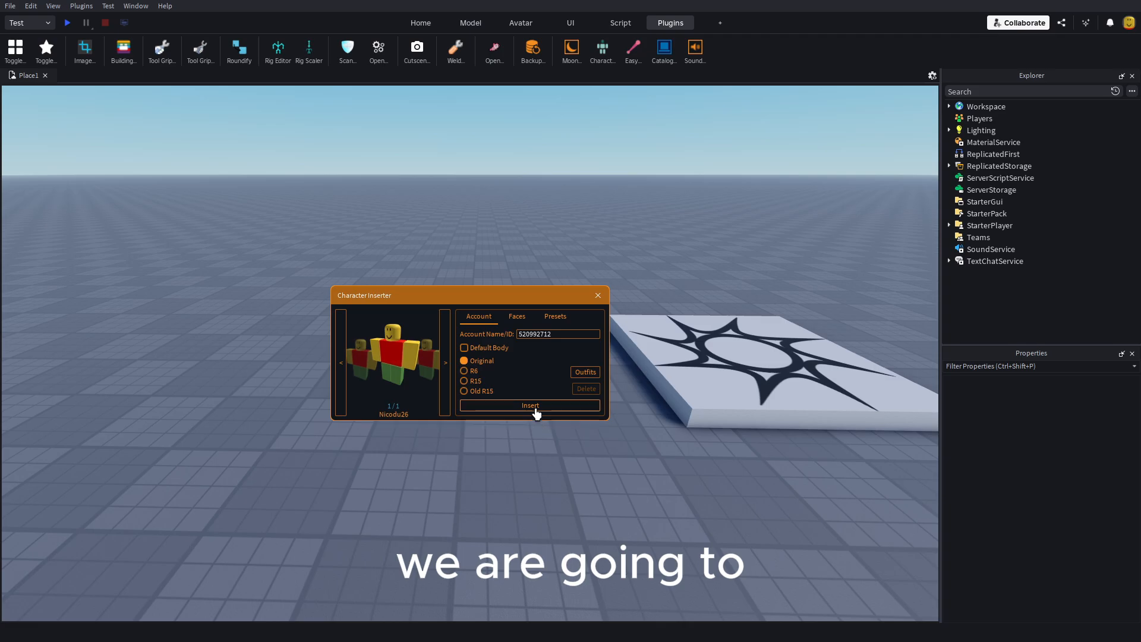
Step: Insert the account's character rig with the Original body option, close the inserter, and move the rig to position 15, 3, -3.4
click(534, 405)
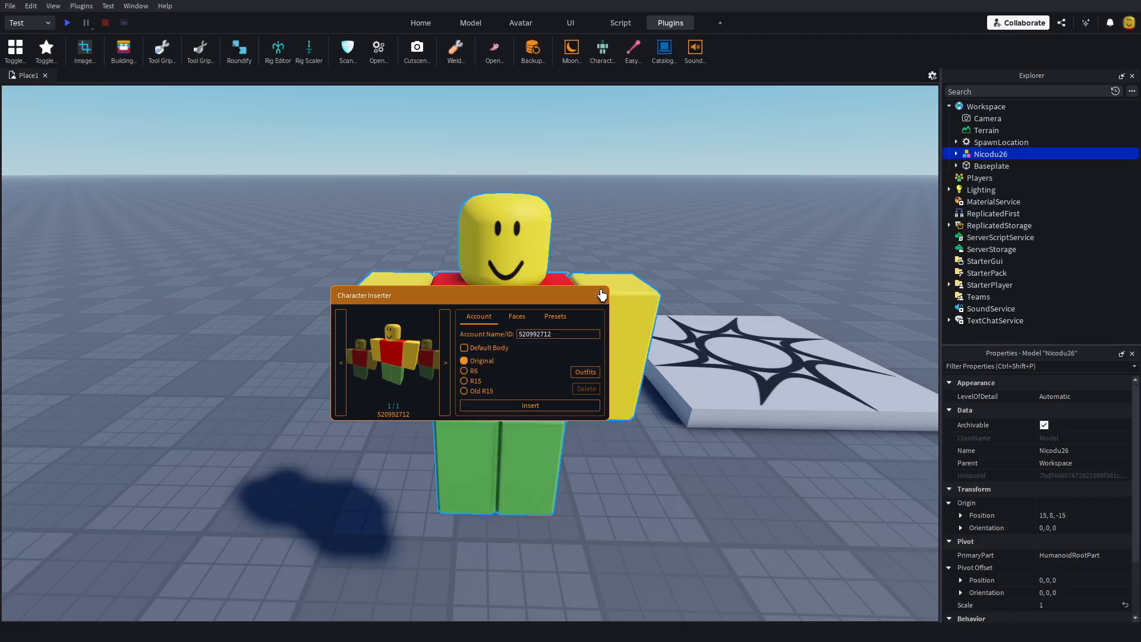
click(597, 295)
drag(505, 369, 497, 433)
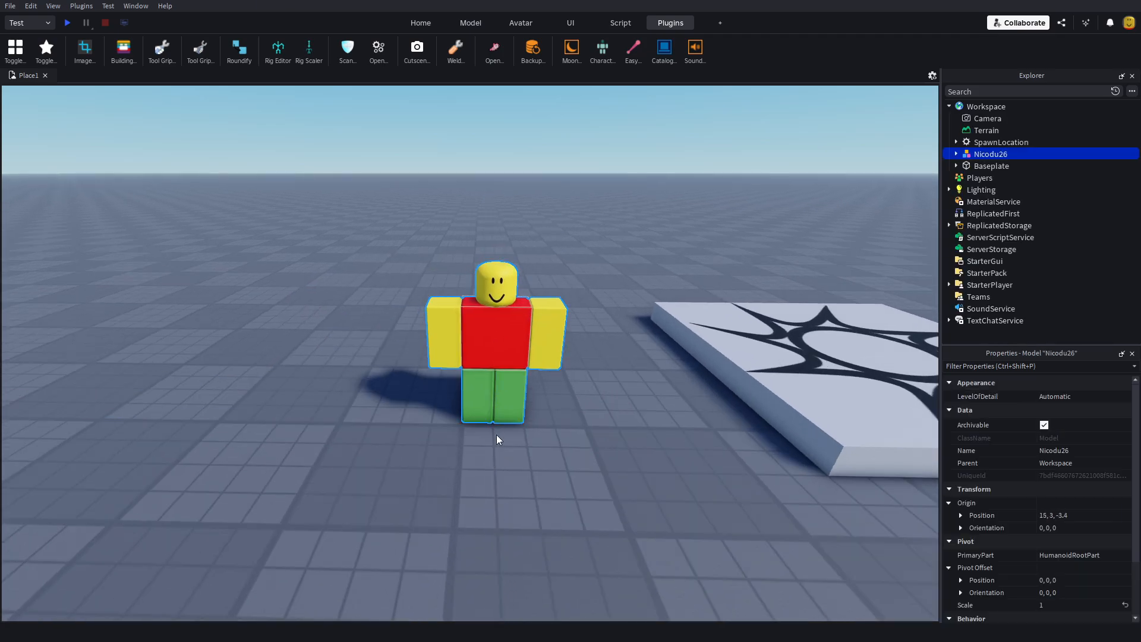
click(497, 433)
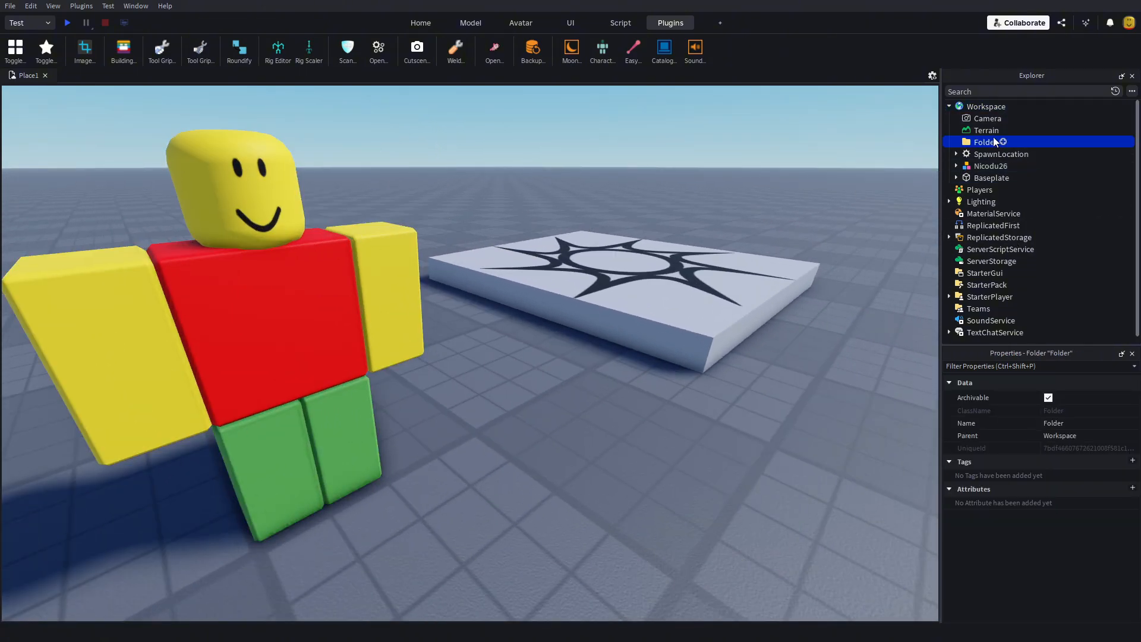
Step: Rename the new folder in Workspace as Rigs
double_click(980, 141)
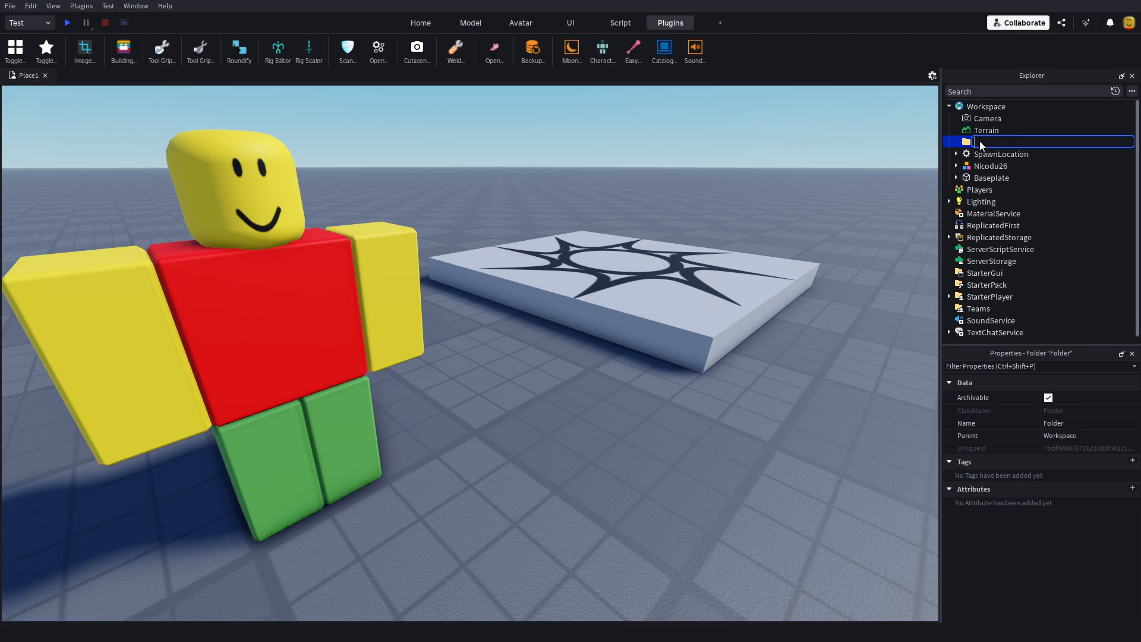
text(Rigs)
key(Return)
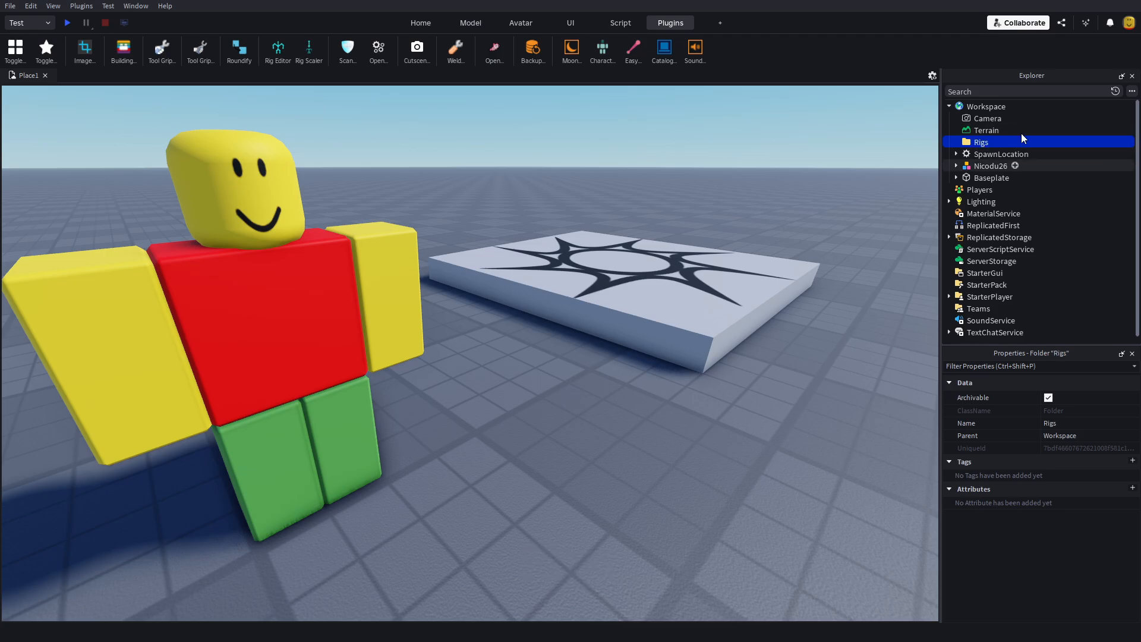
Step: Move the character rig into the Rigs folder and clear the selection
click(982, 167)
drag(976, 167, 983, 142)
click(704, 359)
click(694, 383)
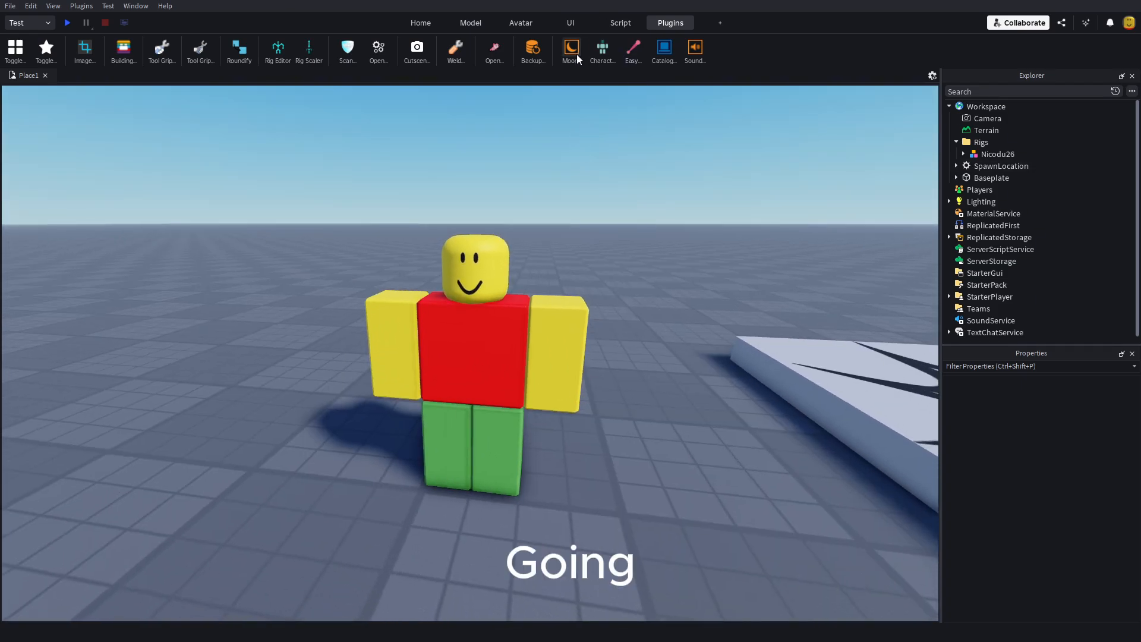
Step: Open Moon Animator, move its window clear of the rig, and create a new Moon 2 file
click(571, 51)
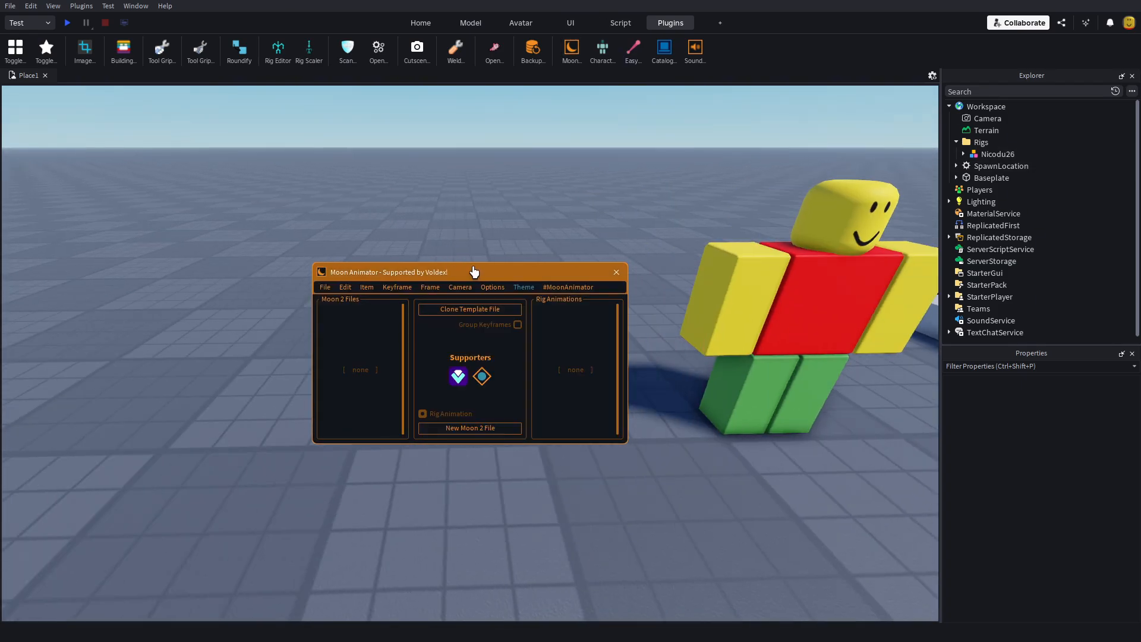
drag(473, 271, 295, 353)
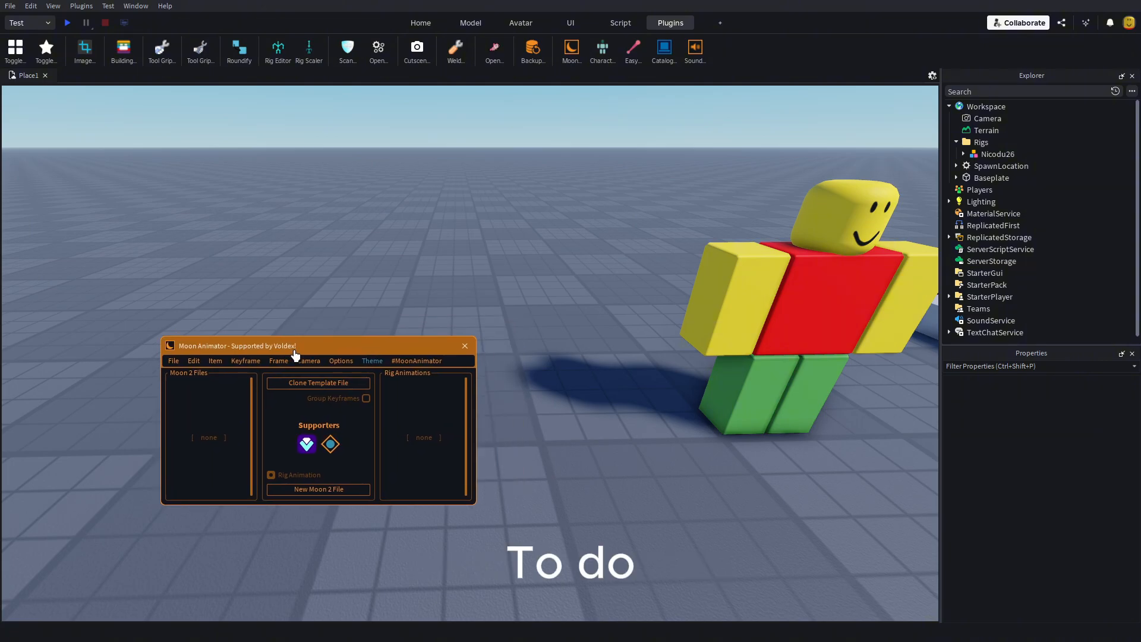
click(316, 490)
Step: Add the character rig to the animation as an item with the Rig property
key(s)
right_drag(380, 545, 381, 545)
key(d)
key(w)
key(s)
click(169, 377)
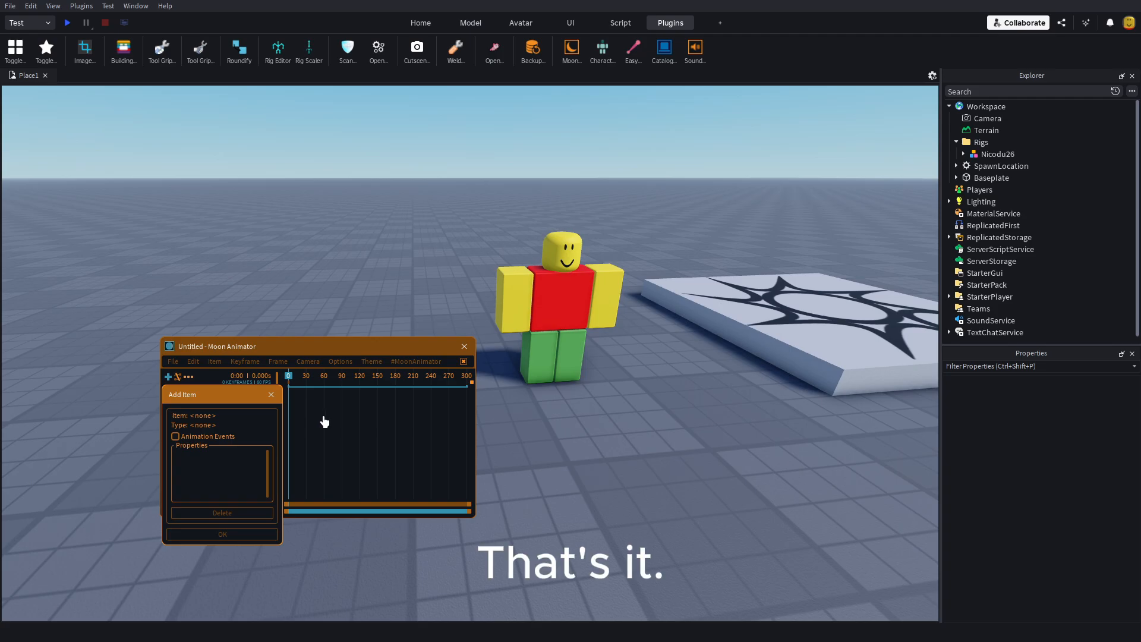
click(541, 331)
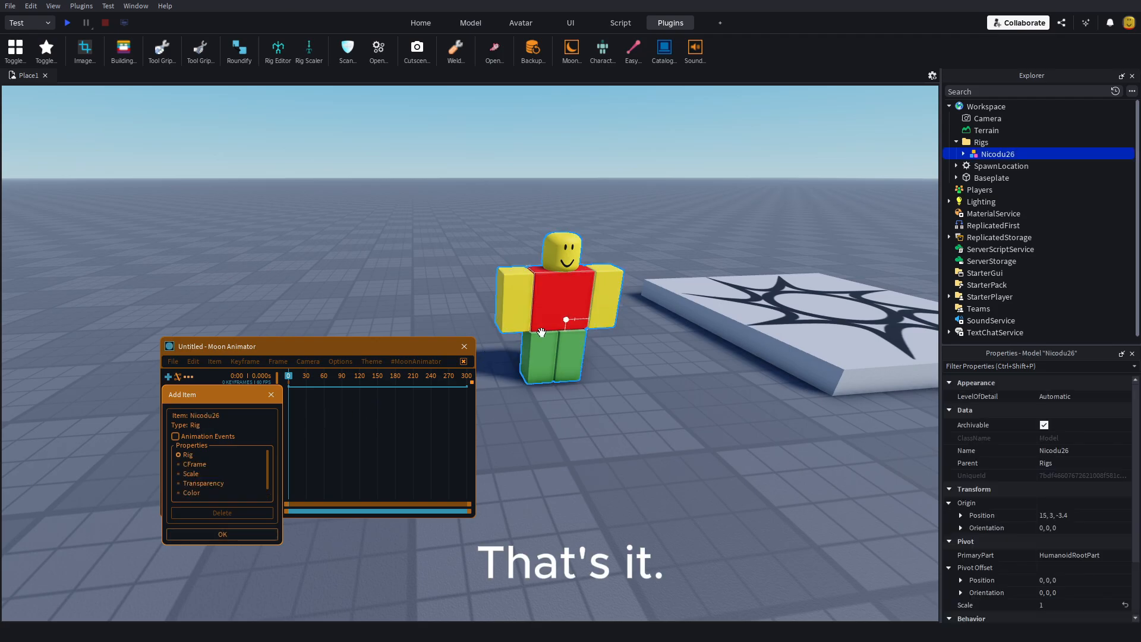
click(220, 534)
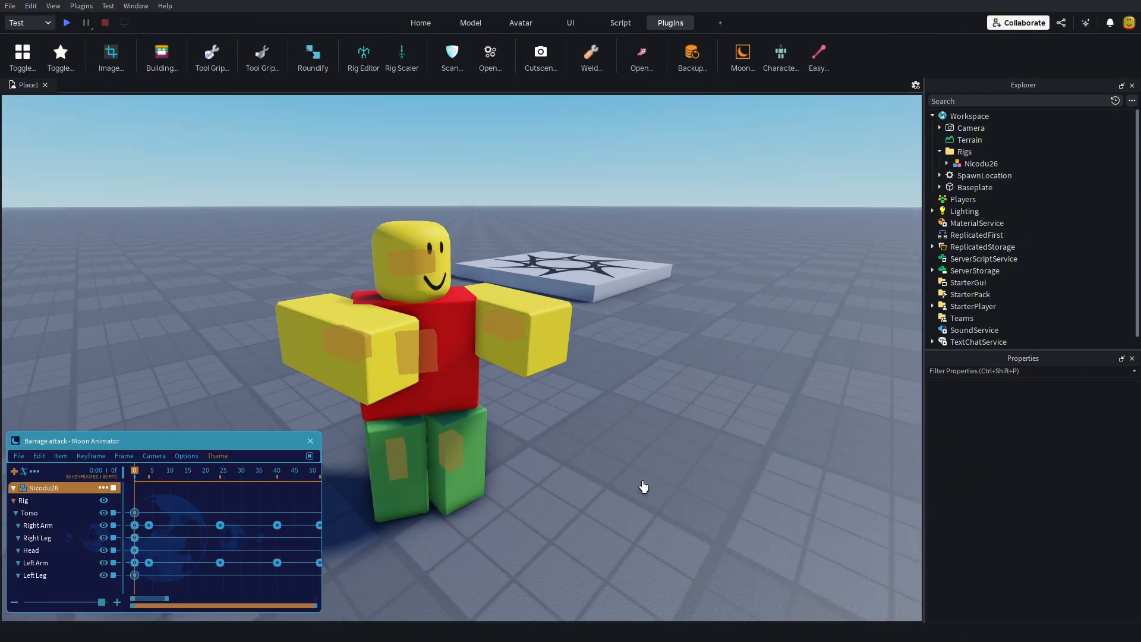
Step: Review the Barrage attack animation around the rig, scrub its timeline to frame 60, and close the animator
right_drag(644, 487, 643, 487)
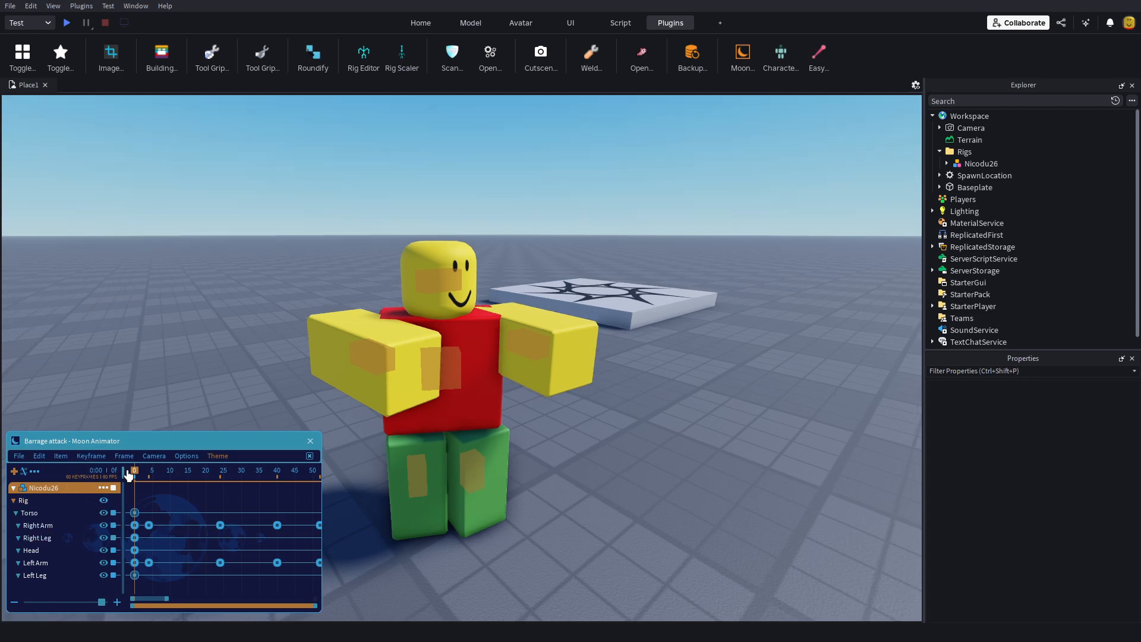
right_drag(492, 524, 493, 524)
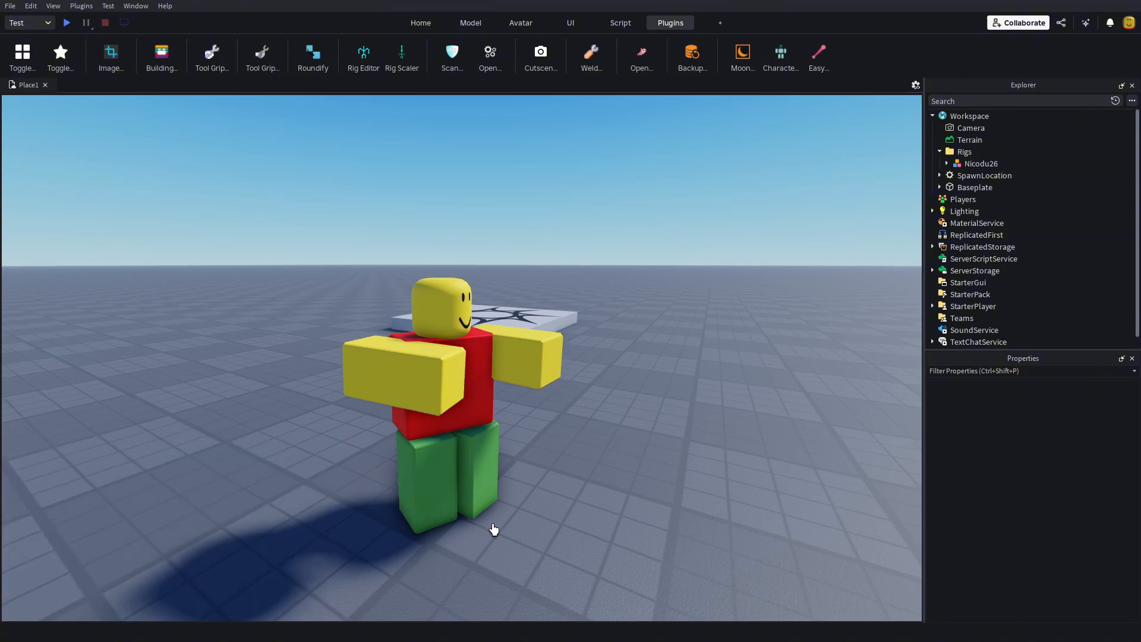
scroll(493, 528, up, 5)
scroll(493, 529, down, 5)
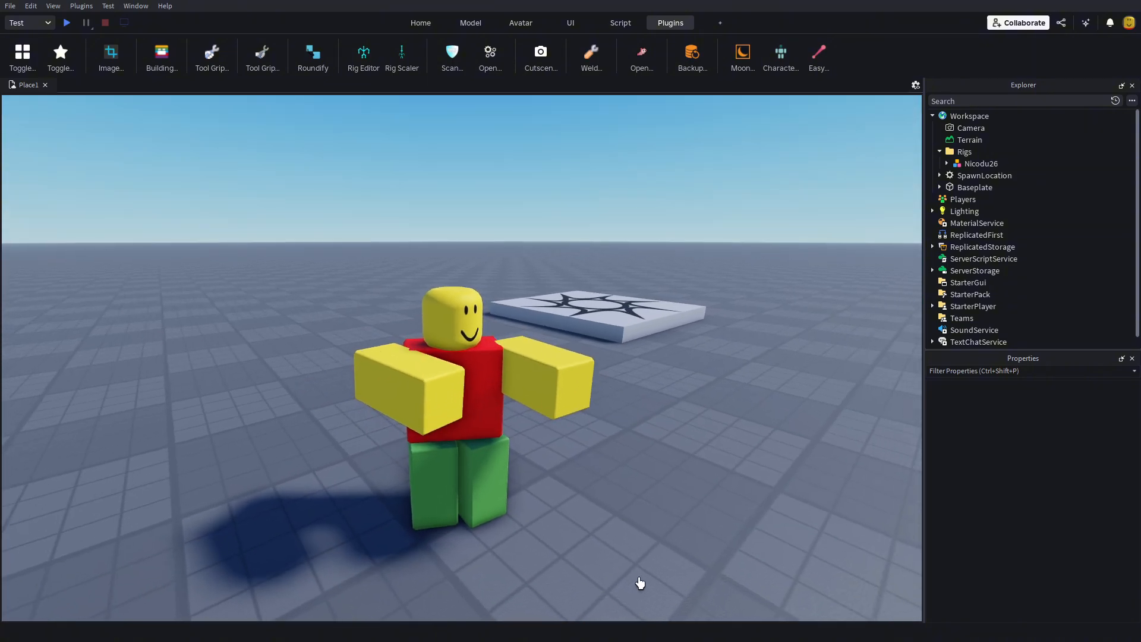
right_drag(639, 582, 640, 582)
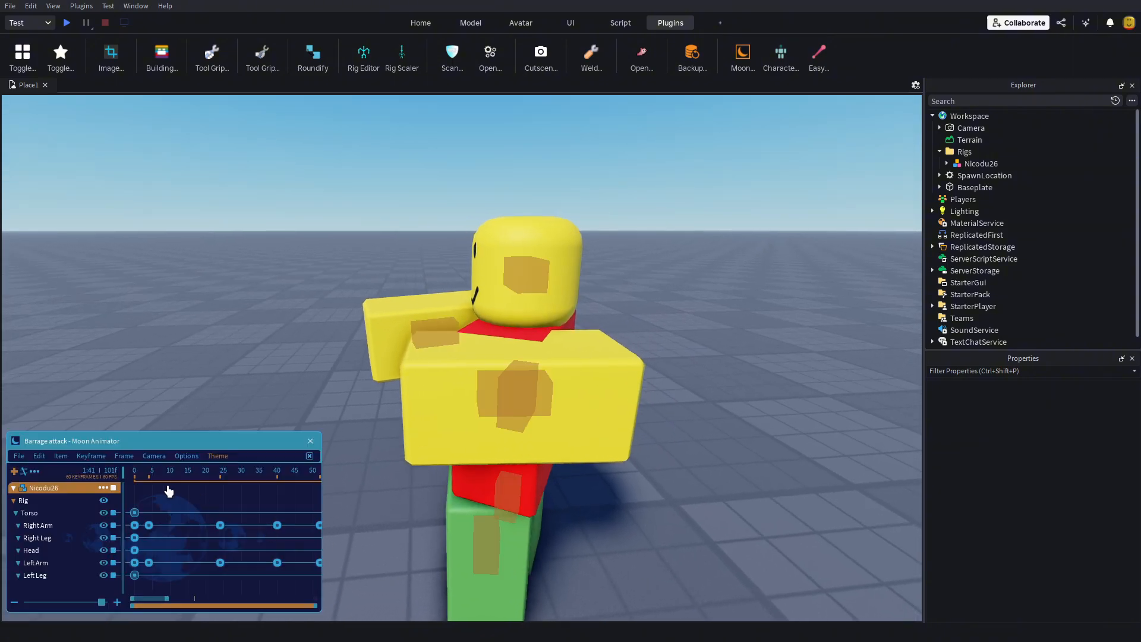
drag(131, 472, 185, 564)
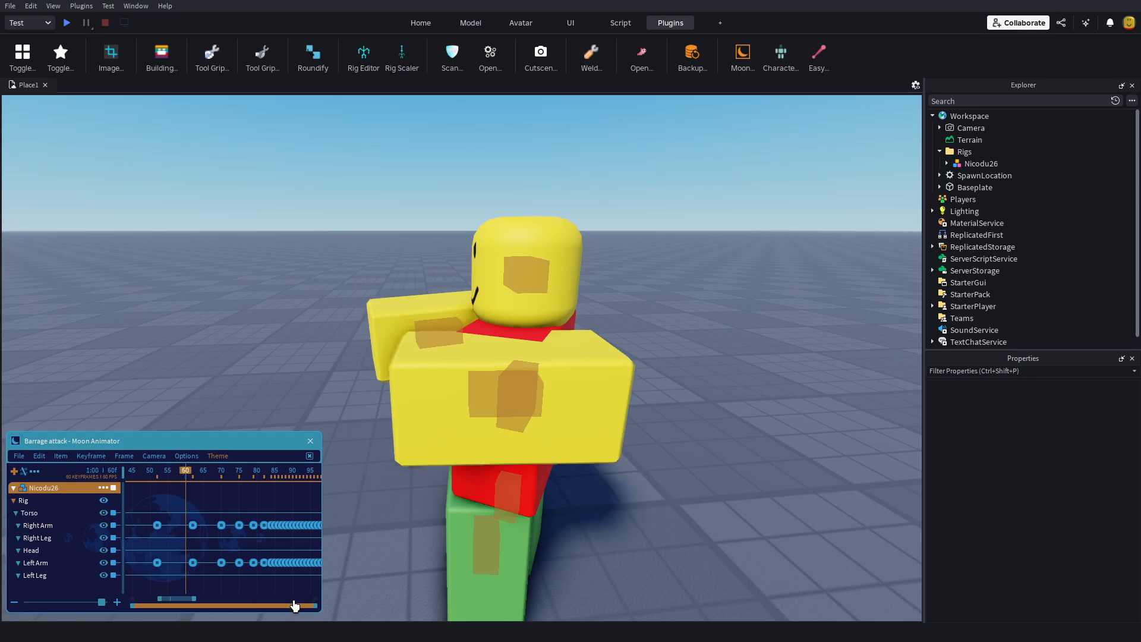
click(313, 441)
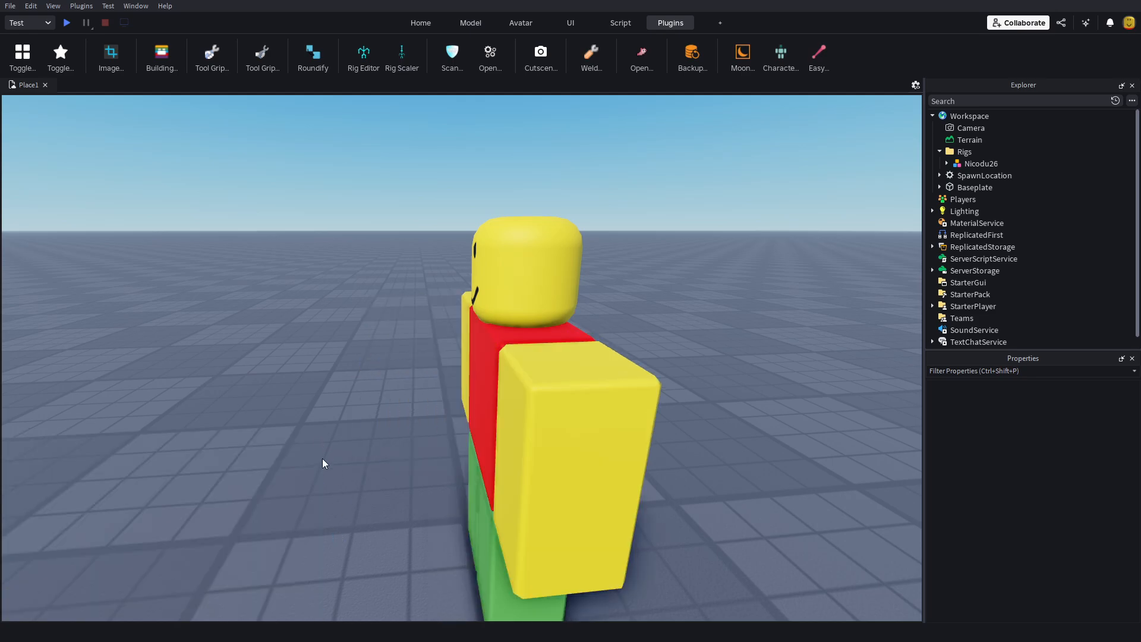
Step: Change the character rig's Parent property to Workspace
key(a)
right_drag(344, 462, 344, 462)
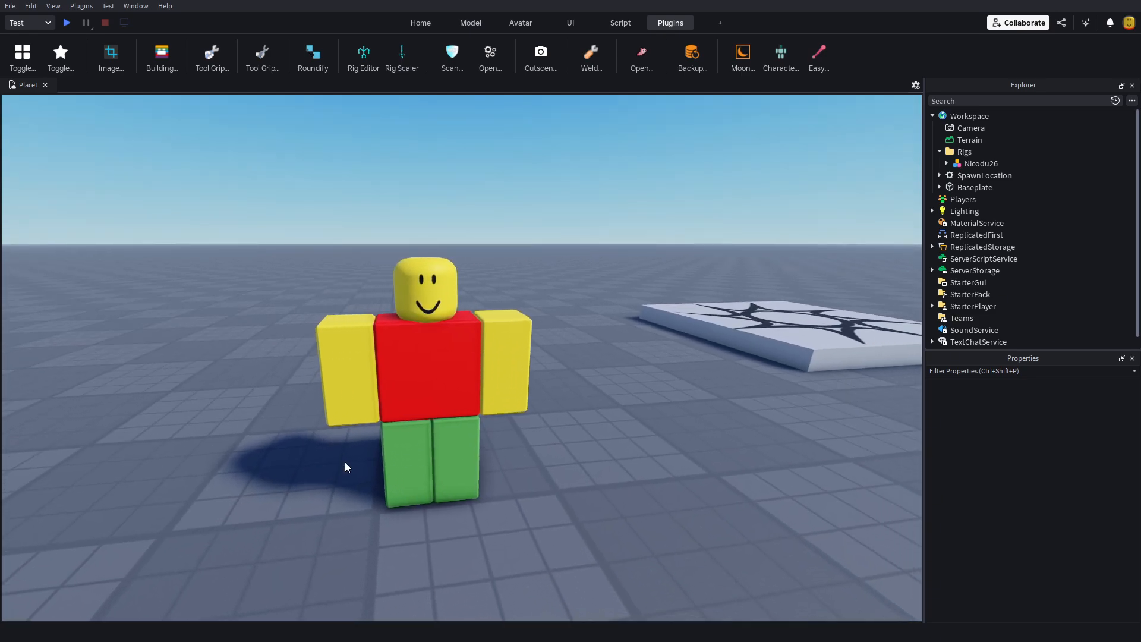
click(968, 163)
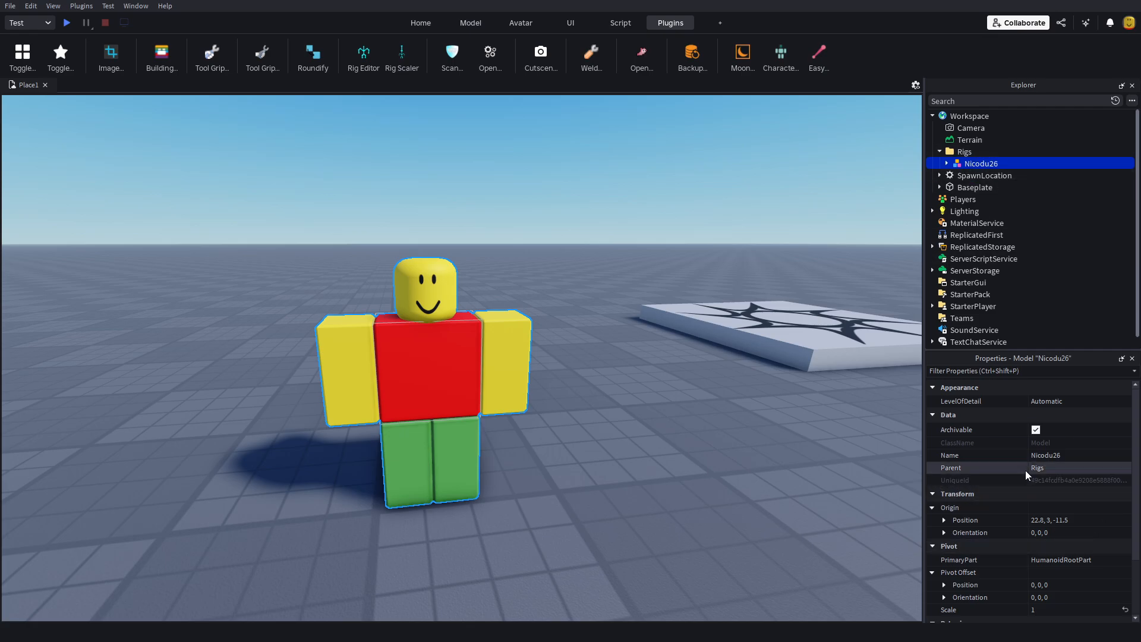
click(1049, 467)
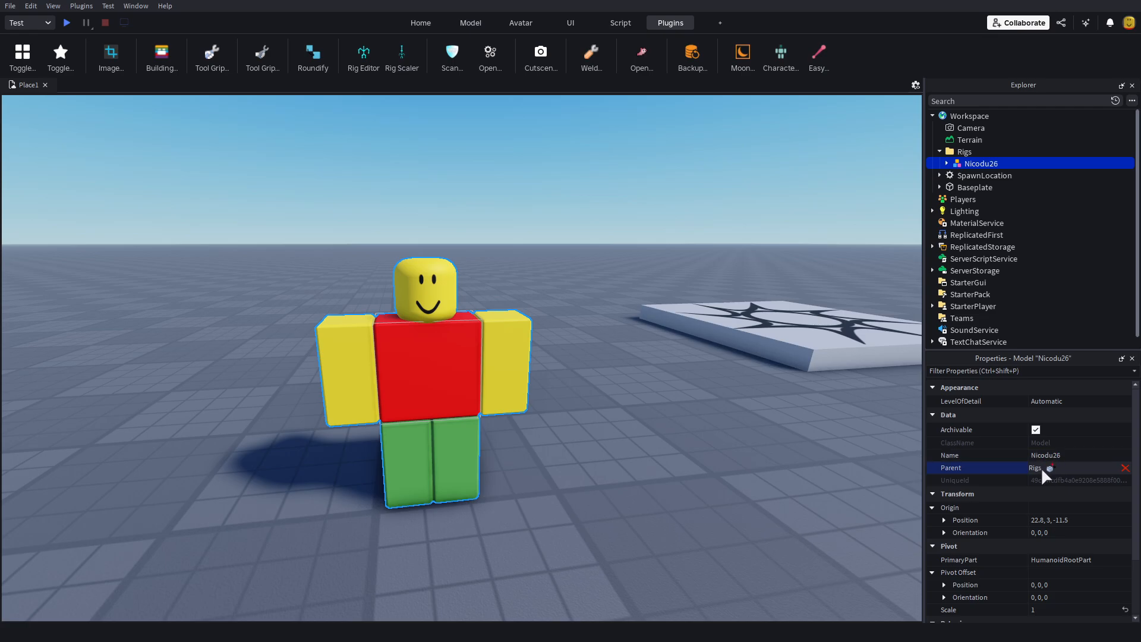
click(974, 116)
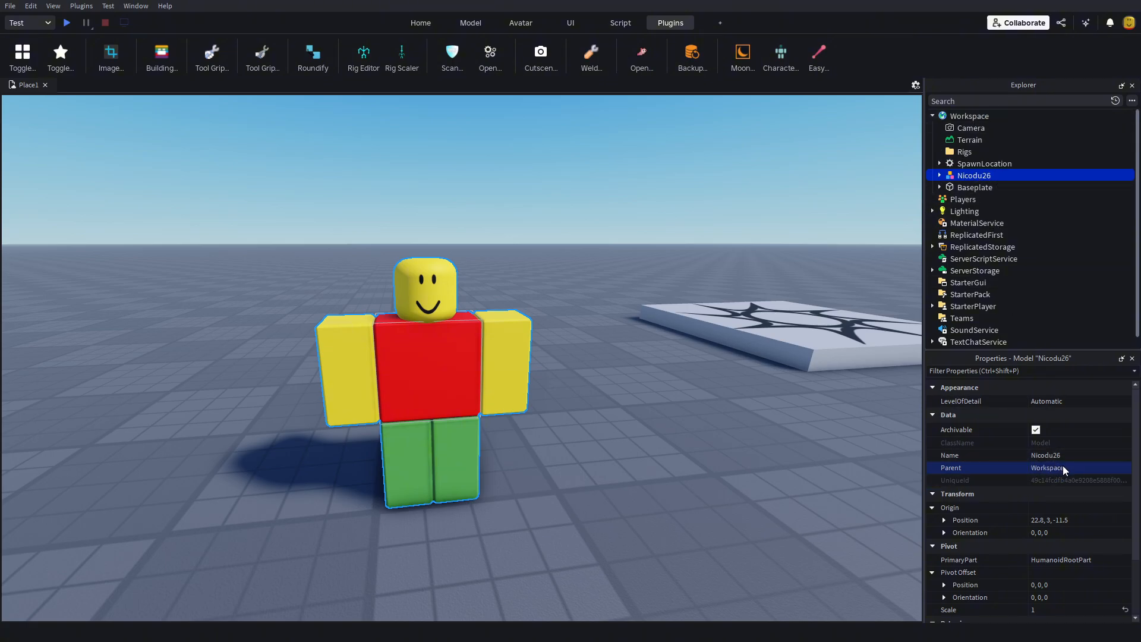
click(750, 446)
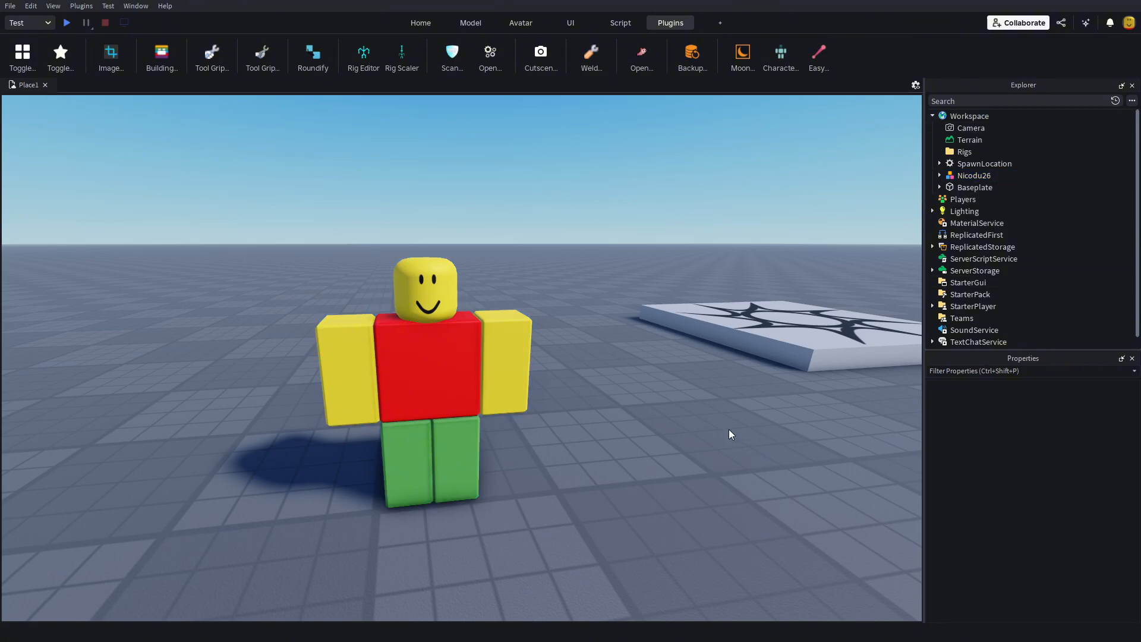
Step: Open the Barrage attack file in Moon Animator, check its timeline for the rig's tracks, and close the animator
click(753, 55)
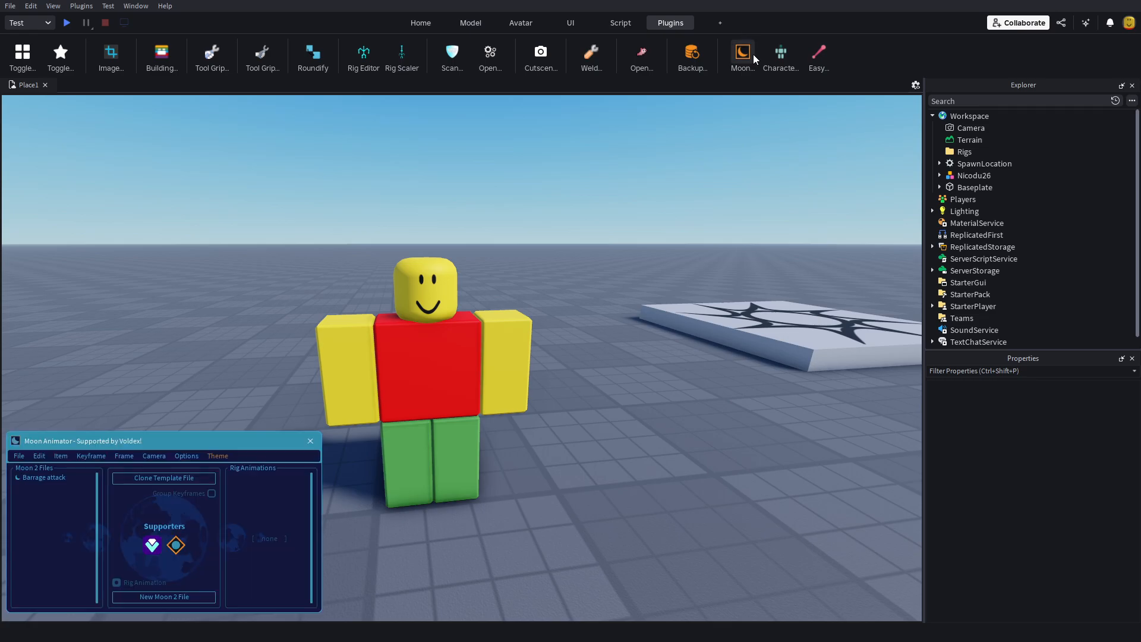
click(69, 478)
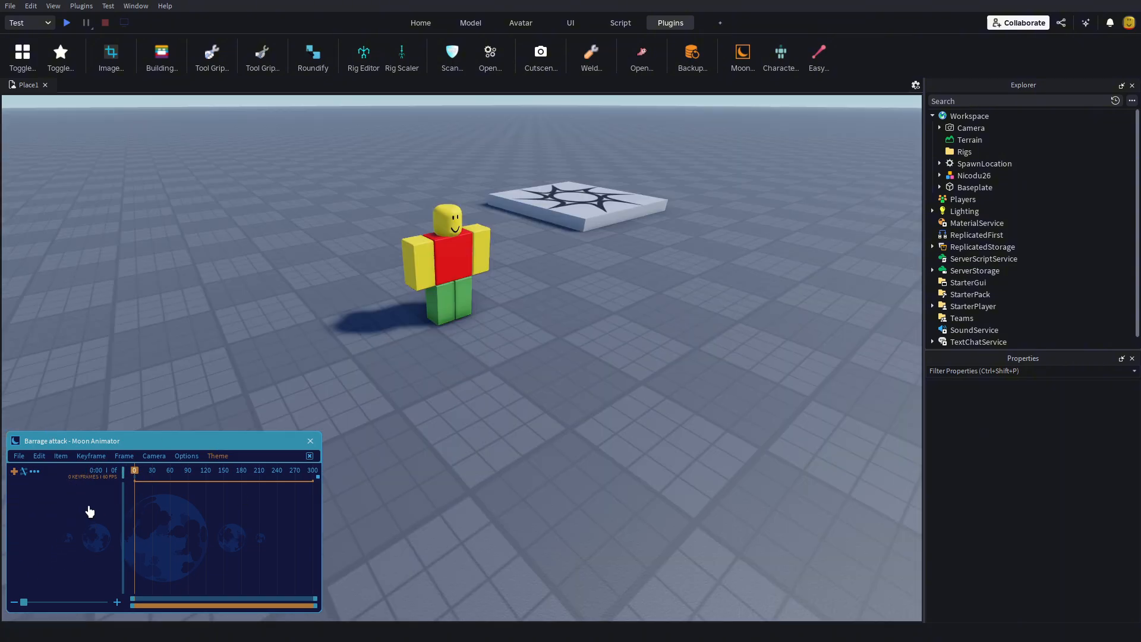
key(s)
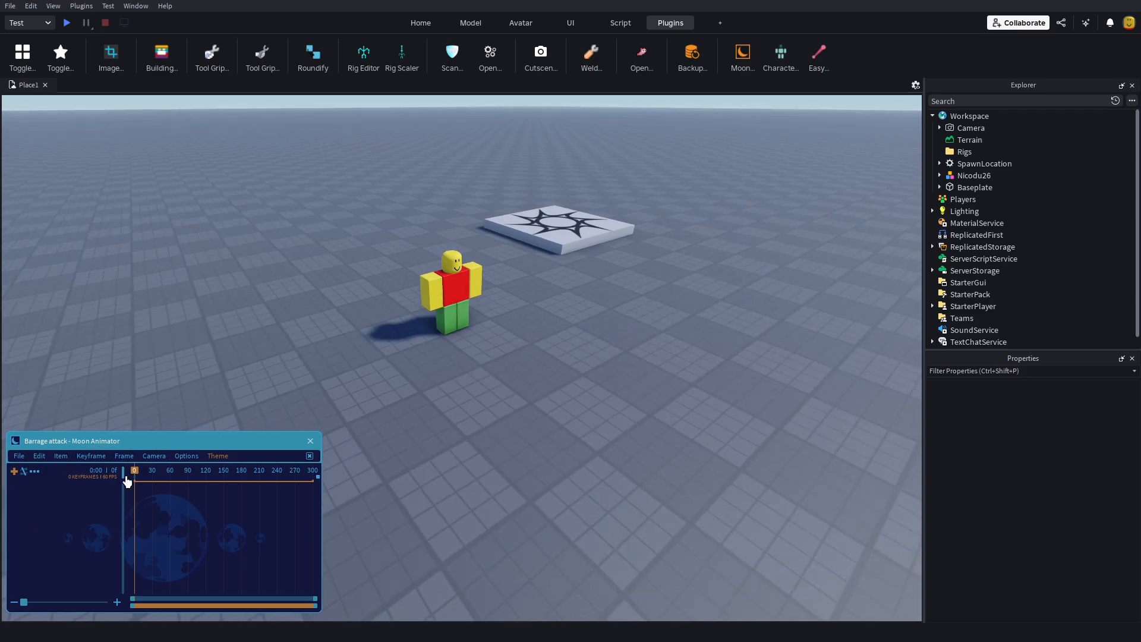
key(w)
key(a)
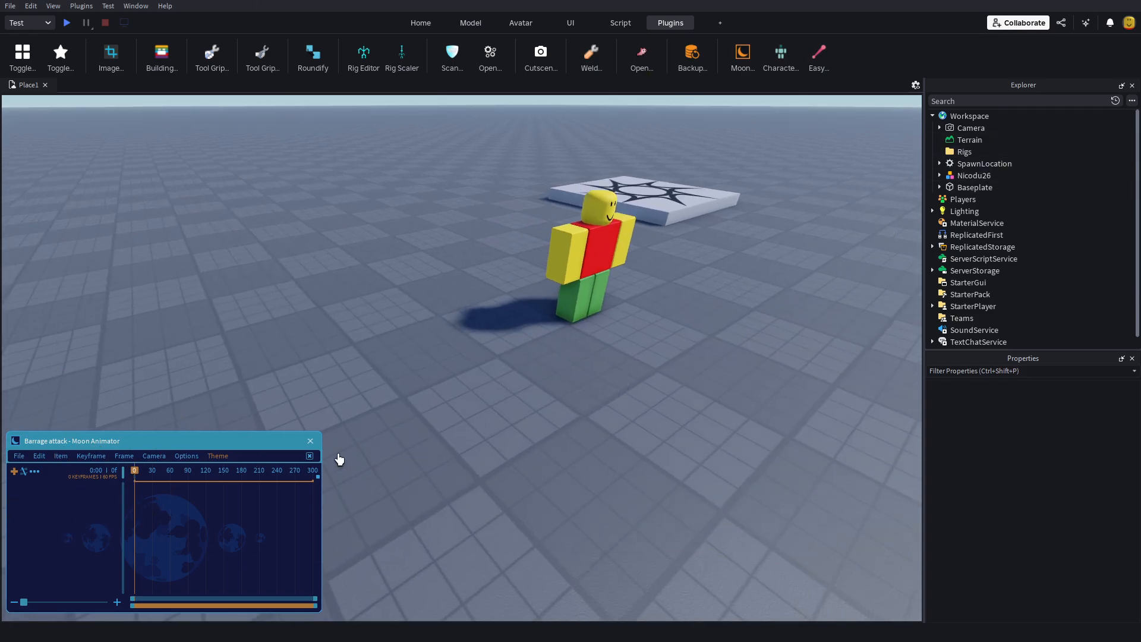
click(312, 444)
key(s)
key(d)
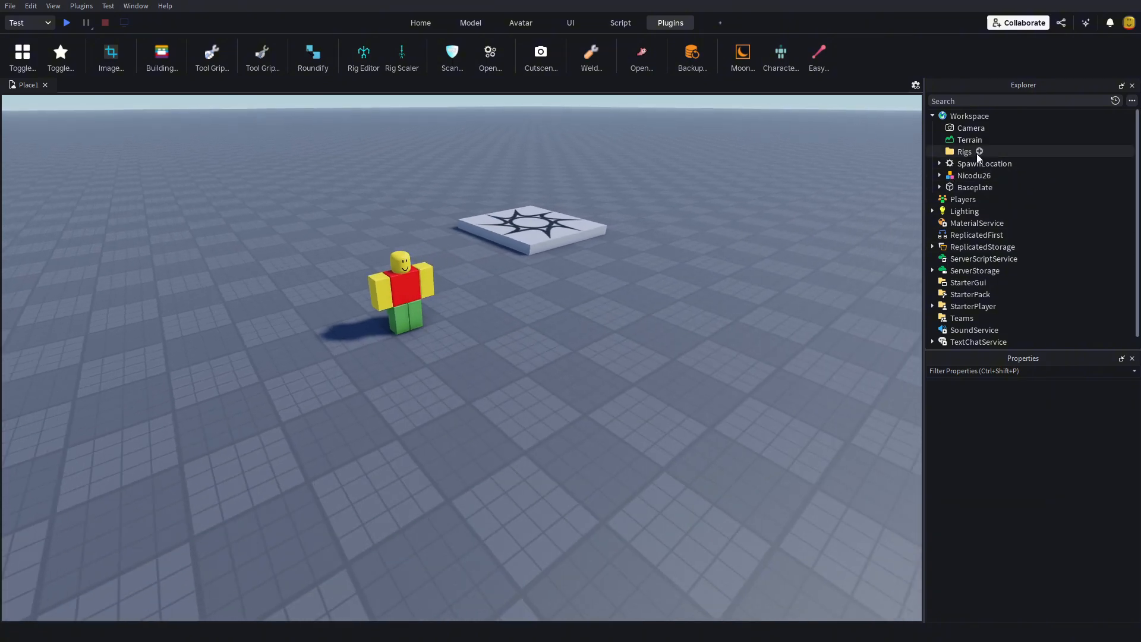
Step: Set the character rig's Parent property back to the Rigs folder
click(969, 175)
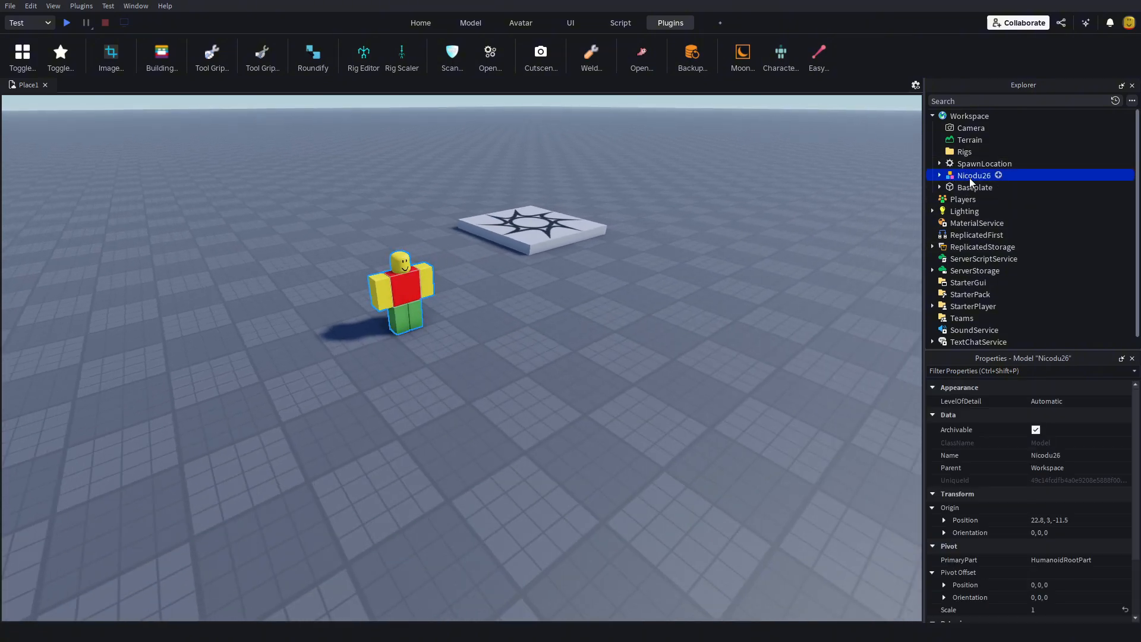
click(1051, 469)
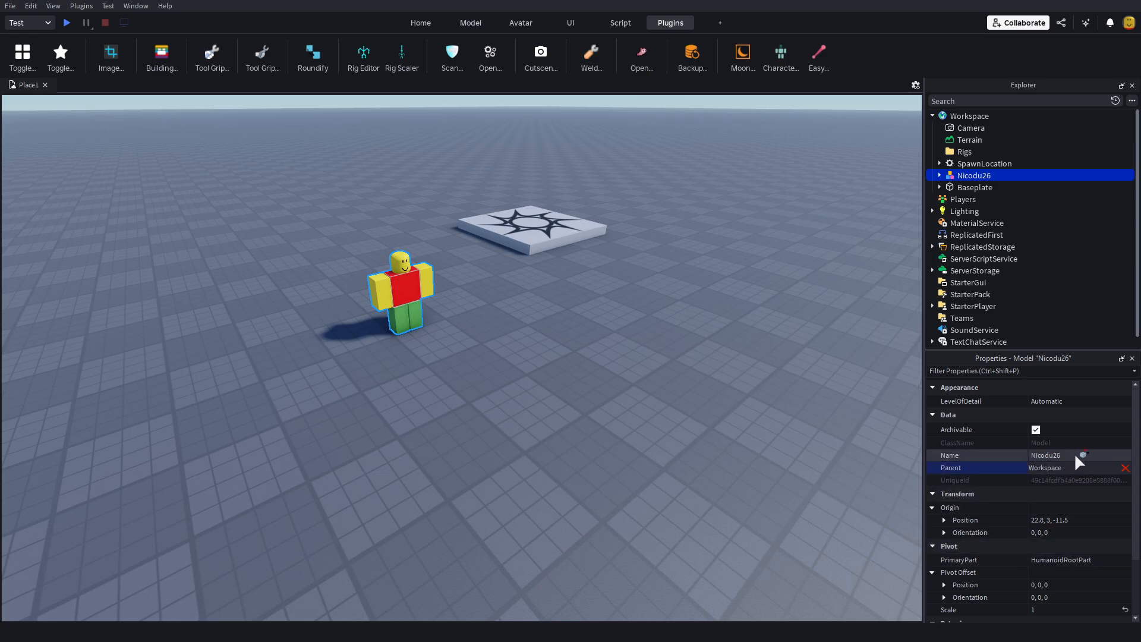
click(968, 153)
Step: Reopen the Barrage attack file in Moon Animator and examine the rig's tracks and keyframes
click(742, 58)
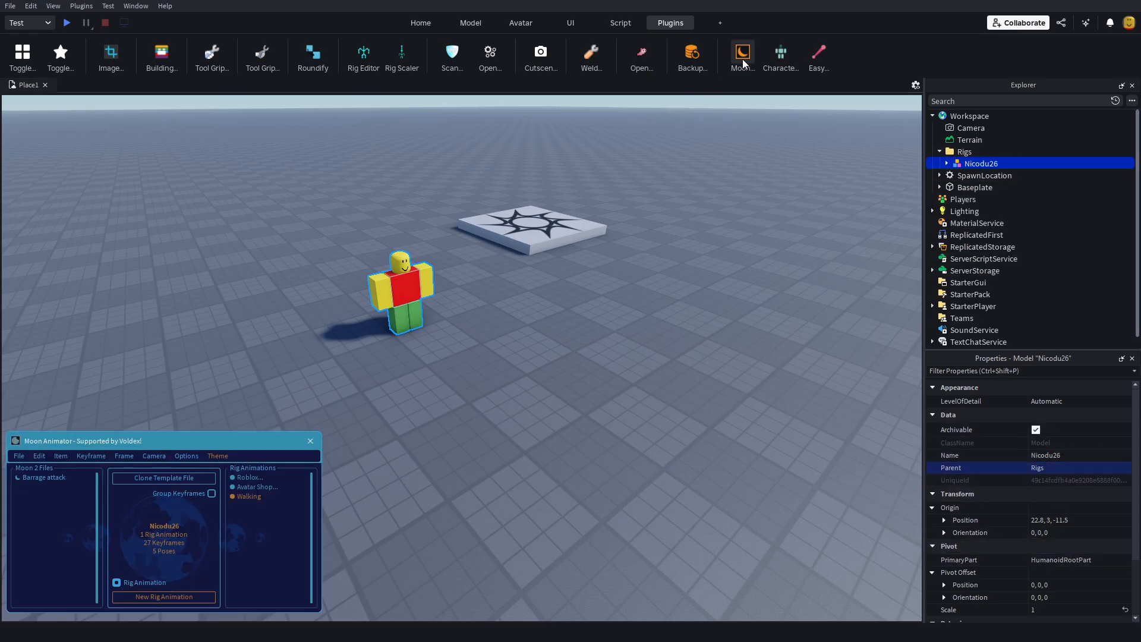
click(48, 477)
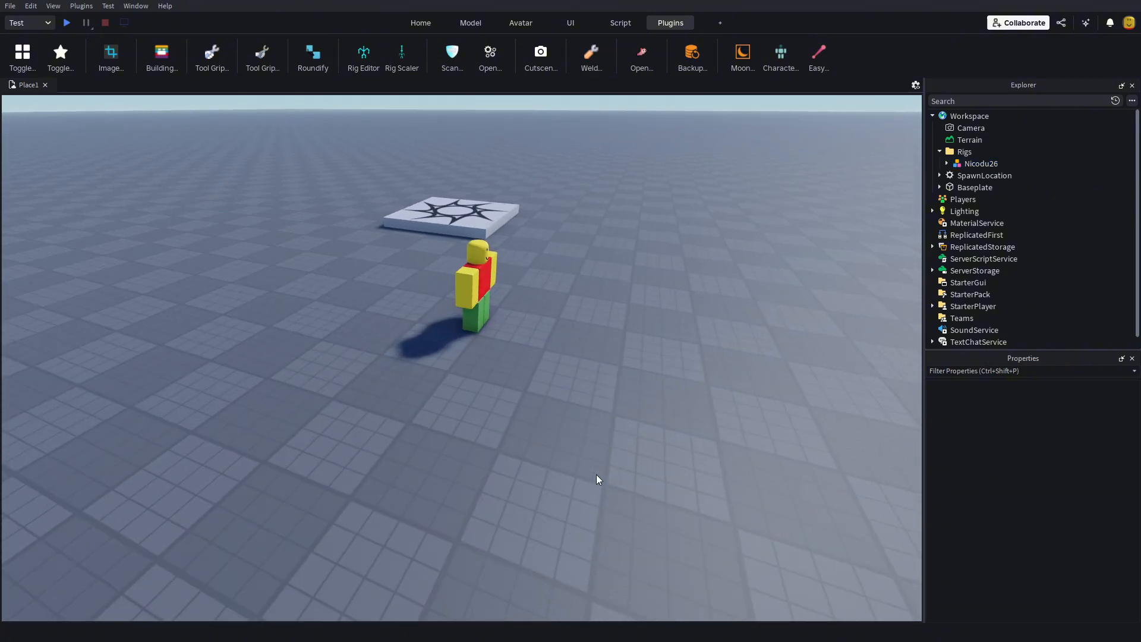
right_drag(597, 475, 597, 479)
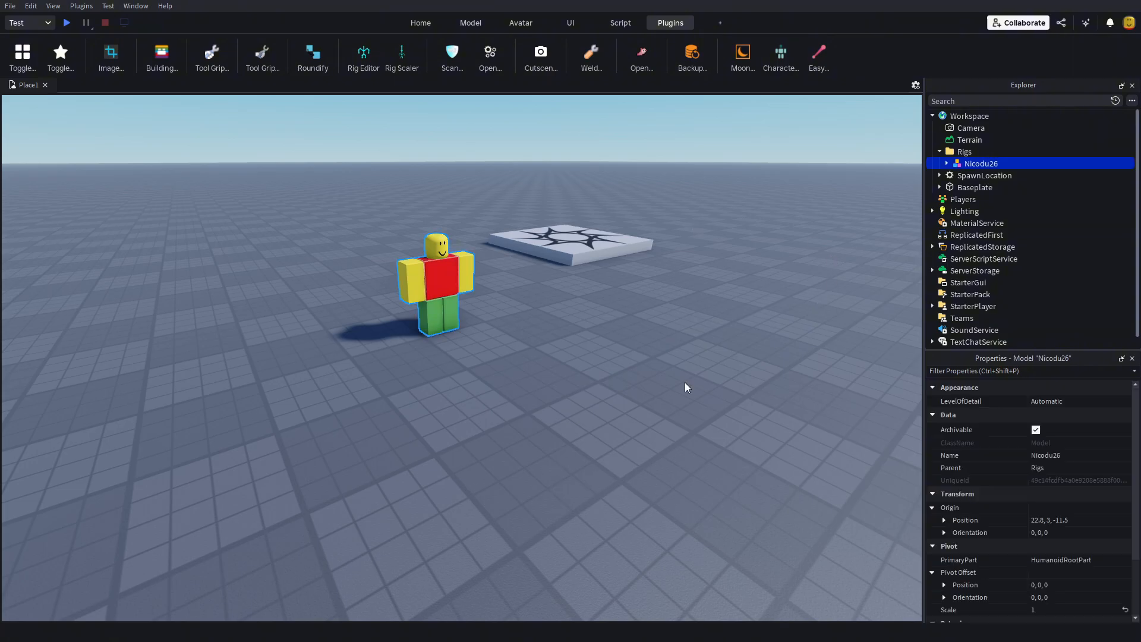
click(789, 268)
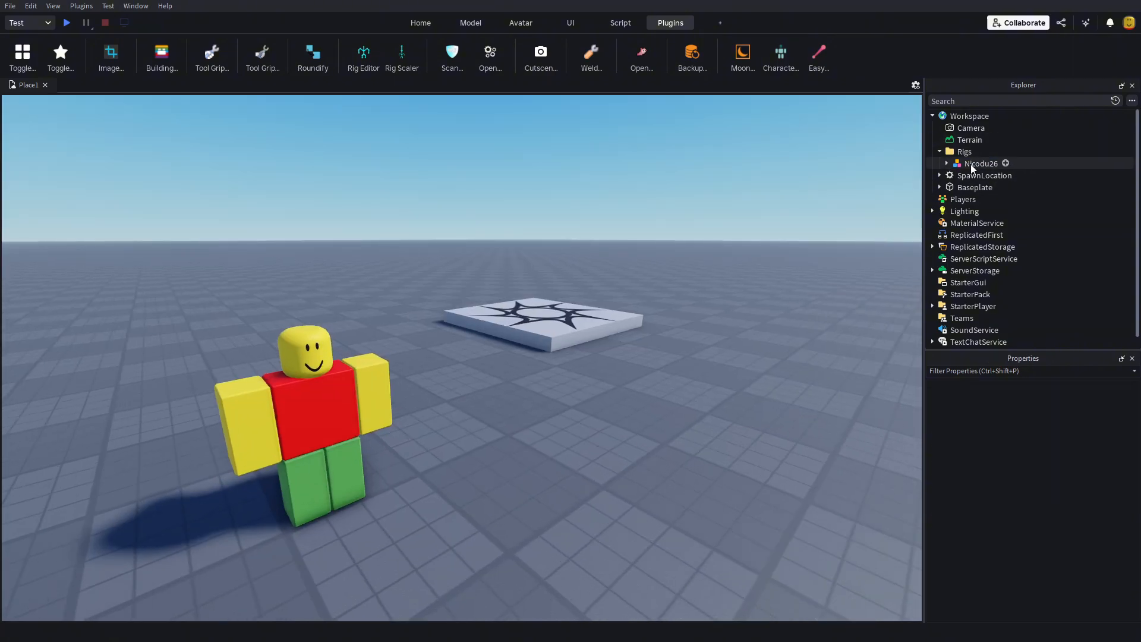
click(971, 164)
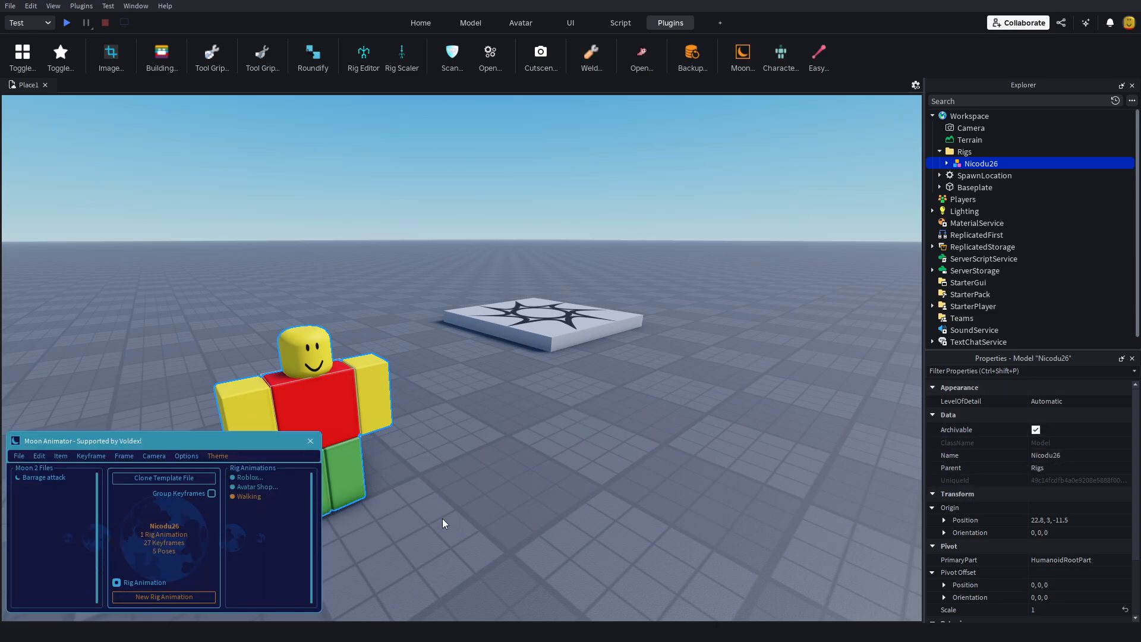
click(444, 519)
scroll(445, 520, down, 5)
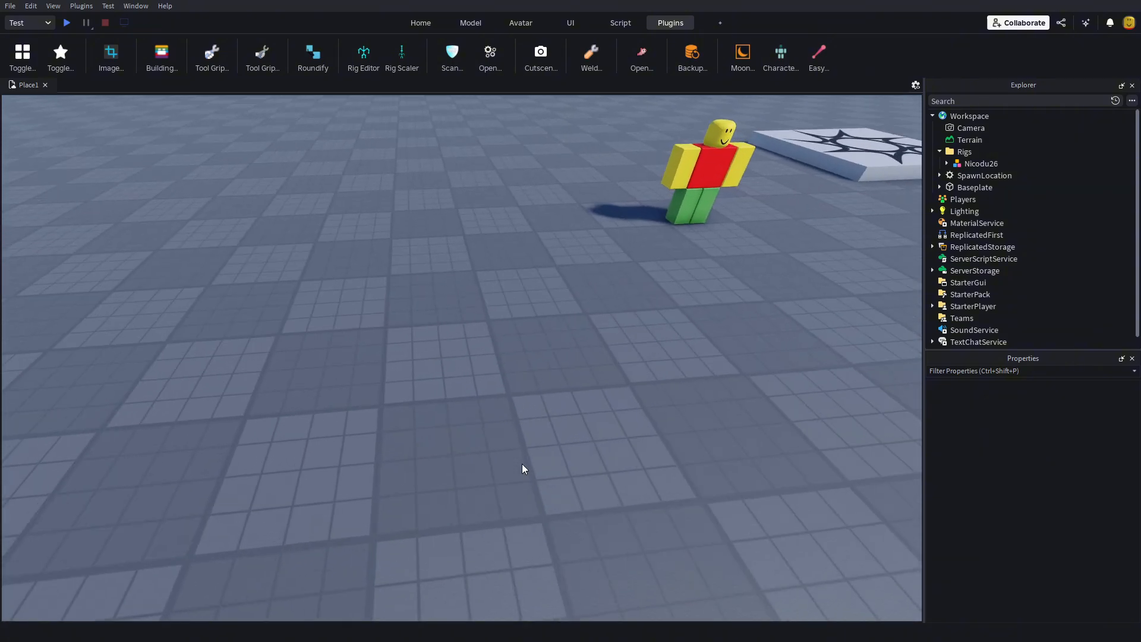
key(s)
right_drag(522, 463, 562, 437)
key(w)
key(w)
key(s)
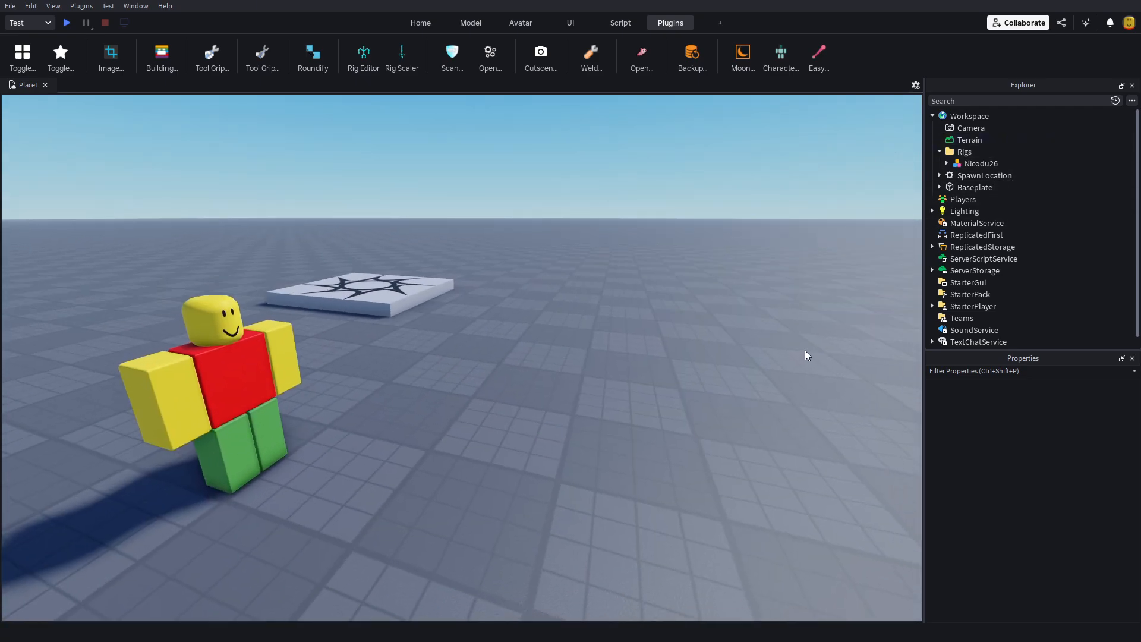
key(s)
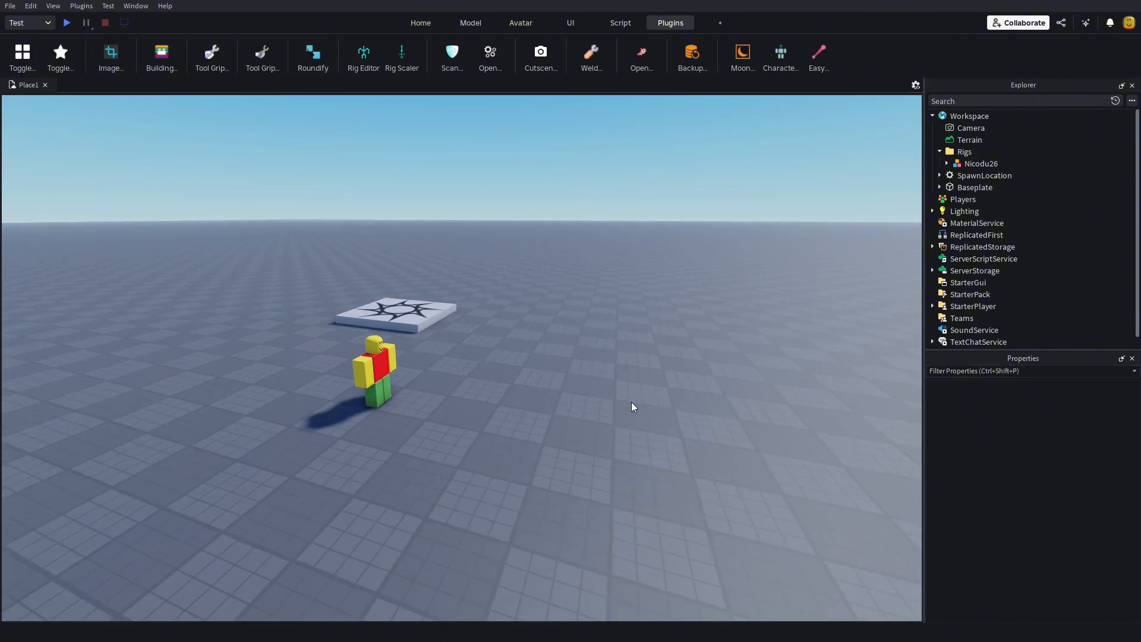
Step: Examine the character rig's properties and look through its body parts inside the Rigs folder
click(962, 163)
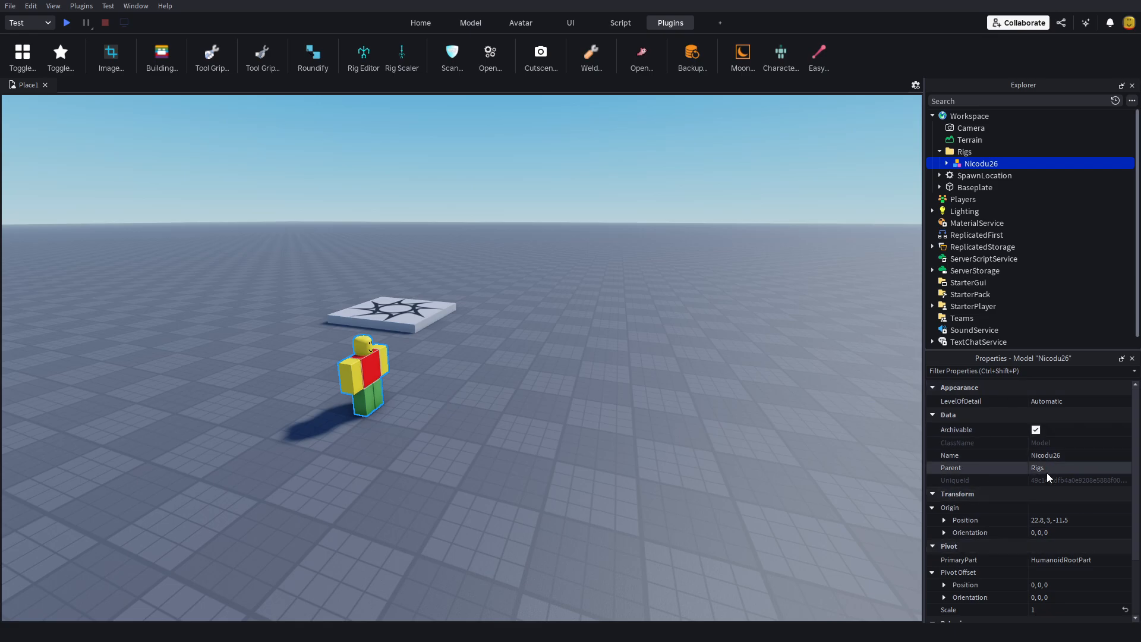
scroll(1047, 482, down, 3)
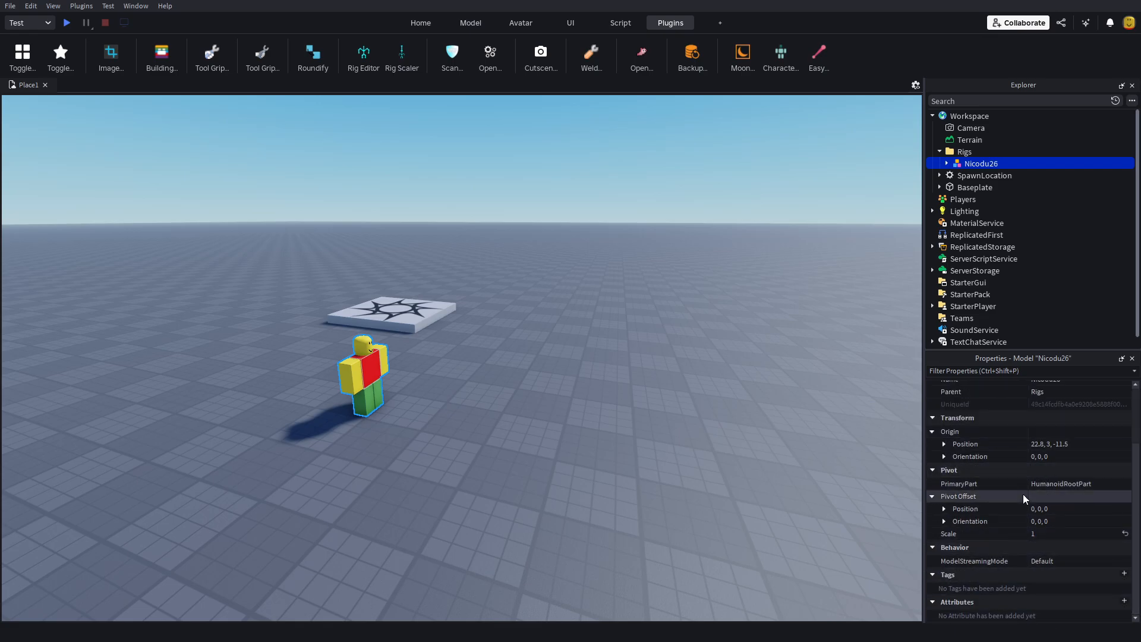
scroll(1025, 475, up, 3)
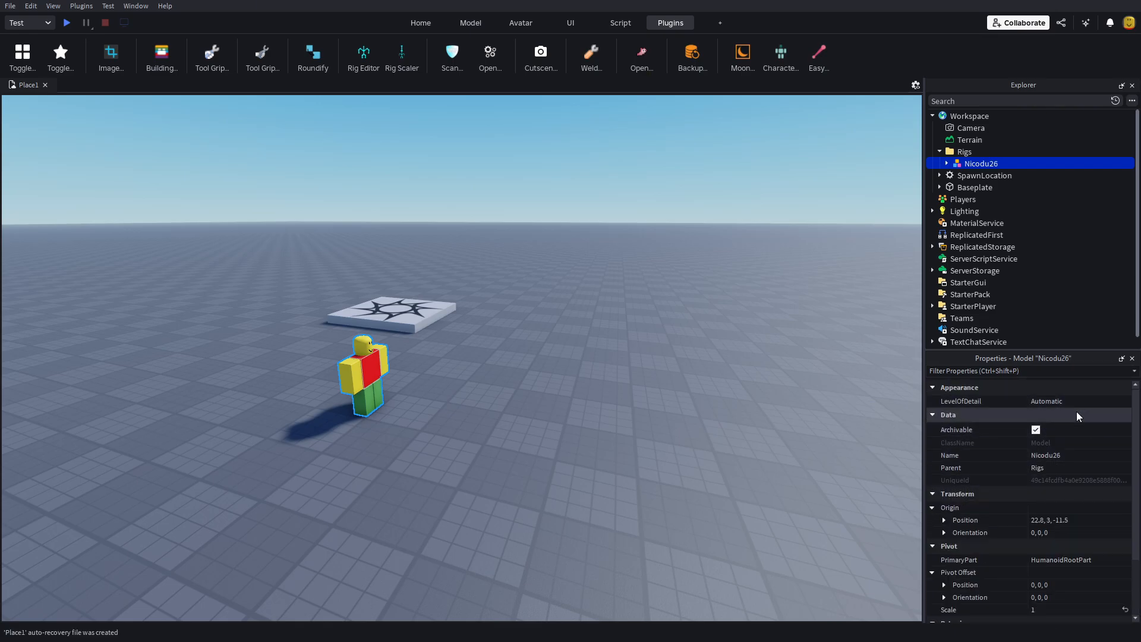
click(946, 163)
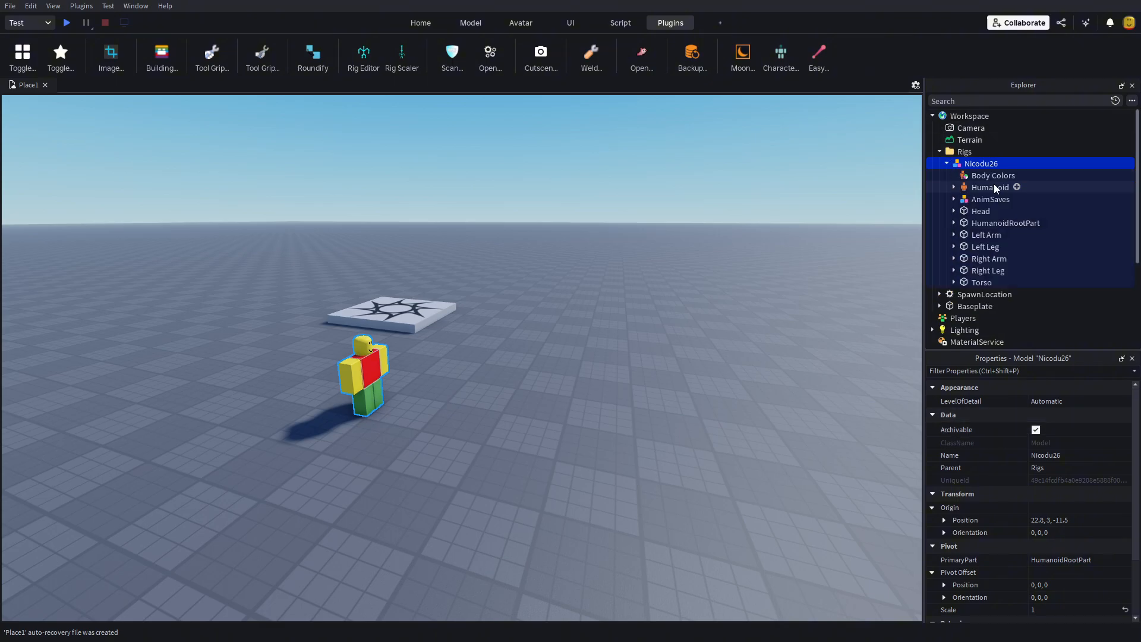
click(979, 212)
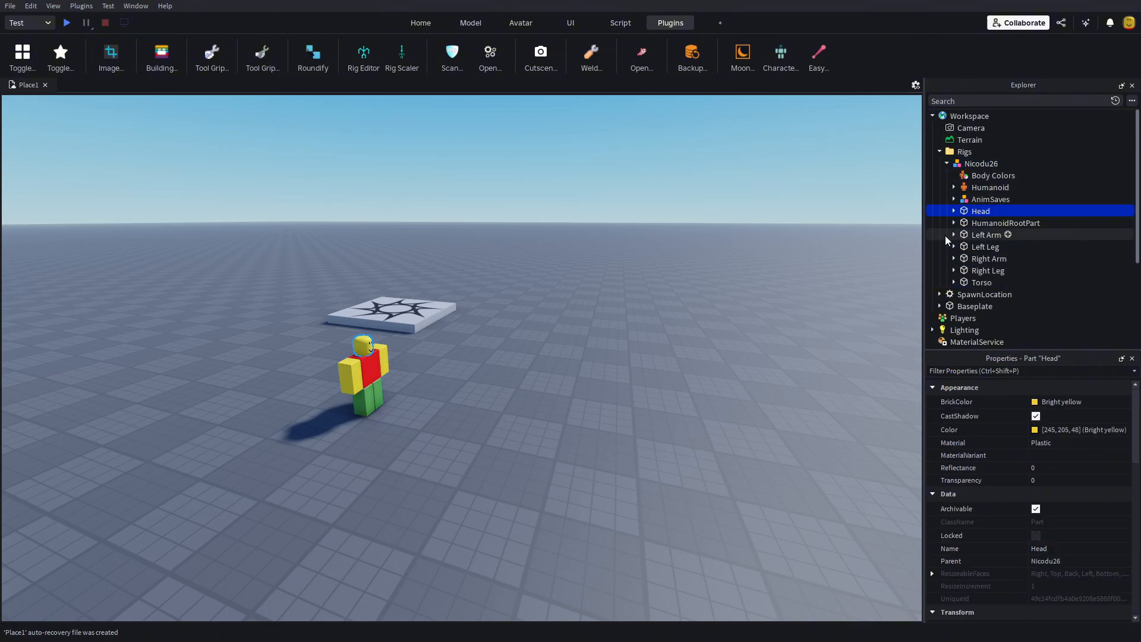
click(979, 224)
click(985, 238)
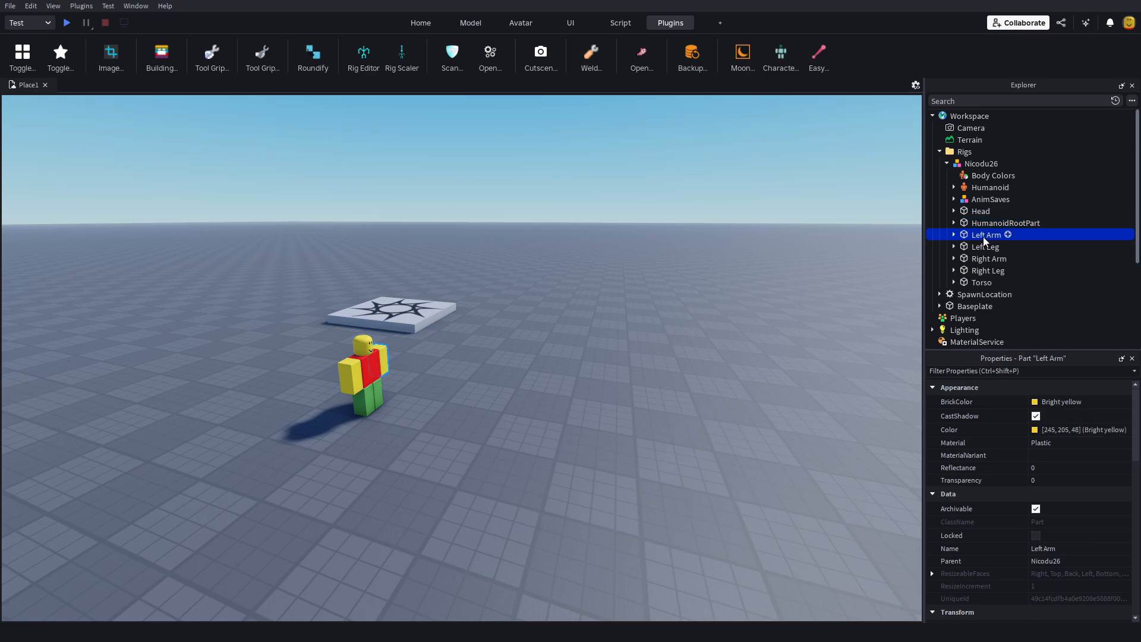
click(983, 247)
click(935, 297)
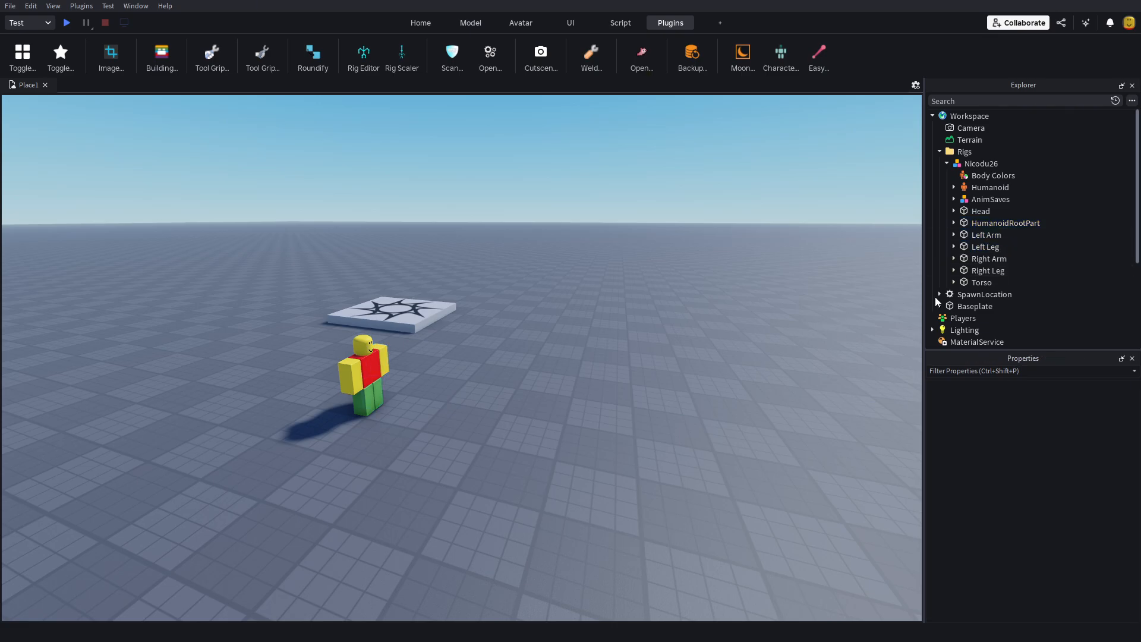
click(947, 163)
right_drag(644, 473, 644, 479)
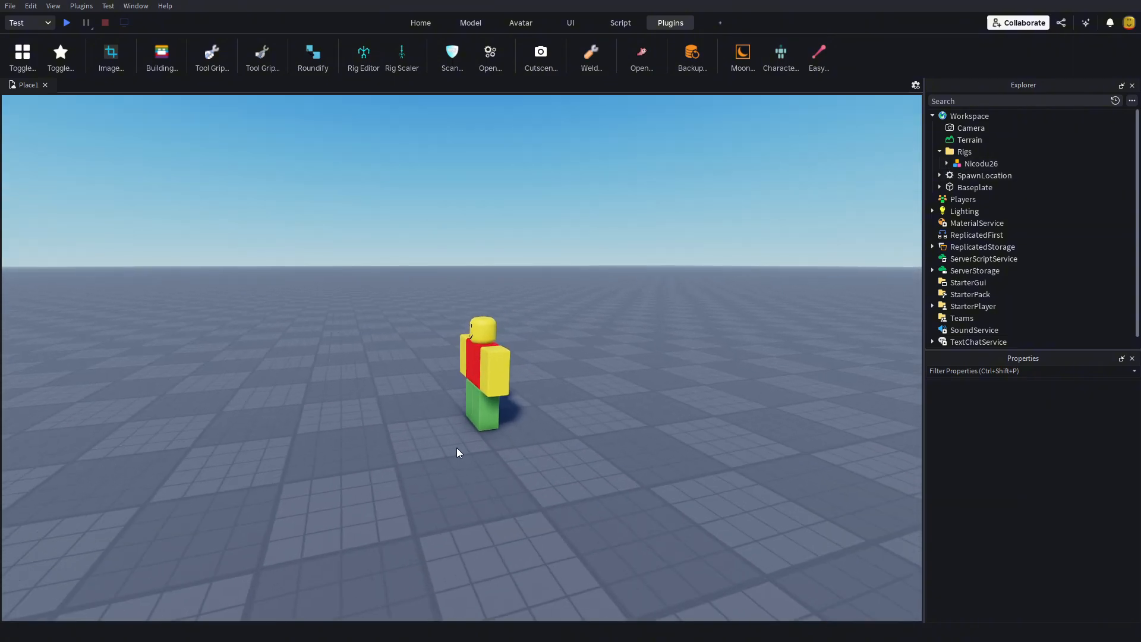
right_drag(510, 269, 510, 270)
key(a)
right_drag(495, 217, 494, 217)
key(s)
key(w)
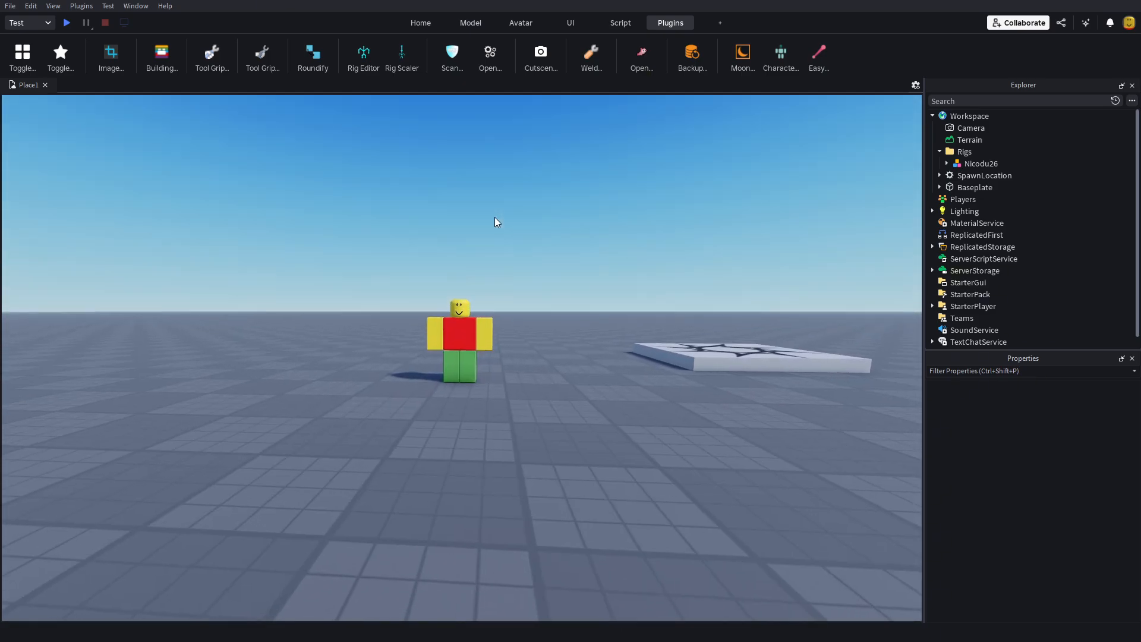
key(w)
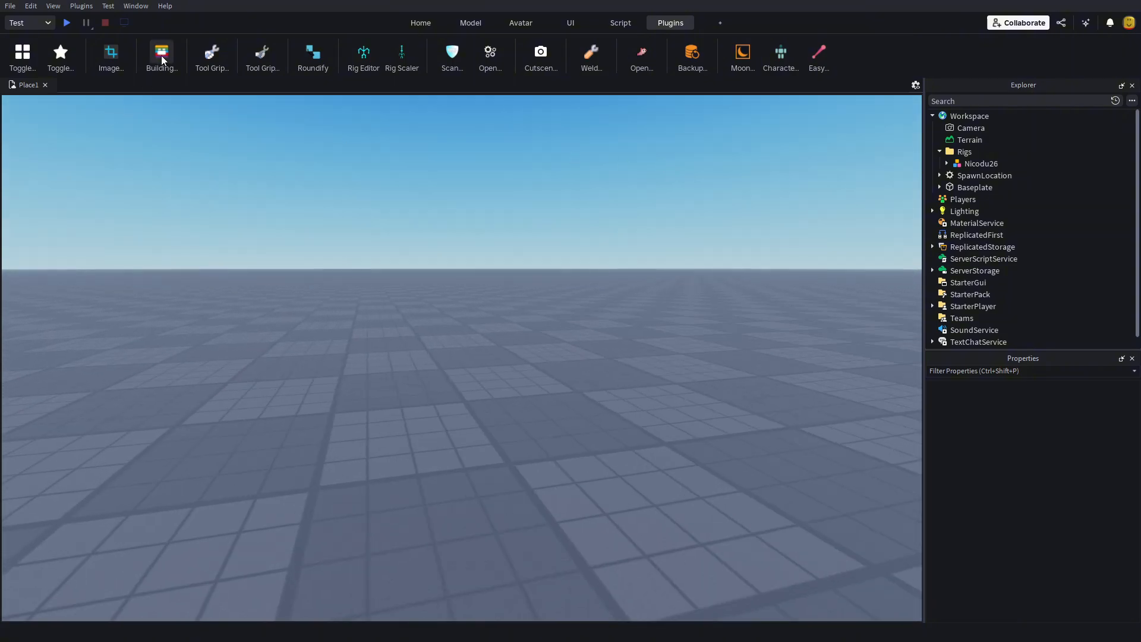
right_drag(665, 340, 664, 340)
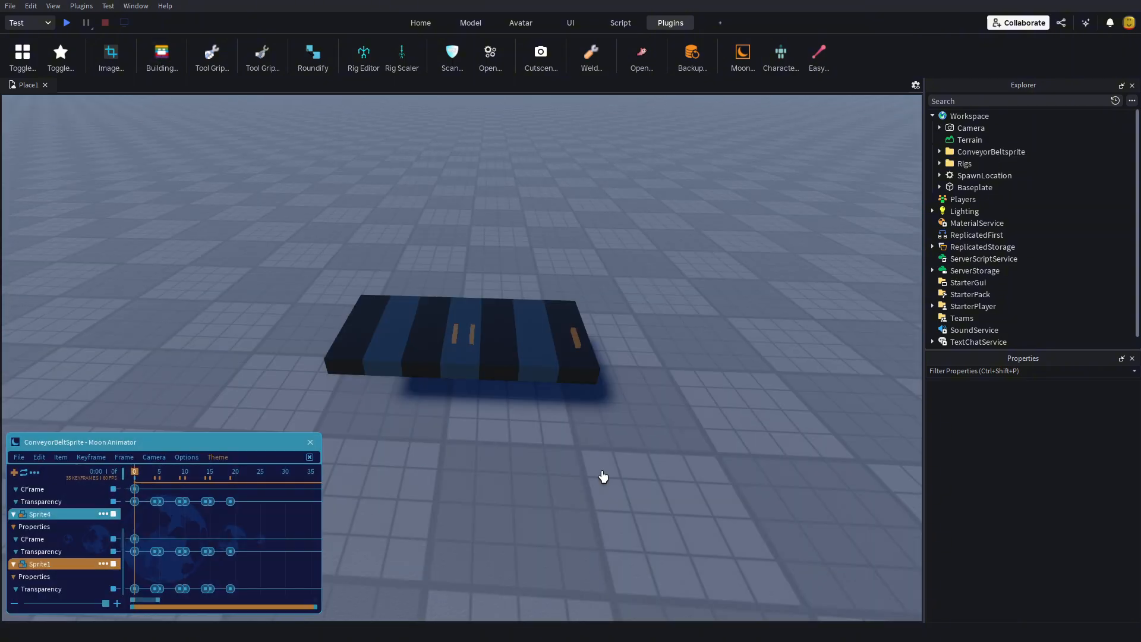
scroll(604, 476, up, 3)
Step: Play back the ConveyorBeltSprite animation in Moon Animator and watch the striped conveyor belt
scroll(603, 476, down, 2)
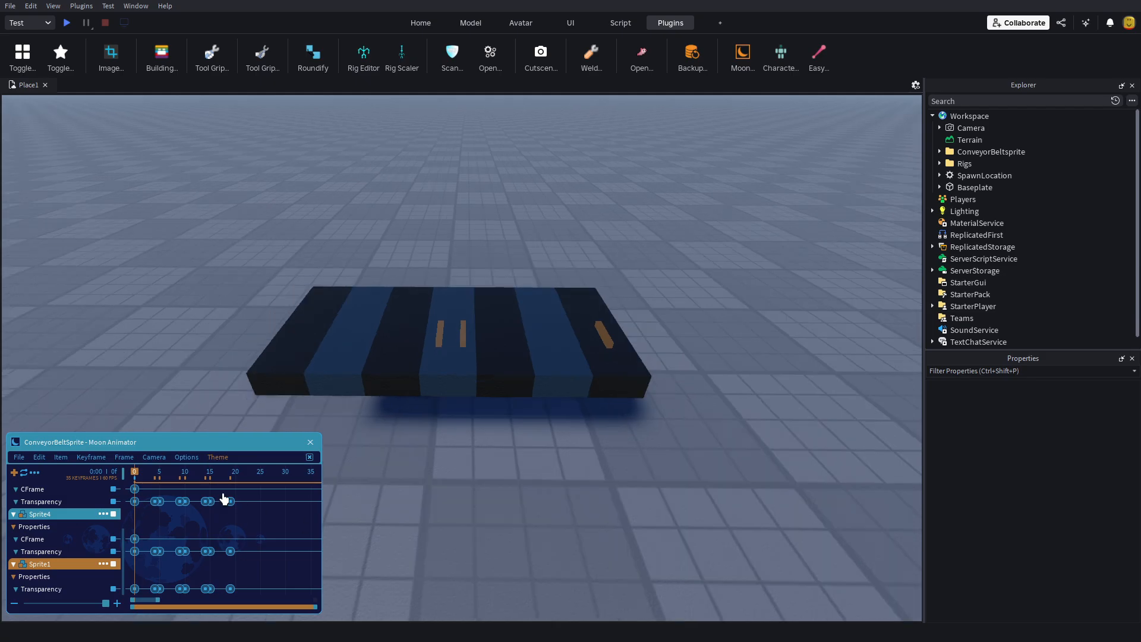
scroll(456, 458, down, 1)
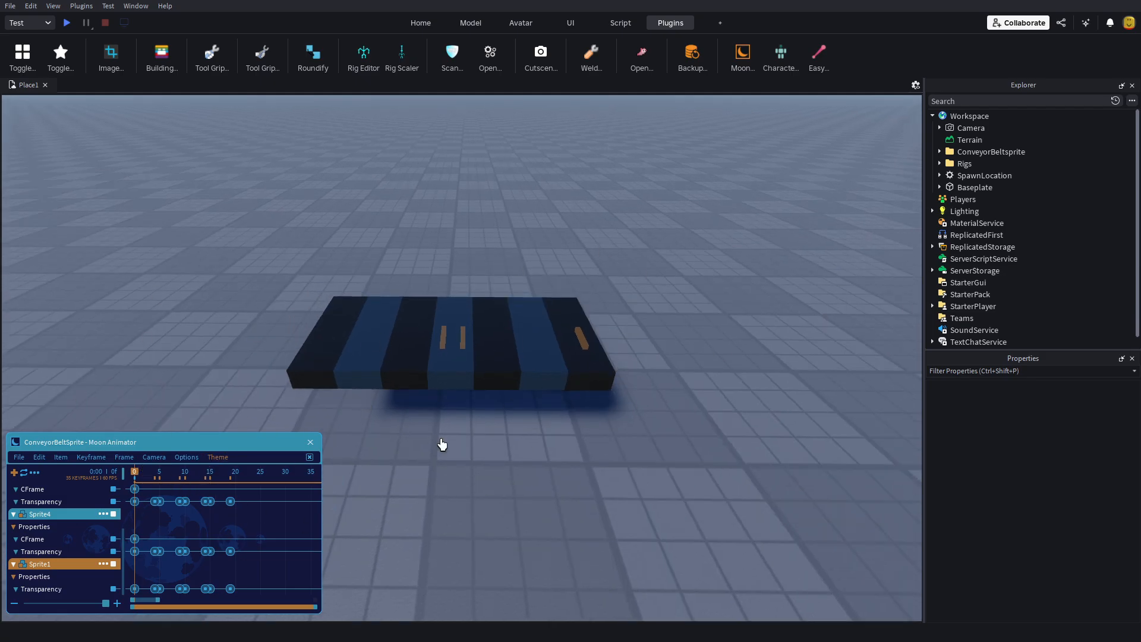
right_drag(625, 476, 616, 494)
key(space)
key(h)
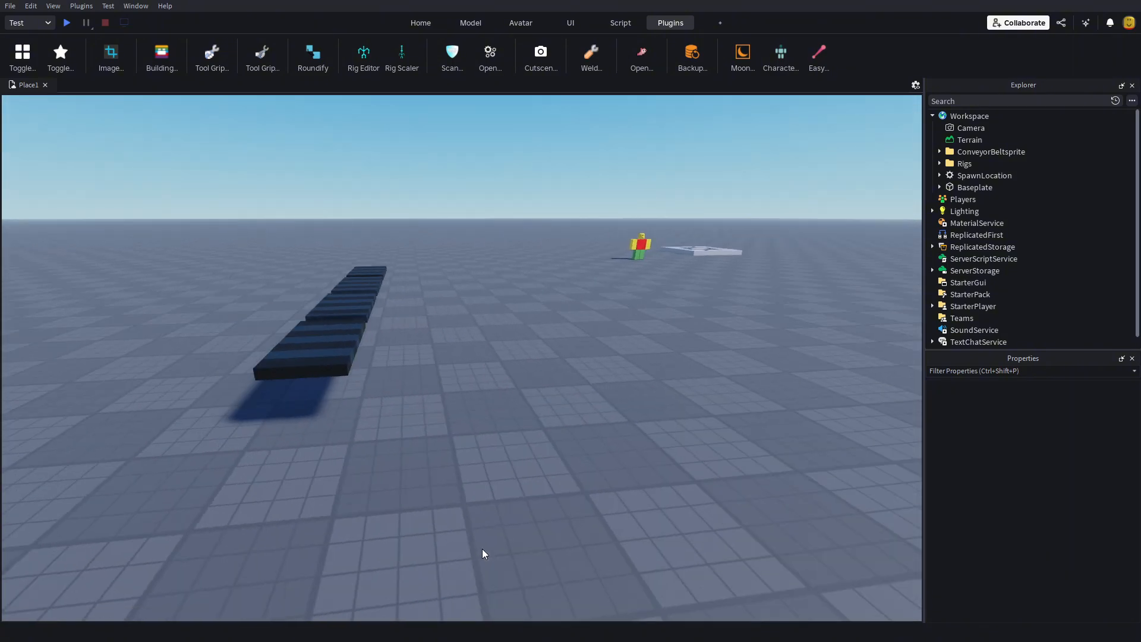
Step: Select all parts inside Sprite1 through Sprite4 of the ConveyorBeltsprite folder and set their Material to SmoothPlastic
click(365, 389)
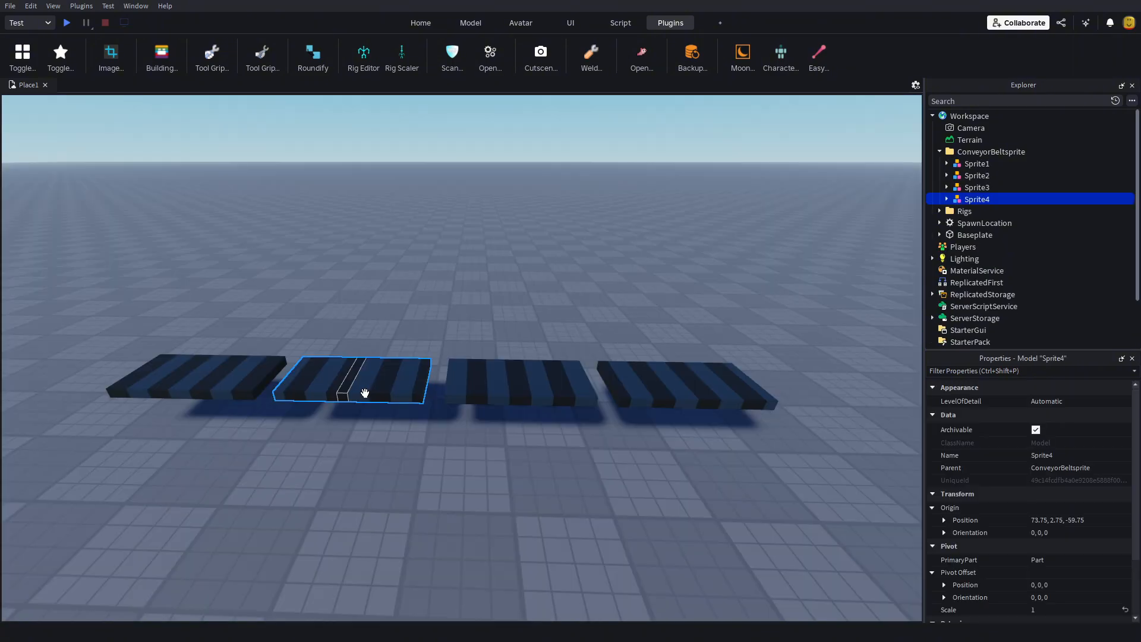
shift+click(976, 187)
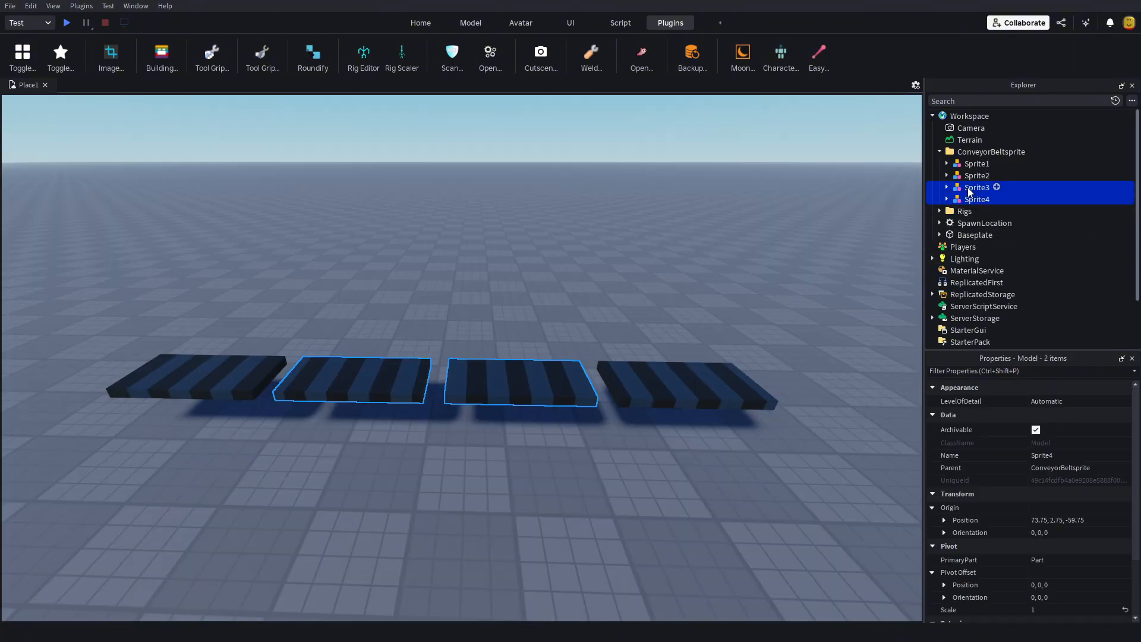
shift+click(976, 176)
shift+click(974, 166)
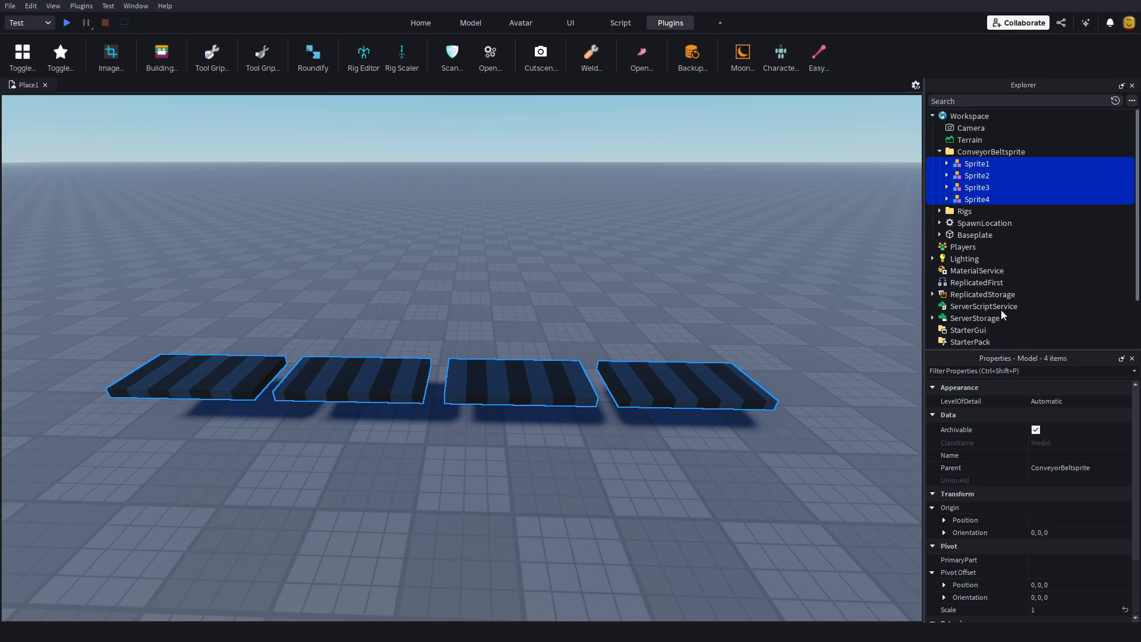
click(933, 326)
scroll(995, 262, up, 2)
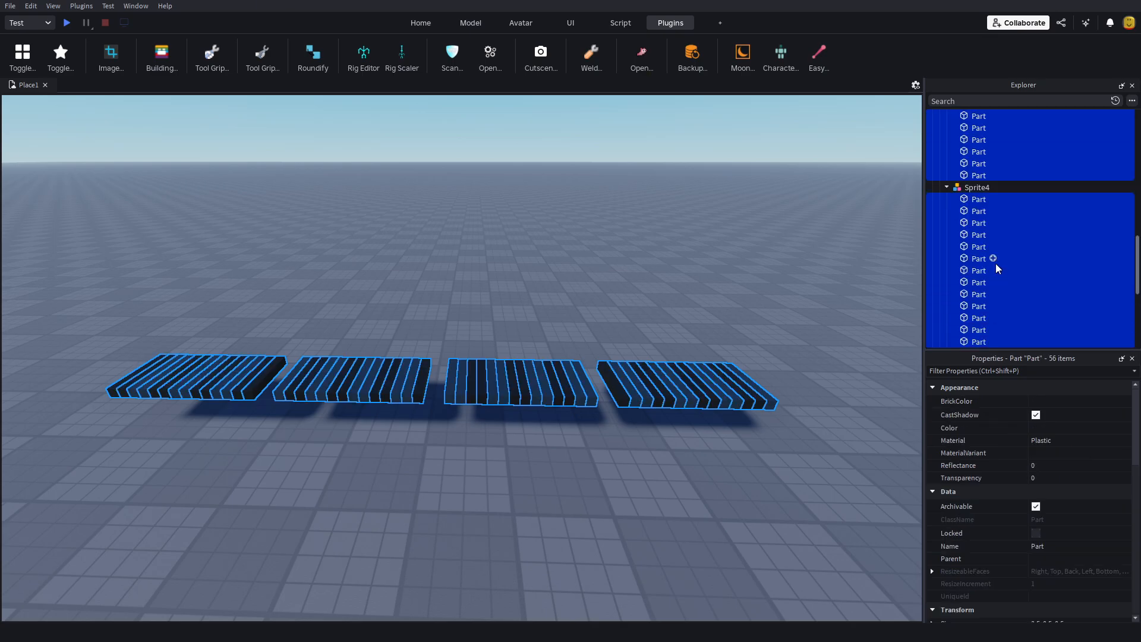
scroll(993, 263, down, 4)
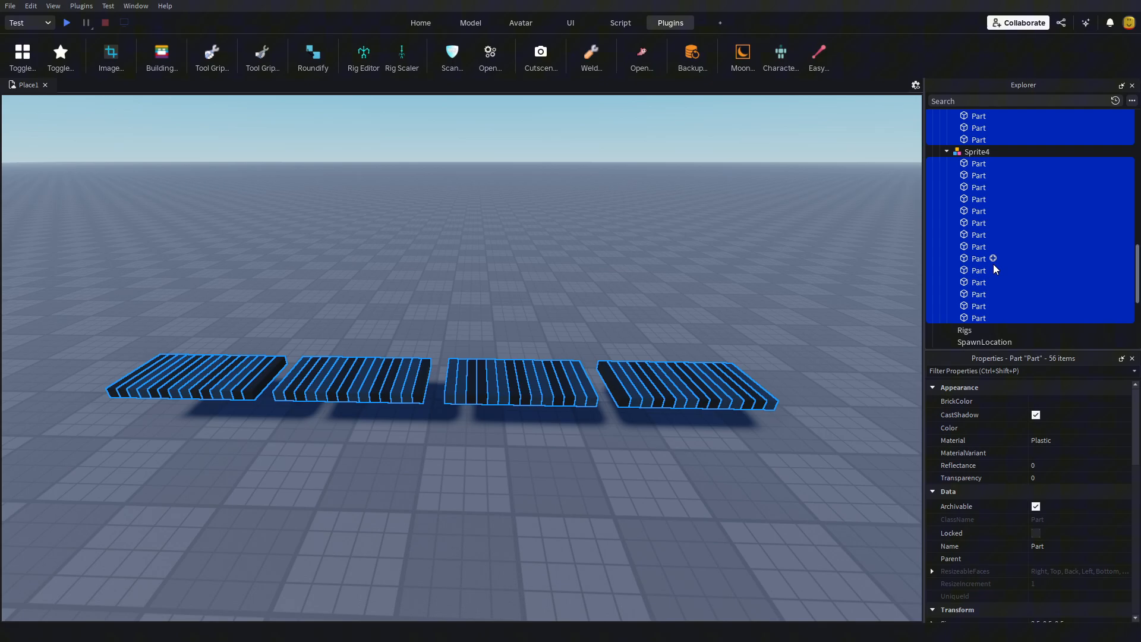
click(1050, 439)
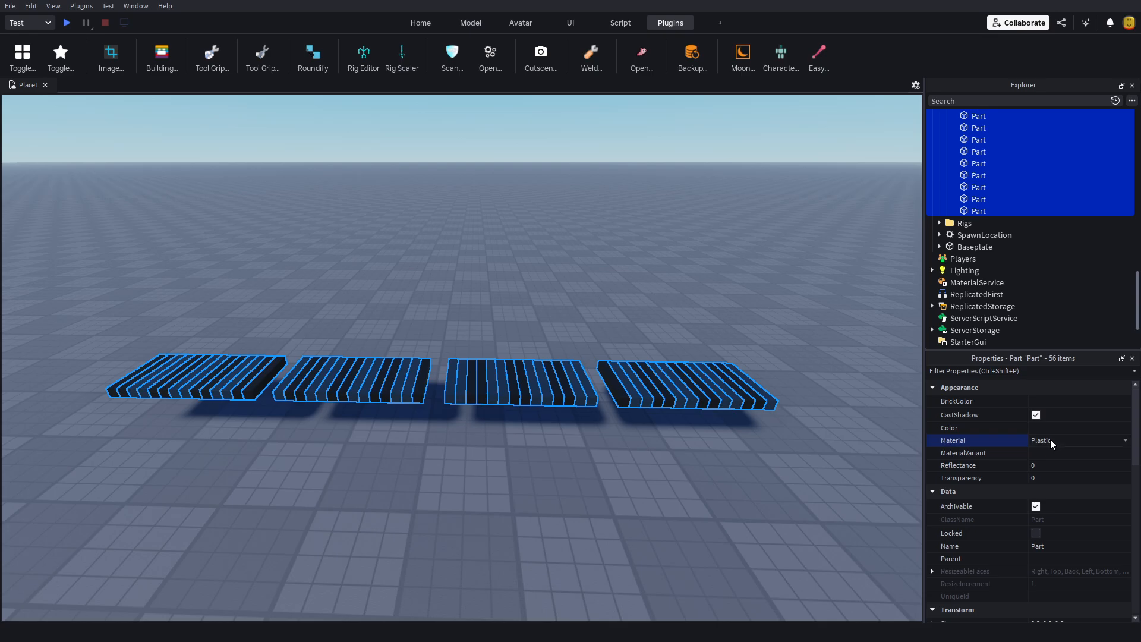
click(1067, 504)
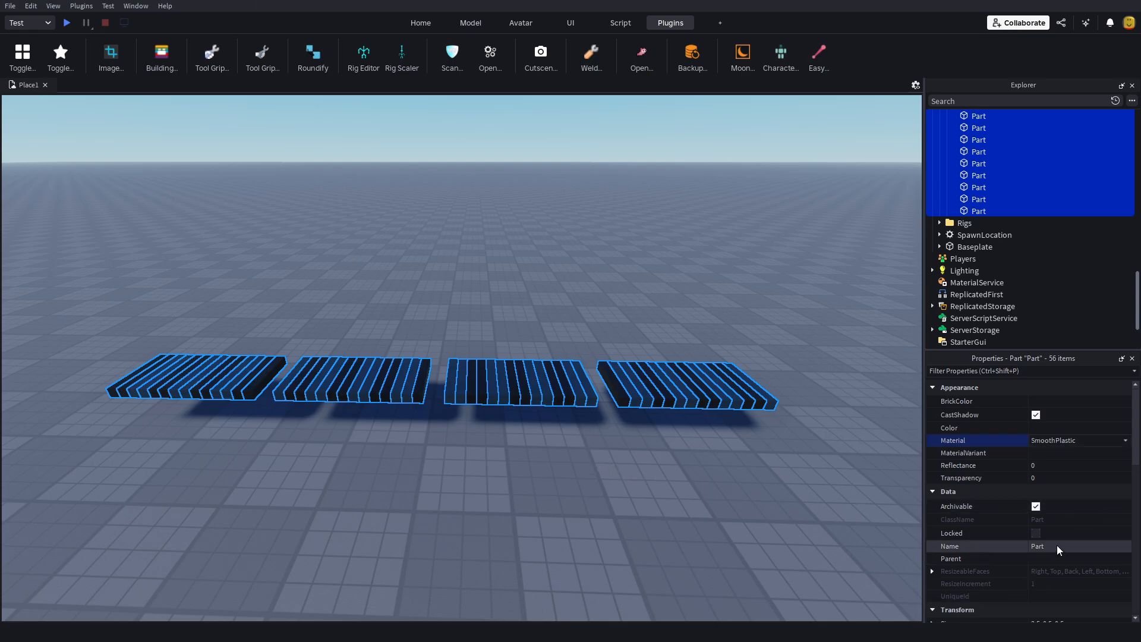
Step: Turn off EnableFluidForces for all selected conveyor belt parts
right_drag(652, 442, 743, 431)
key(w)
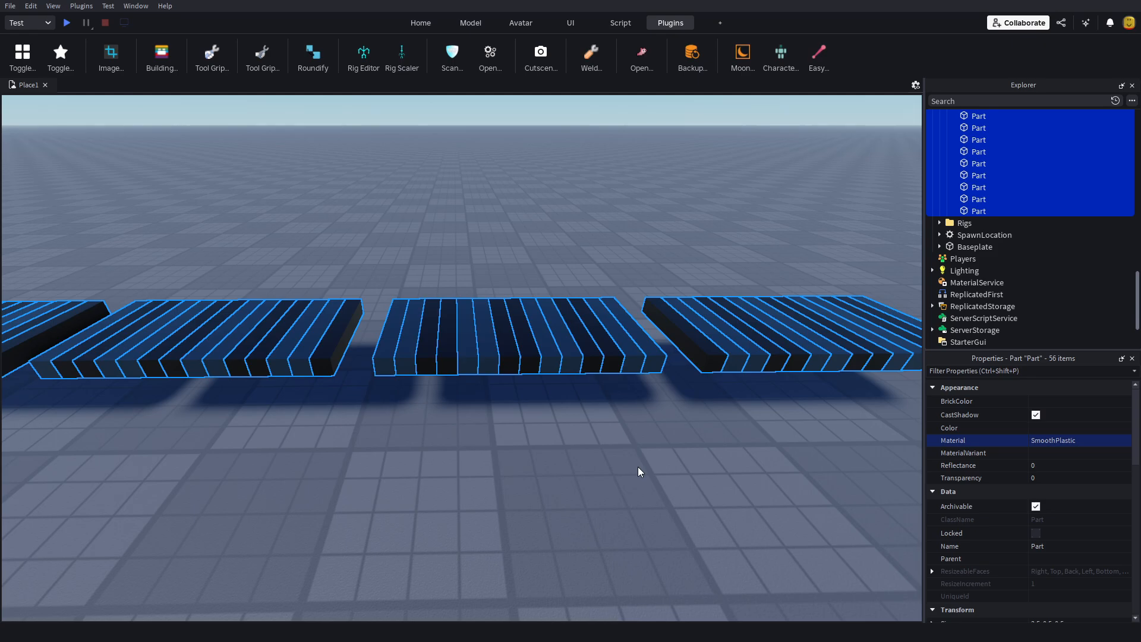
scroll(1048, 435, down, 1)
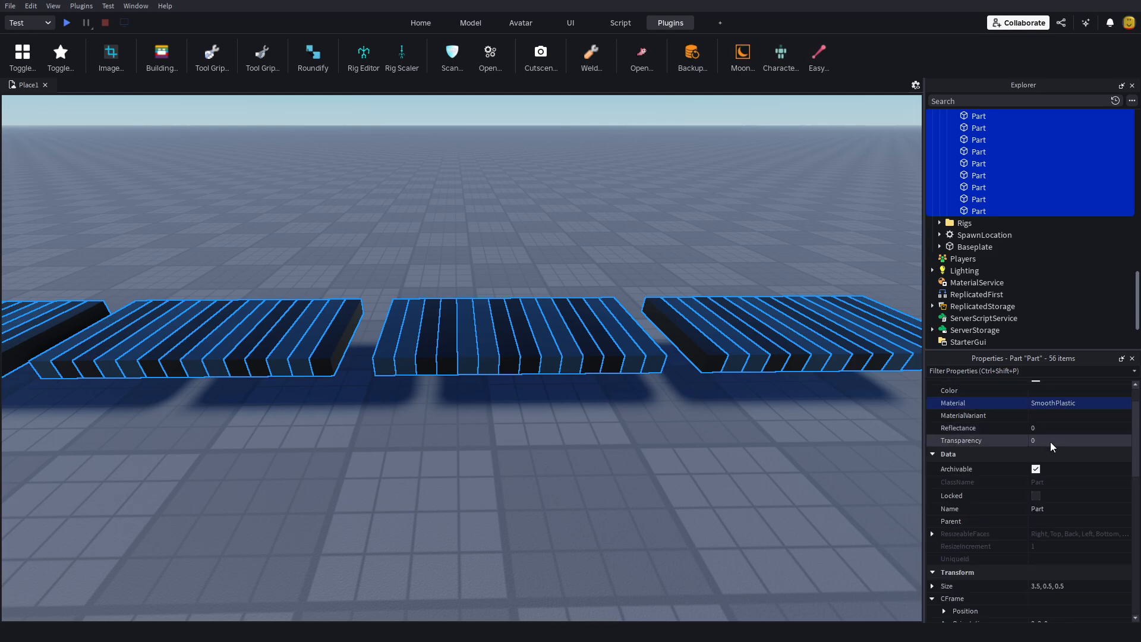
scroll(1050, 441, down, 3)
scroll(1061, 564, down, 3)
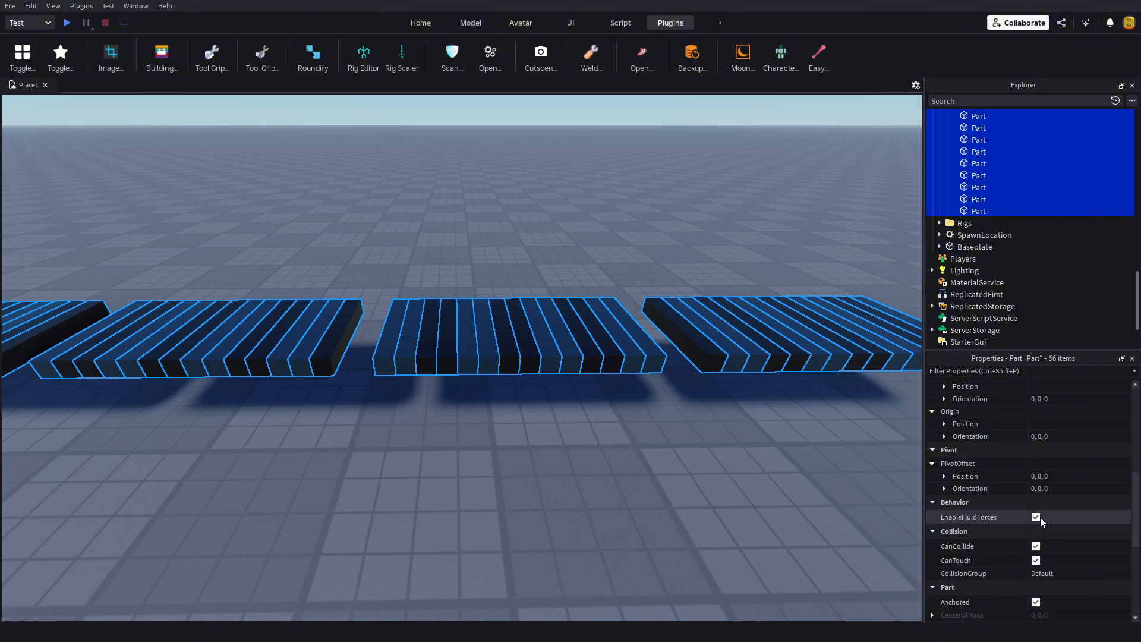
click(1036, 517)
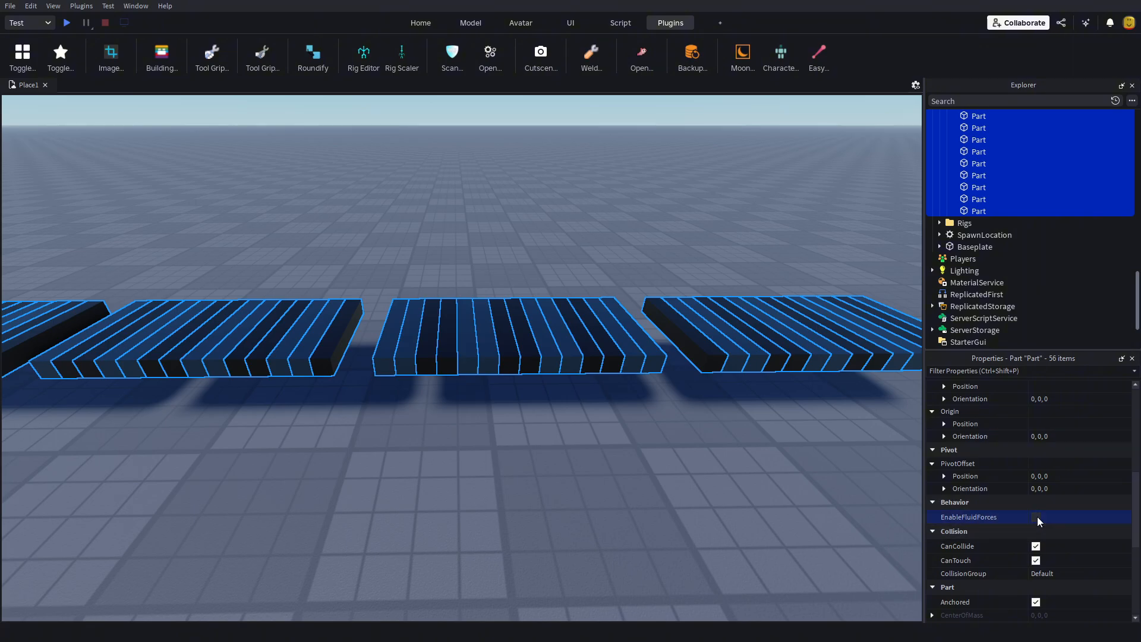
Step: Disable CanCollide, CanQuery and CanTouch for the selected conveyor belt parts
scroll(1036, 515, down, 3)
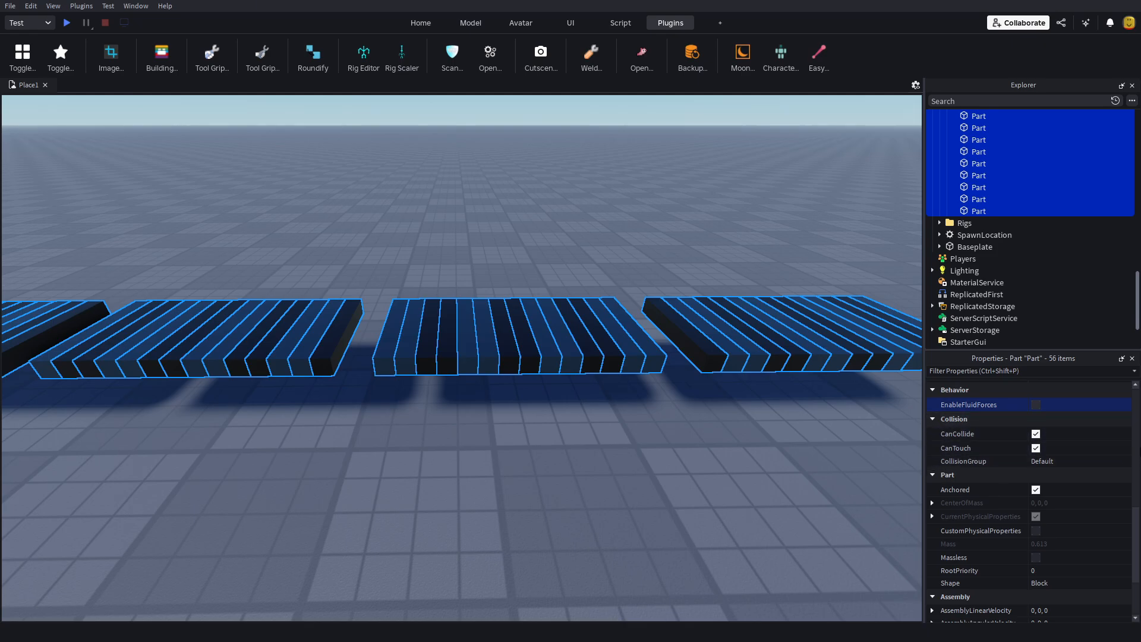
scroll(966, 441, up, 1)
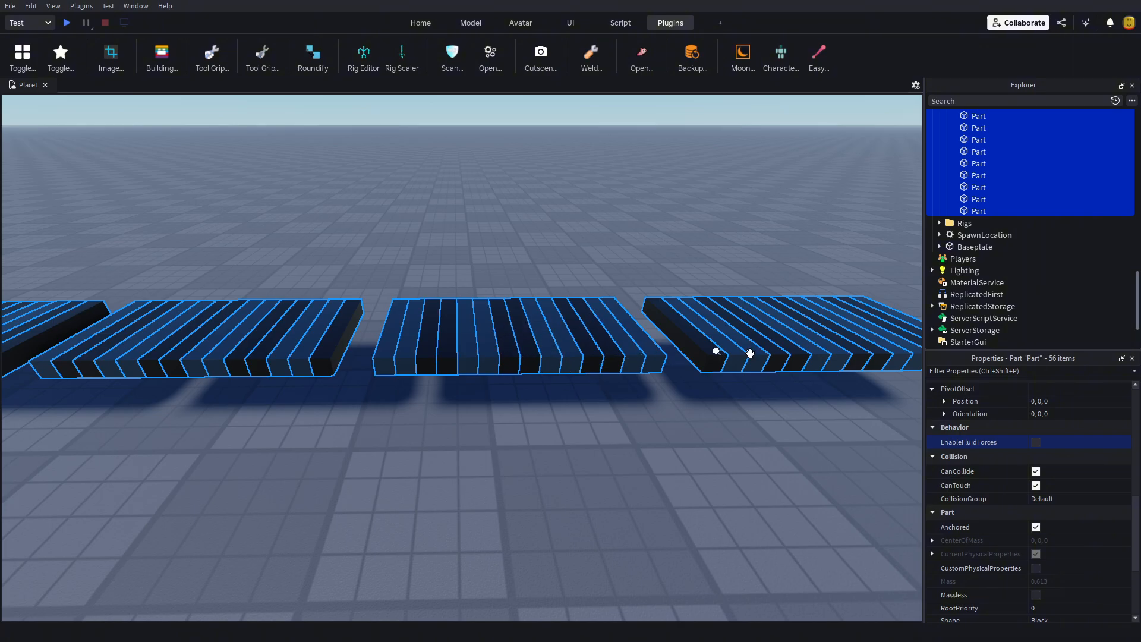
click(1035, 471)
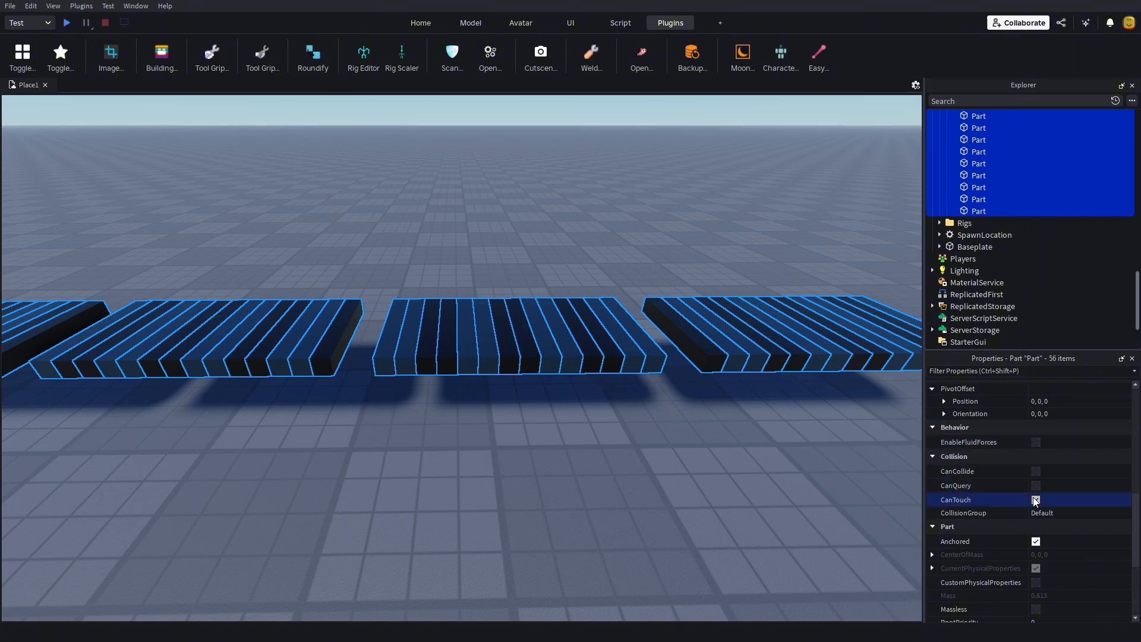
Step: Make the selected conveyor belt parts Massless
scroll(1049, 554, down, 1)
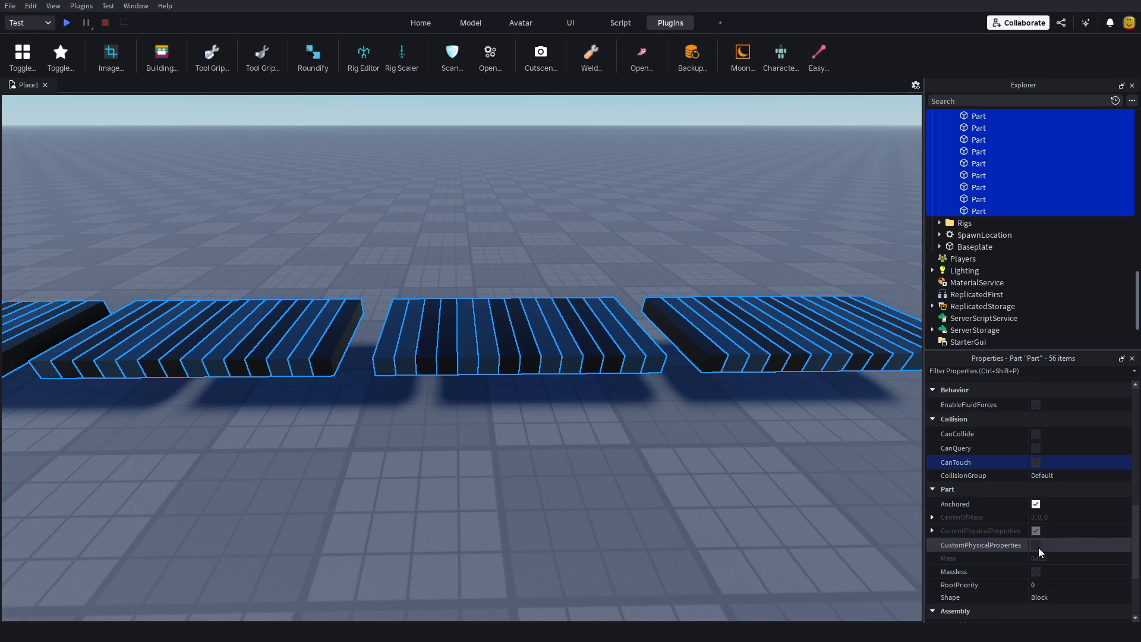
scroll(1039, 550, down, 3)
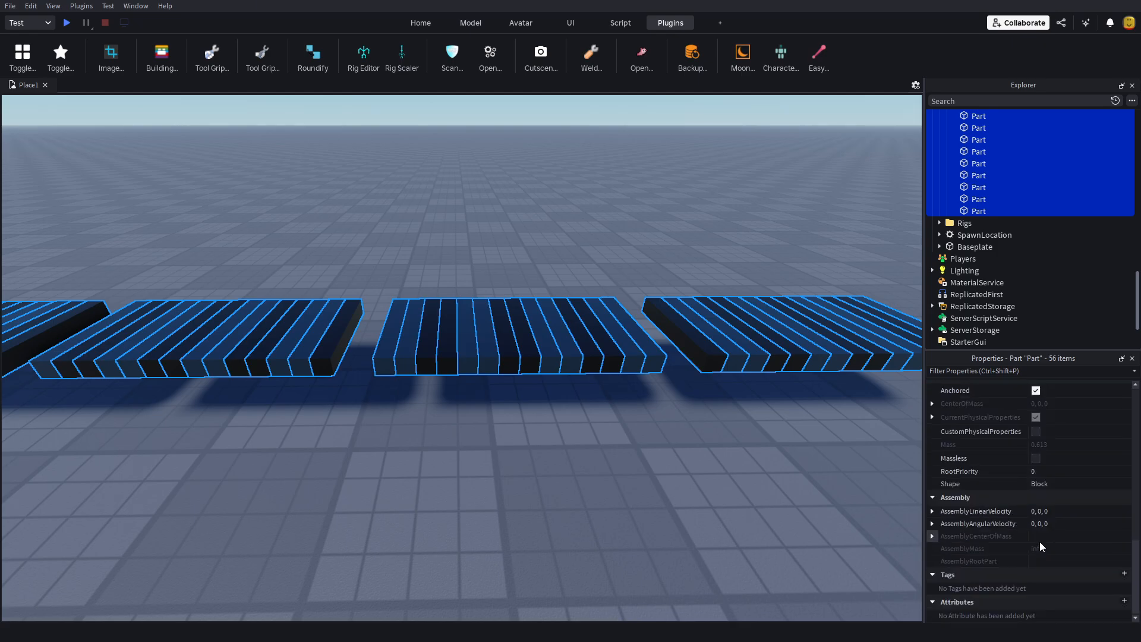
scroll(1039, 540, up, 1)
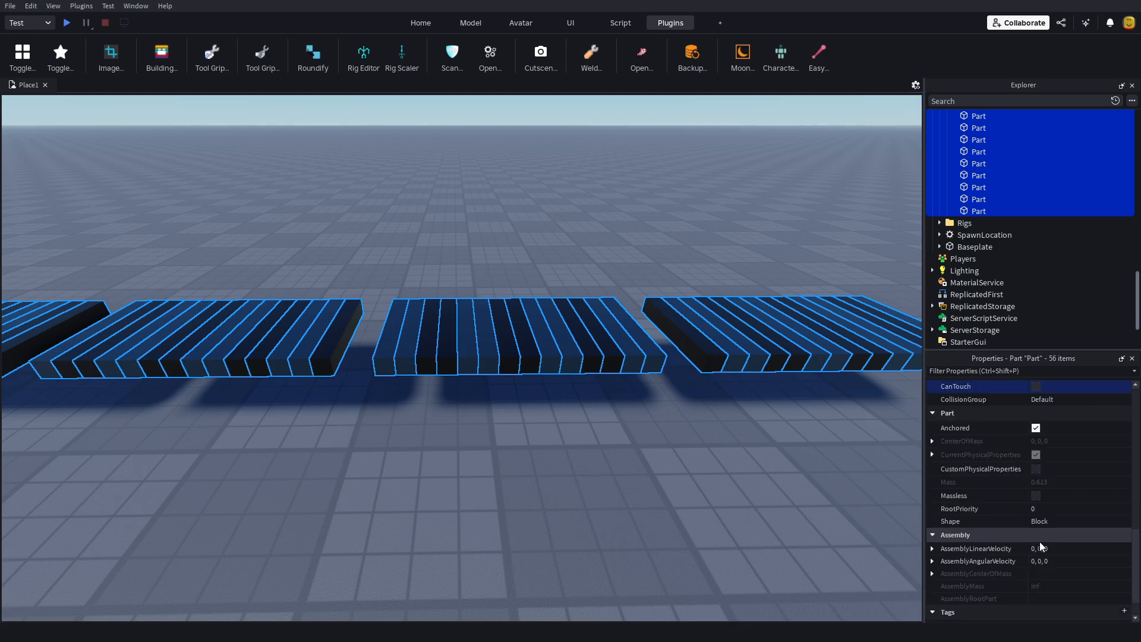
click(1036, 495)
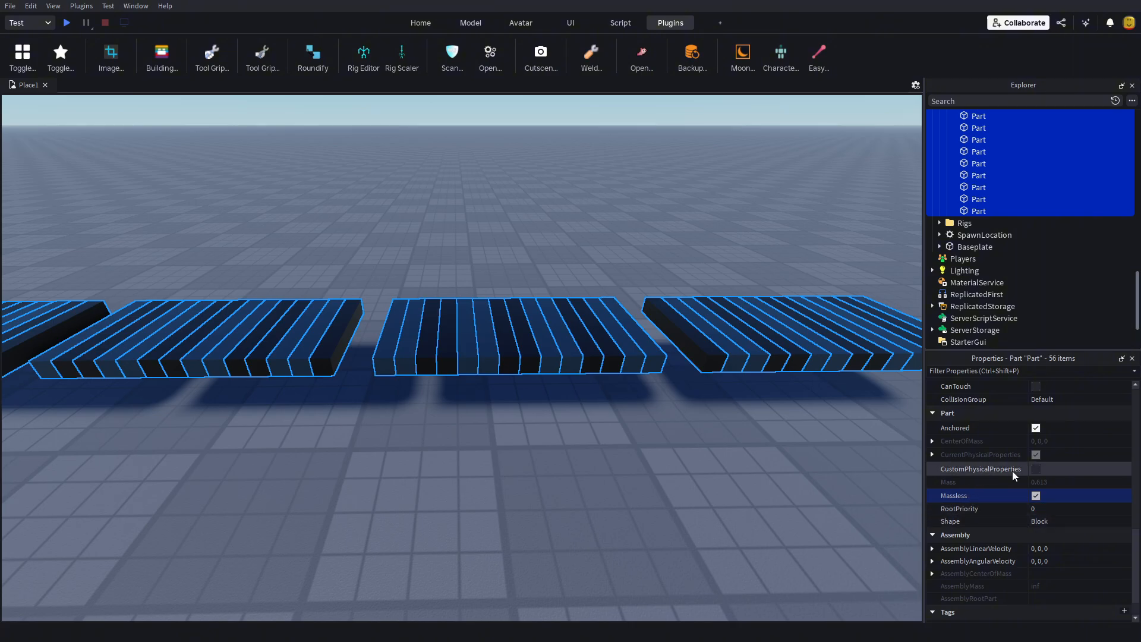
Step: Enable CustomPhysicalProperties for the selected conveyor belt parts
right_drag(558, 372, 537, 430)
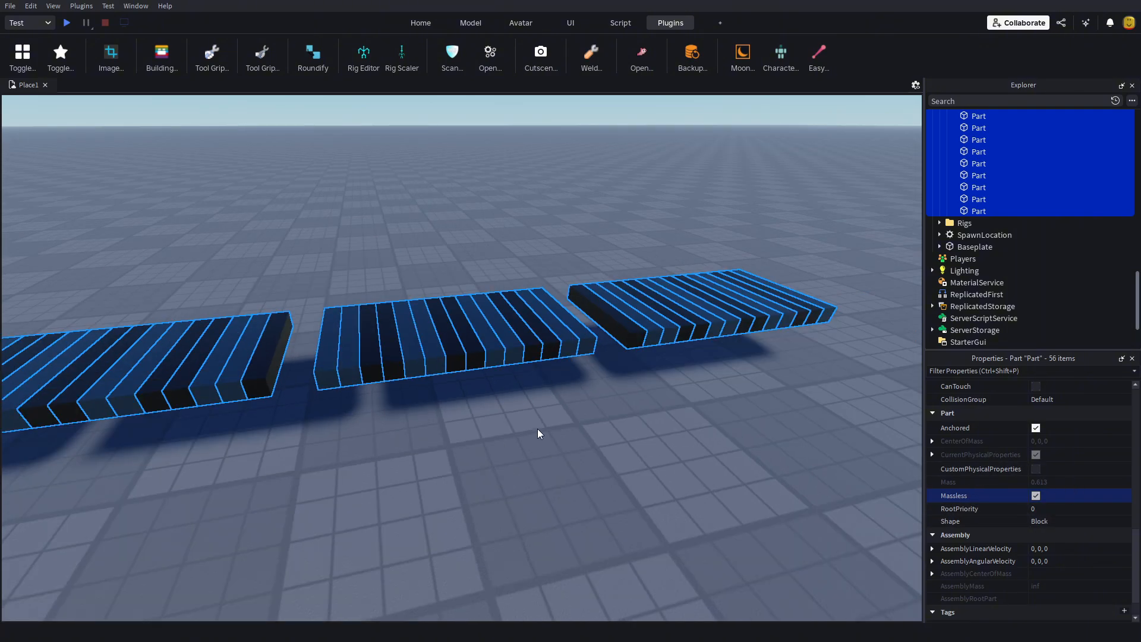
right_drag(598, 385, 351, 429)
right_drag(493, 427, 497, 422)
scroll(498, 422, down, 5)
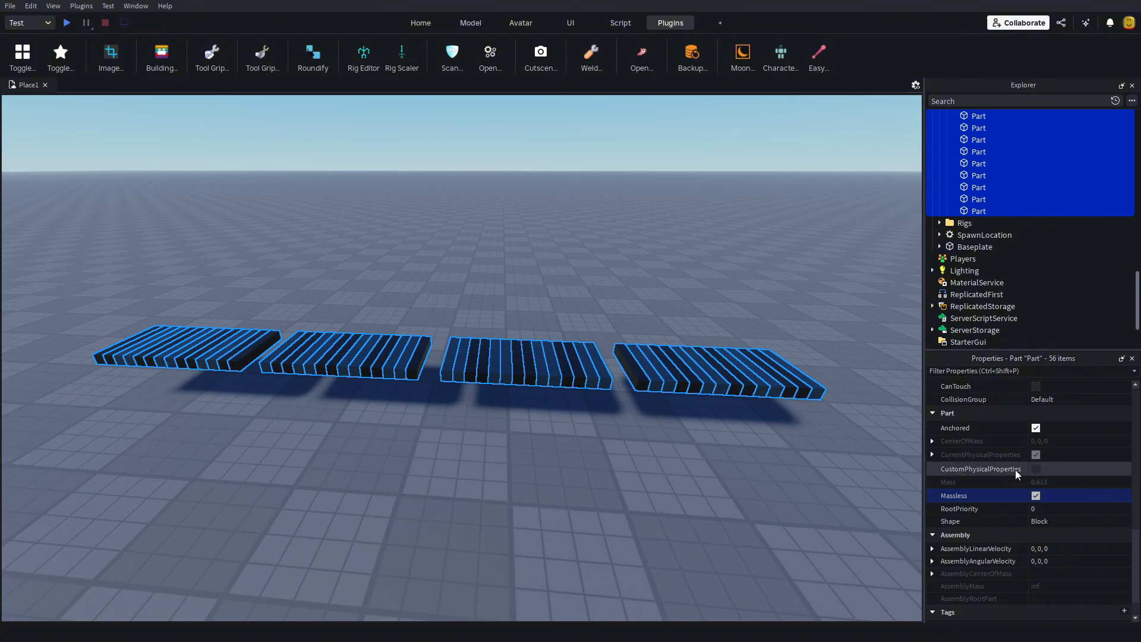
click(1035, 470)
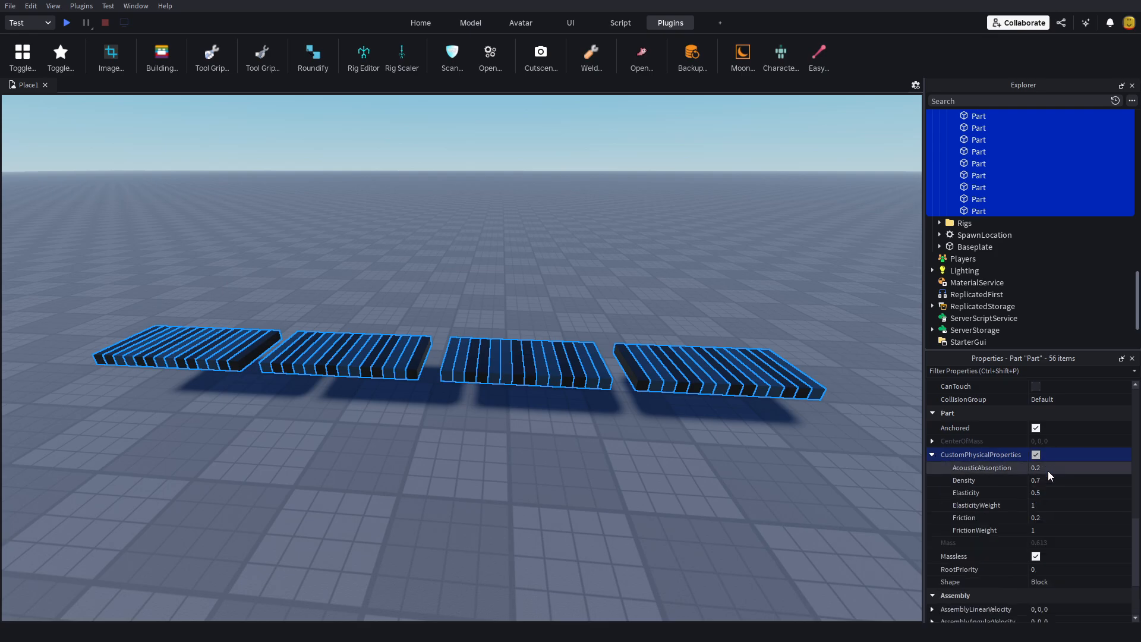
Step: Set FrictionWeight, Friction and ElasticityWeight to 0 for the selected conveyor belt parts
click(1056, 529)
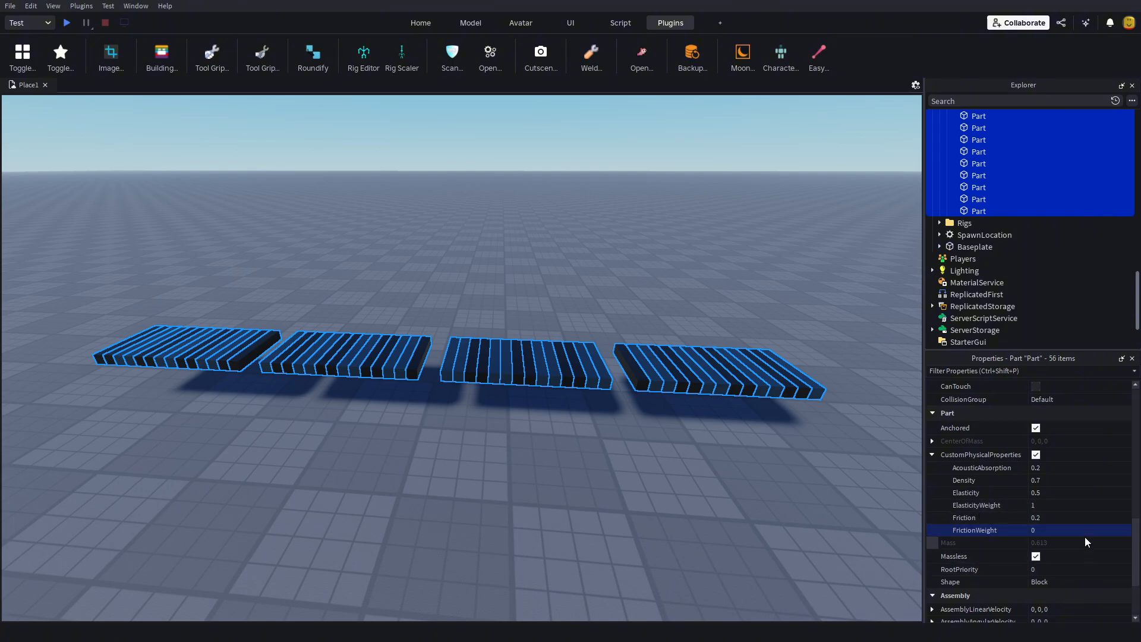
click(1068, 517)
click(1060, 505)
text(0)
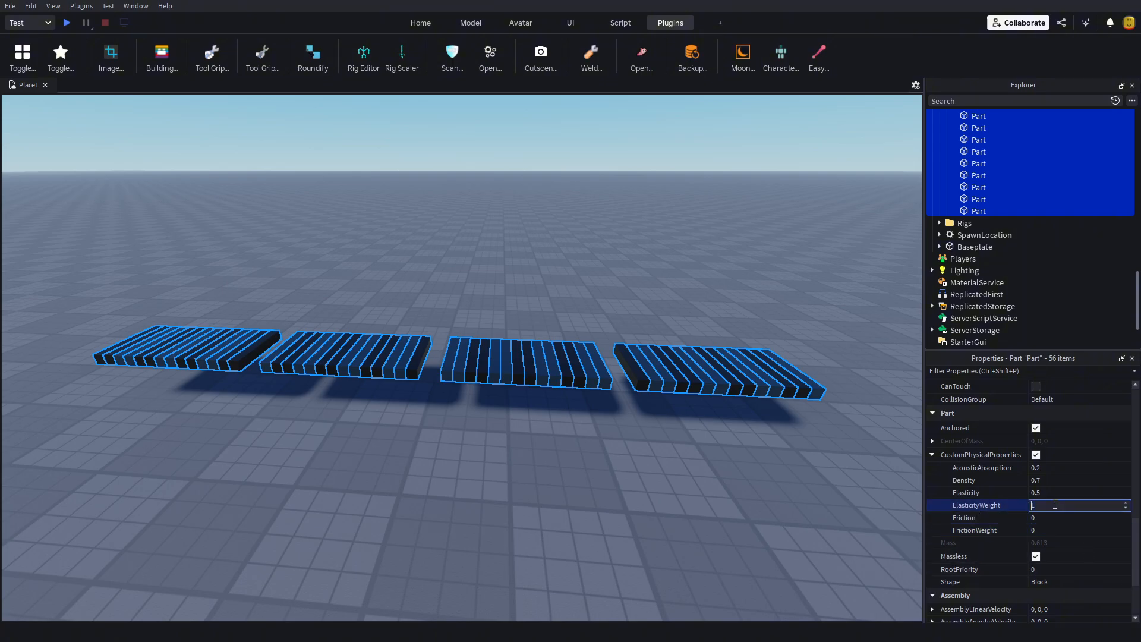
Step: Set Elasticity and AcousticAbsorption to 0 and Density to 0.0001 for the belt parts, and collapse their custom physical properties
click(1052, 494)
text(0)
click(1053, 481)
text(0)
click(1053, 469)
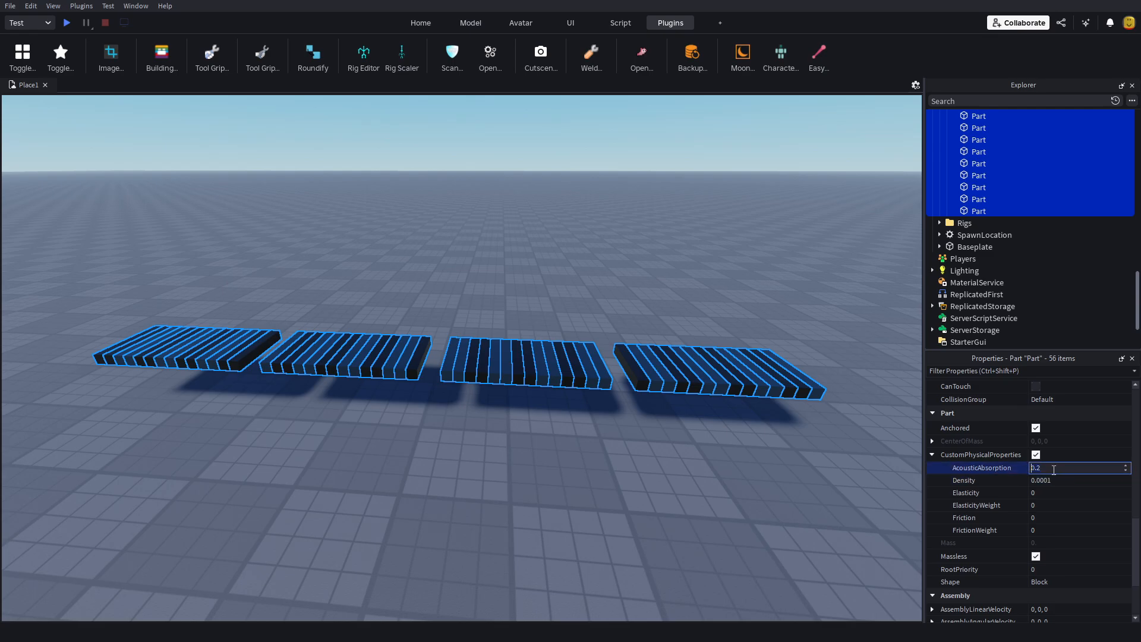
scroll(663, 495, down, 3)
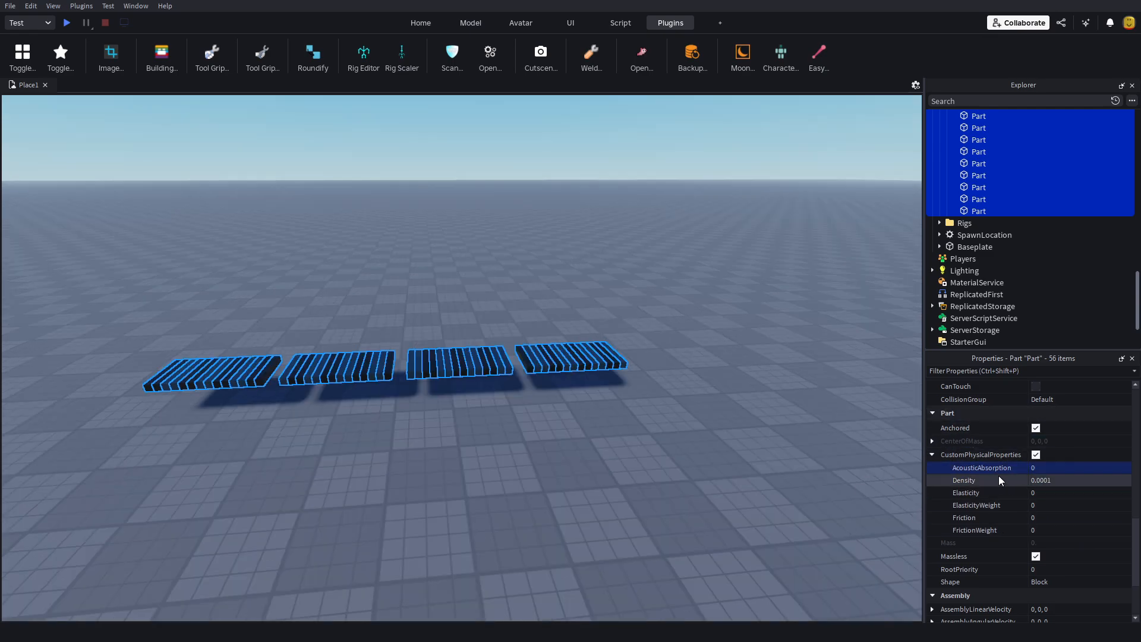
click(932, 455)
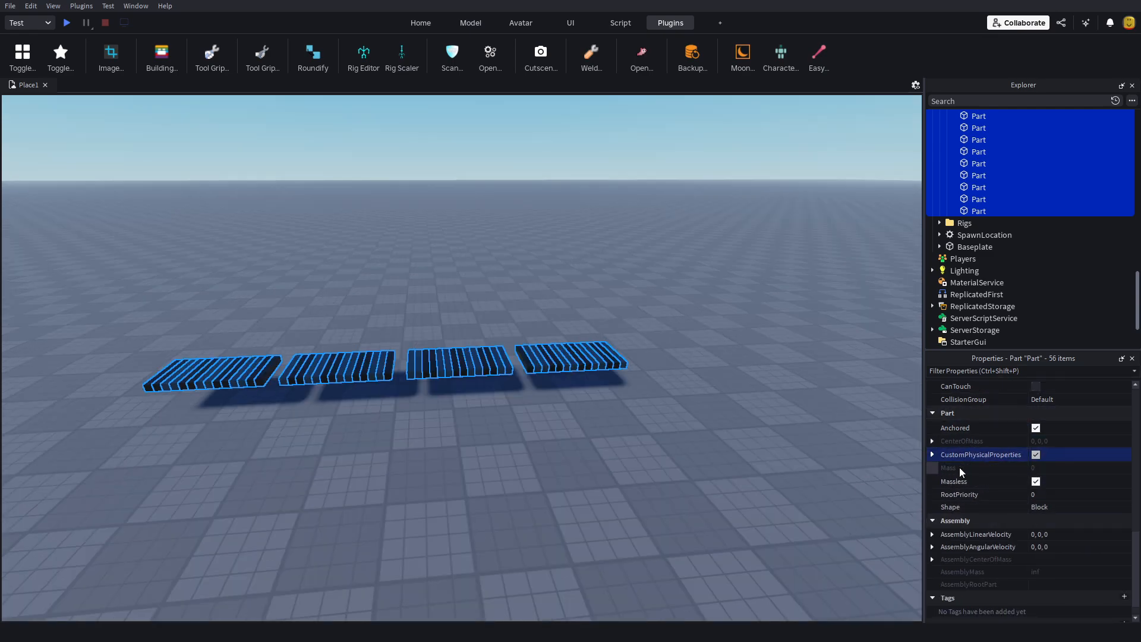
Step: Deselect the belt parts and collapse the expanded Sprite models inside the ConveyorBeltsprite folder
scroll(975, 482, down, 1)
scroll(983, 477, up, 8)
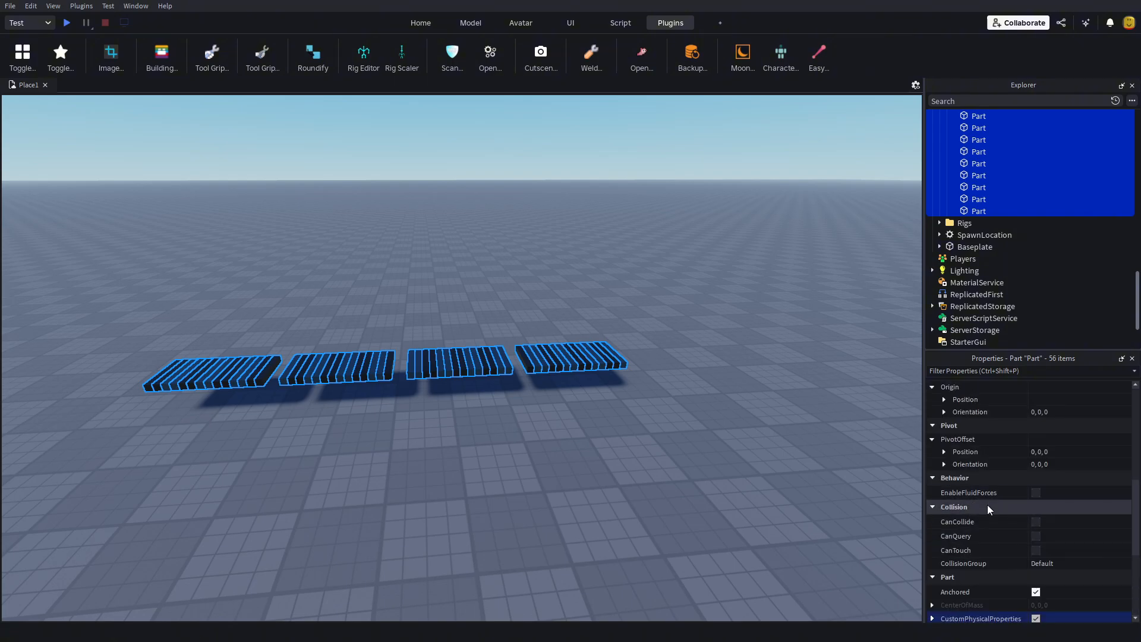
scroll(672, 420, up, 2)
scroll(671, 419, up, 3)
click(631, 492)
right_drag(631, 492, 623, 497)
scroll(626, 497, down, 3)
scroll(989, 179, up, 5)
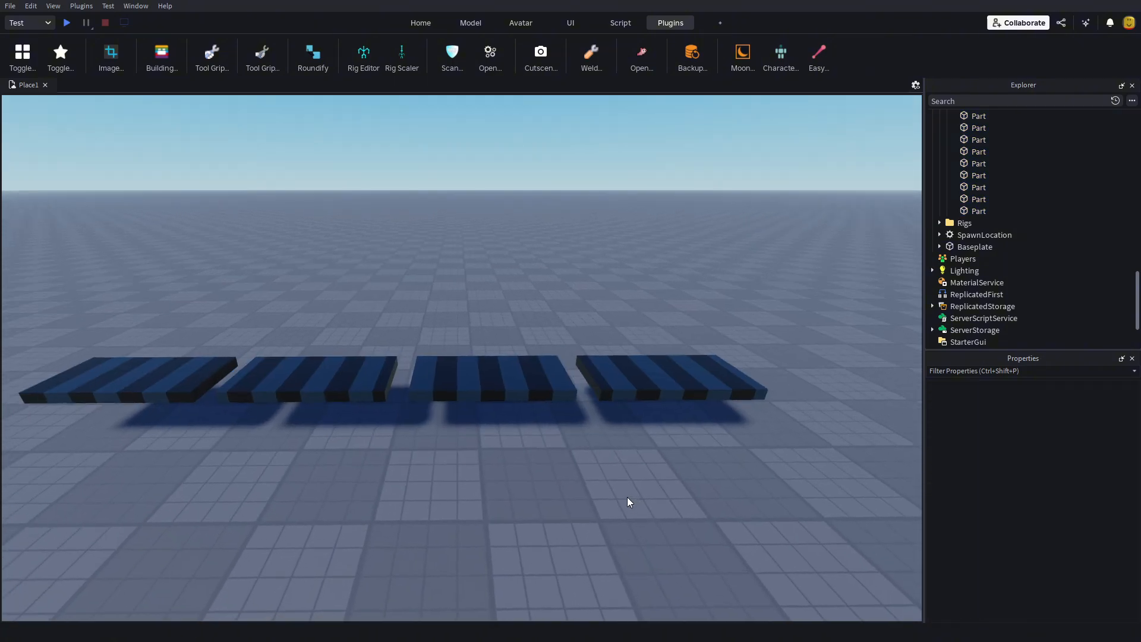
click(974, 224)
scroll(968, 229, up, 6)
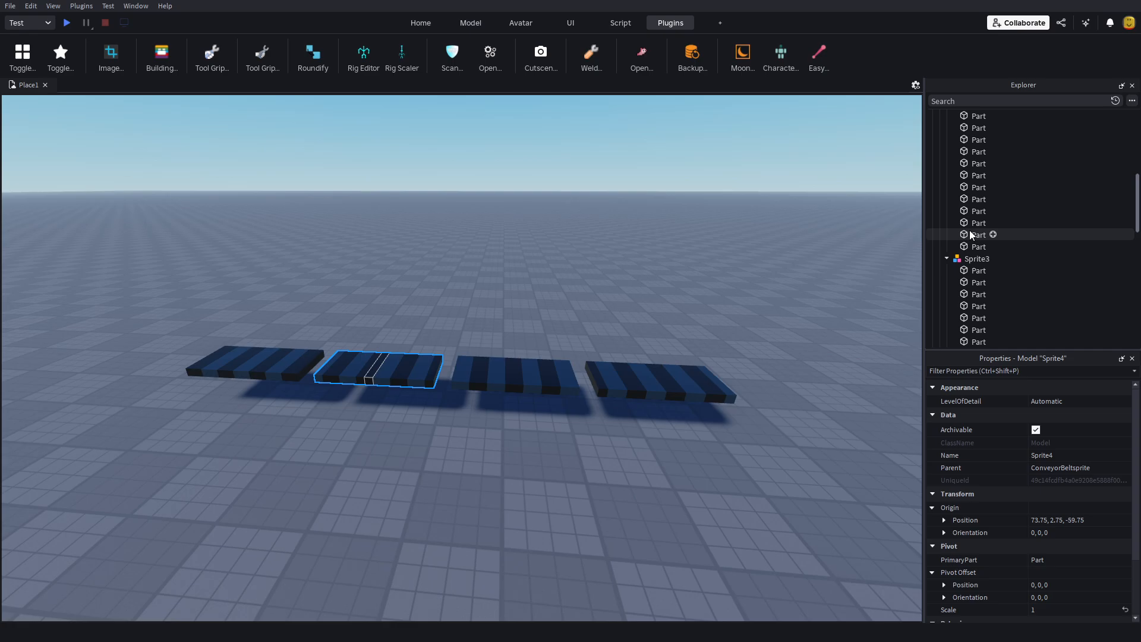
click(948, 257)
Step: Examine the four optimised conveyor belt sprites from several angles and distances
scroll(954, 238, down, 3)
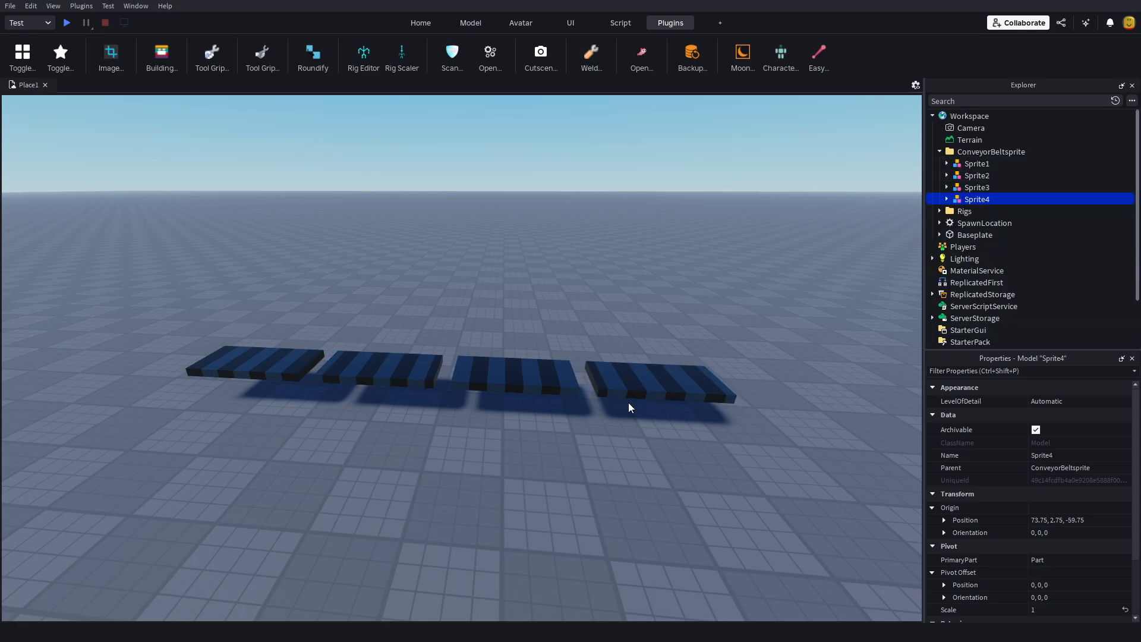
click(628, 403)
scroll(613, 424, up, 5)
right_drag(614, 424, 611, 423)
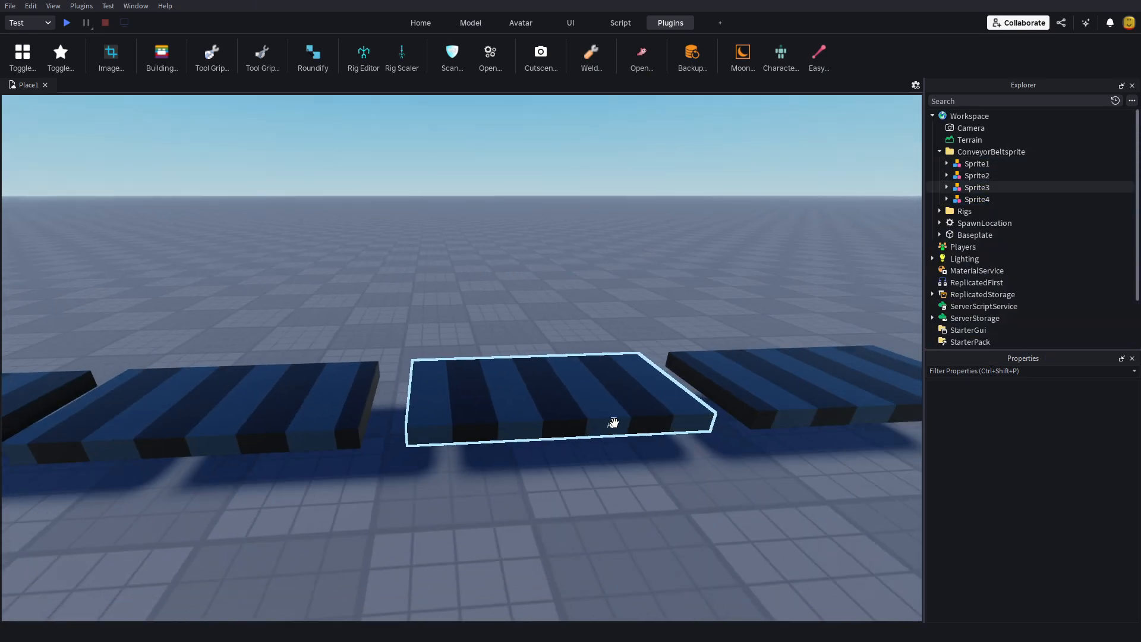
scroll(612, 422, down, 4)
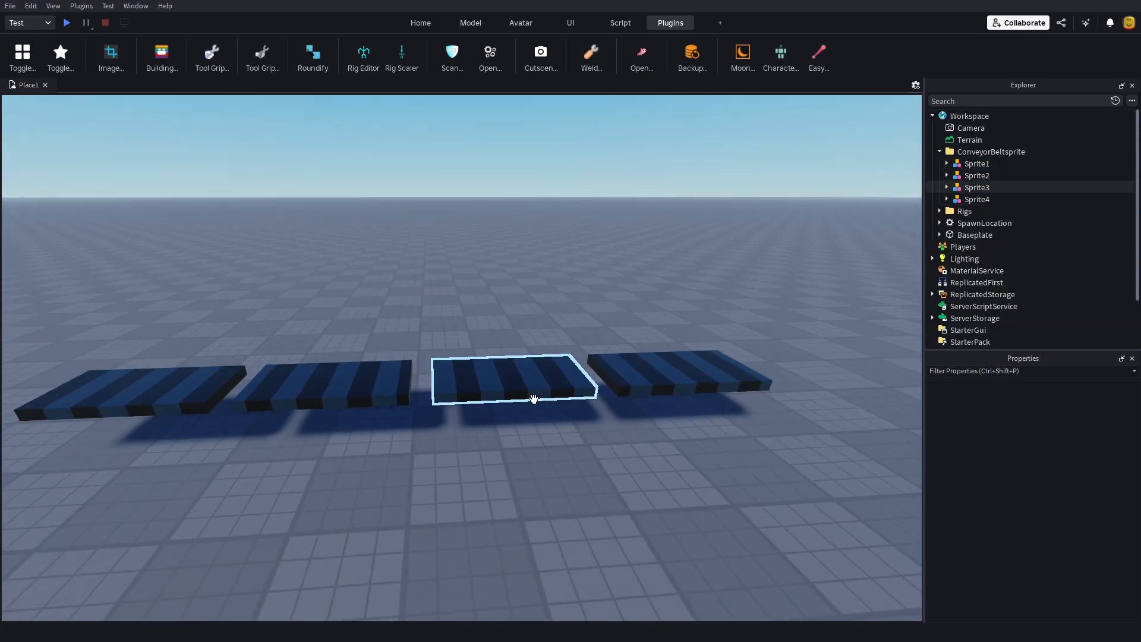
right_drag(533, 398, 569, 450)
scroll(547, 472, up, 2)
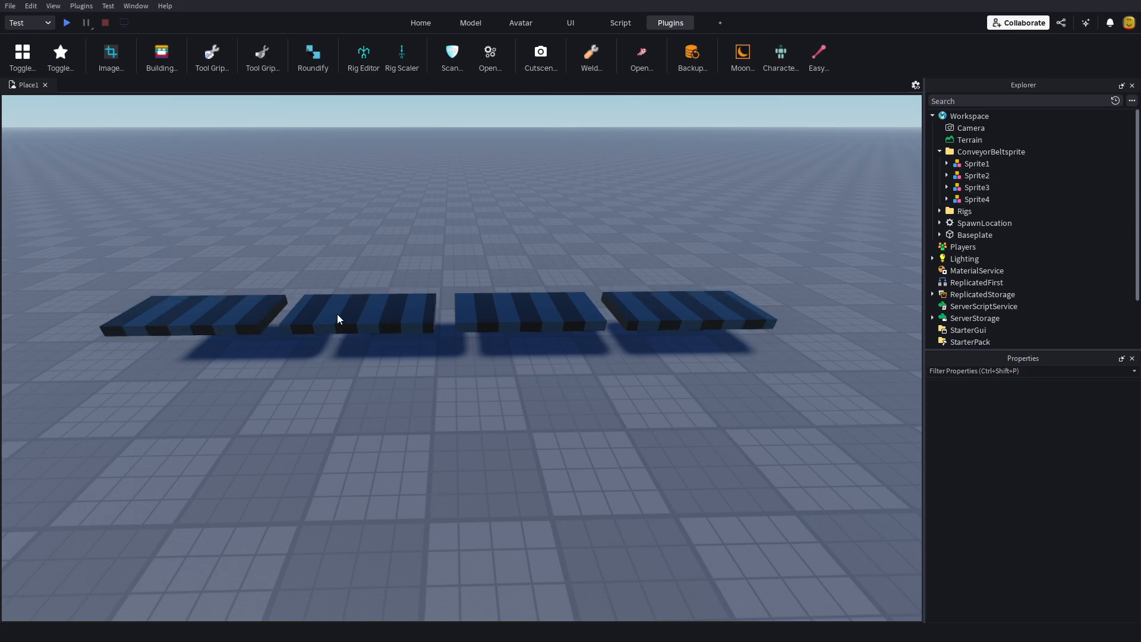
right_drag(736, 388, 735, 387)
key(w)
key(s)
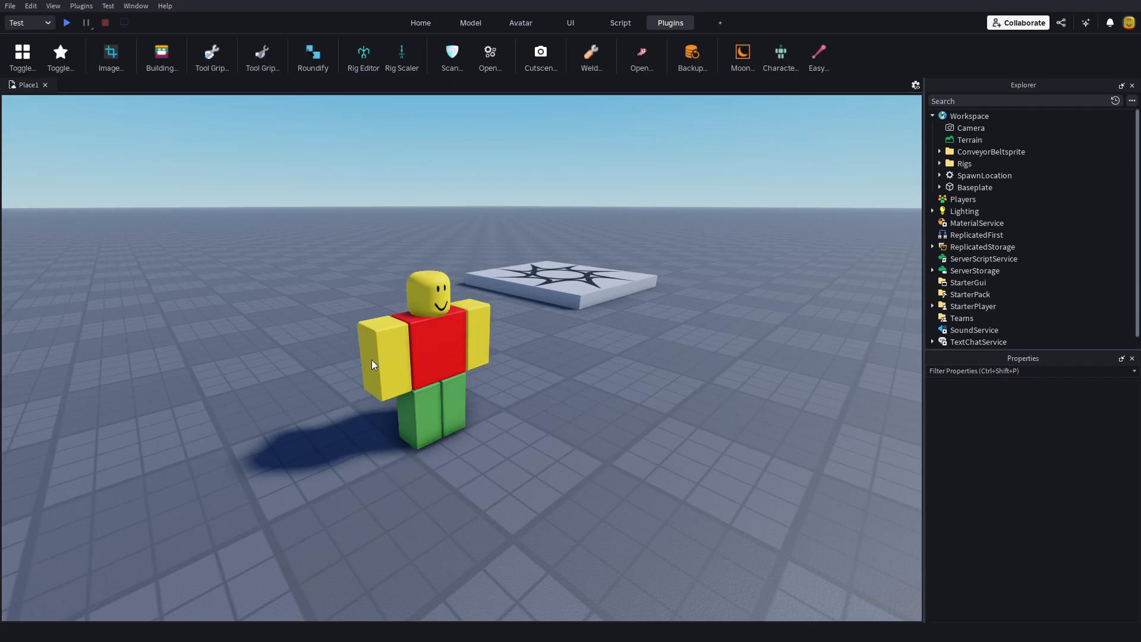
Step: Expand the Rigs folder and insert the ClassicSword model from the Toolbox near the rig
click(939, 164)
right_drag(673, 440, 673, 441)
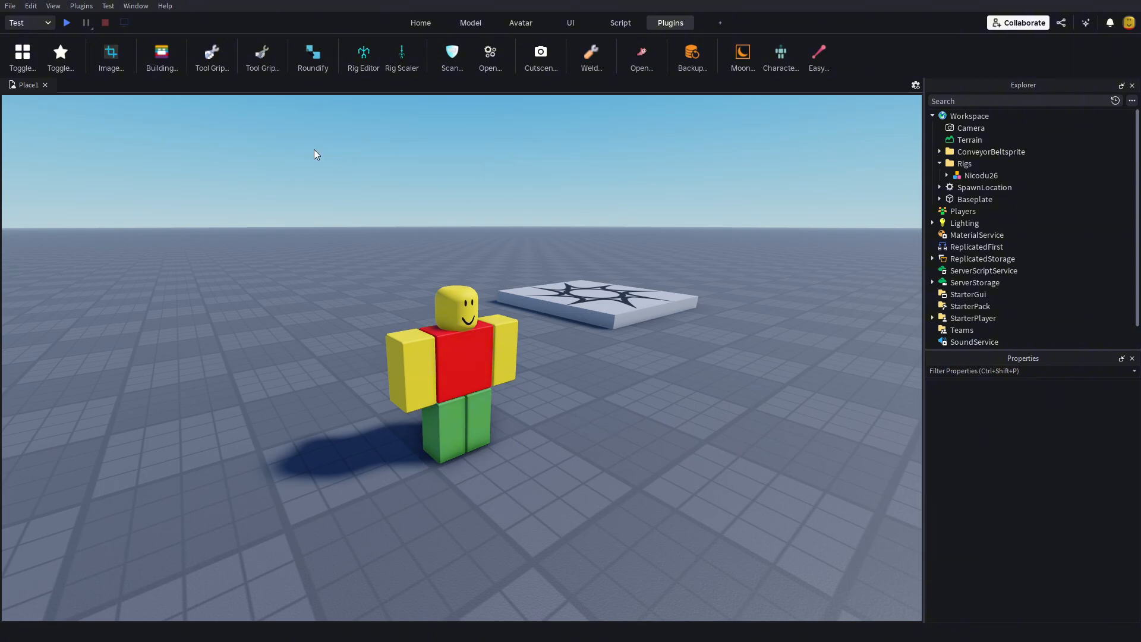
click(407, 27)
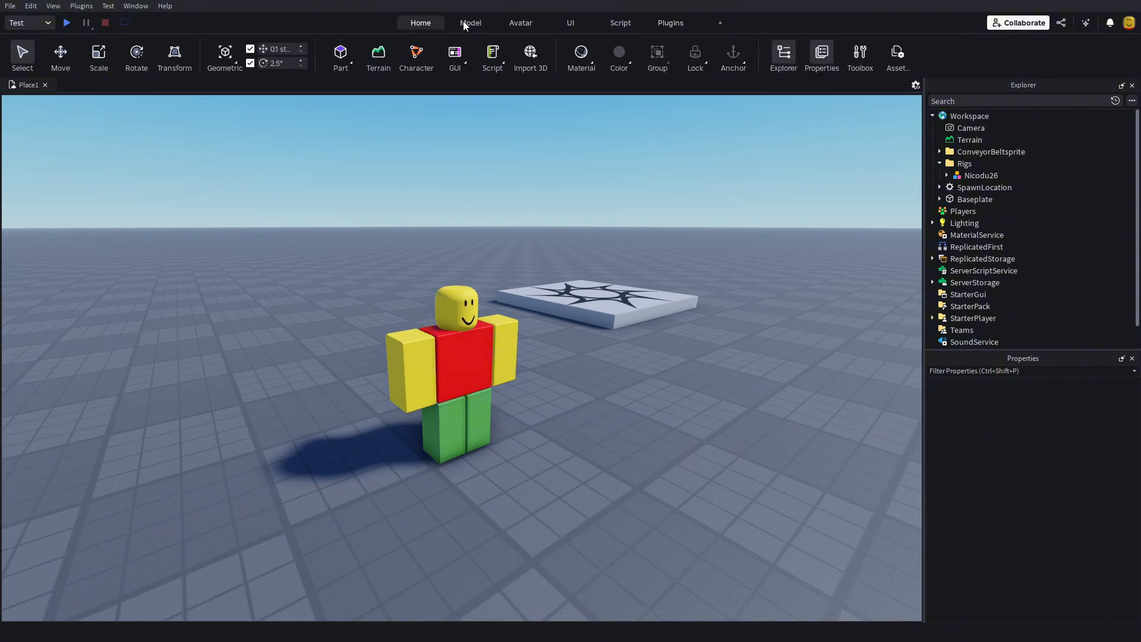
click(859, 55)
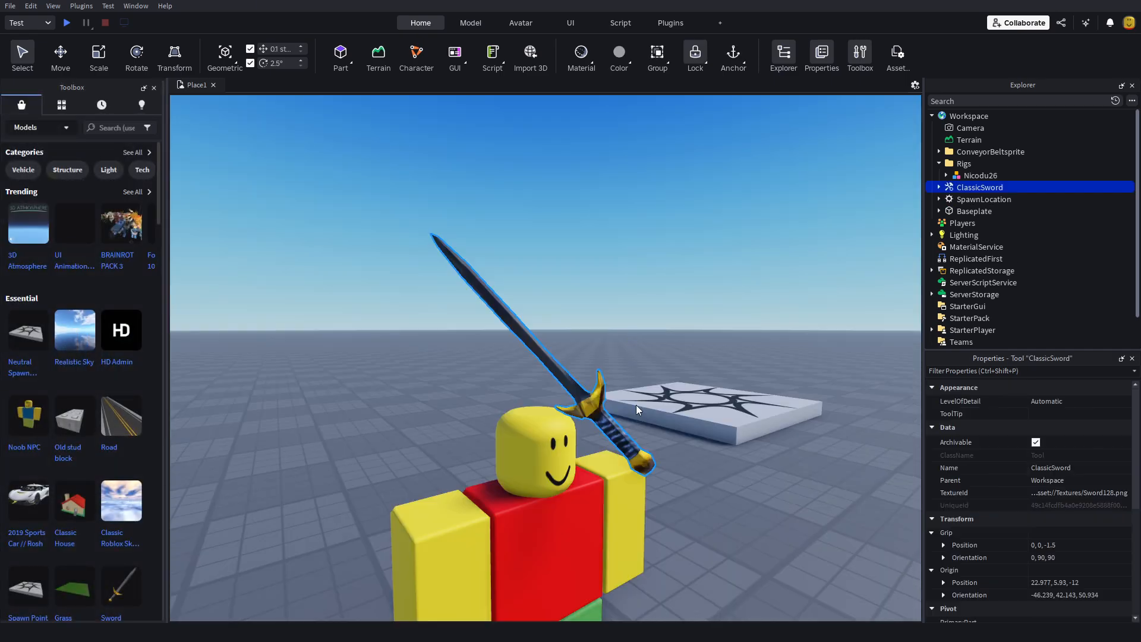
right_drag(754, 523, 753, 523)
drag(583, 423, 525, 463)
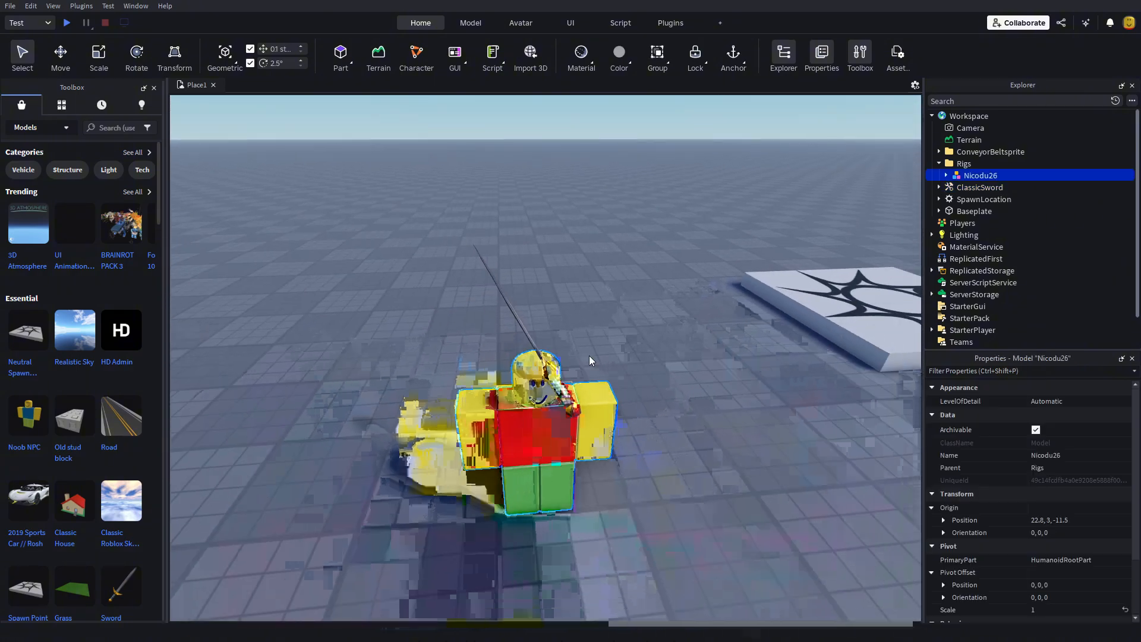
Step: Unlock the Handle part inside the ClassicSword tool
click(979, 190)
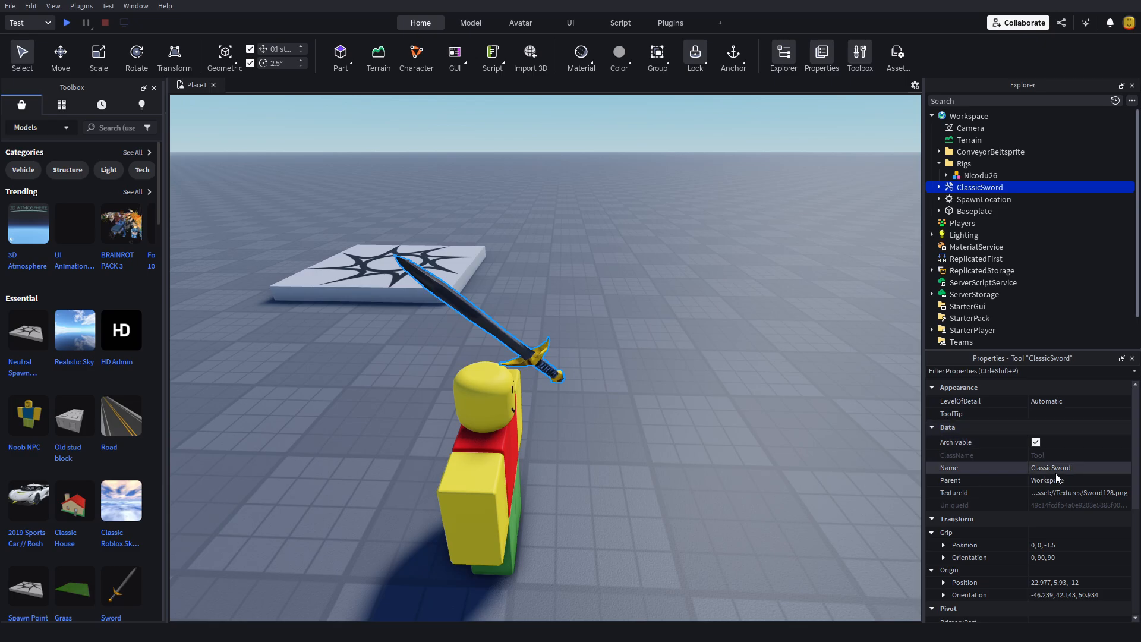
click(939, 187)
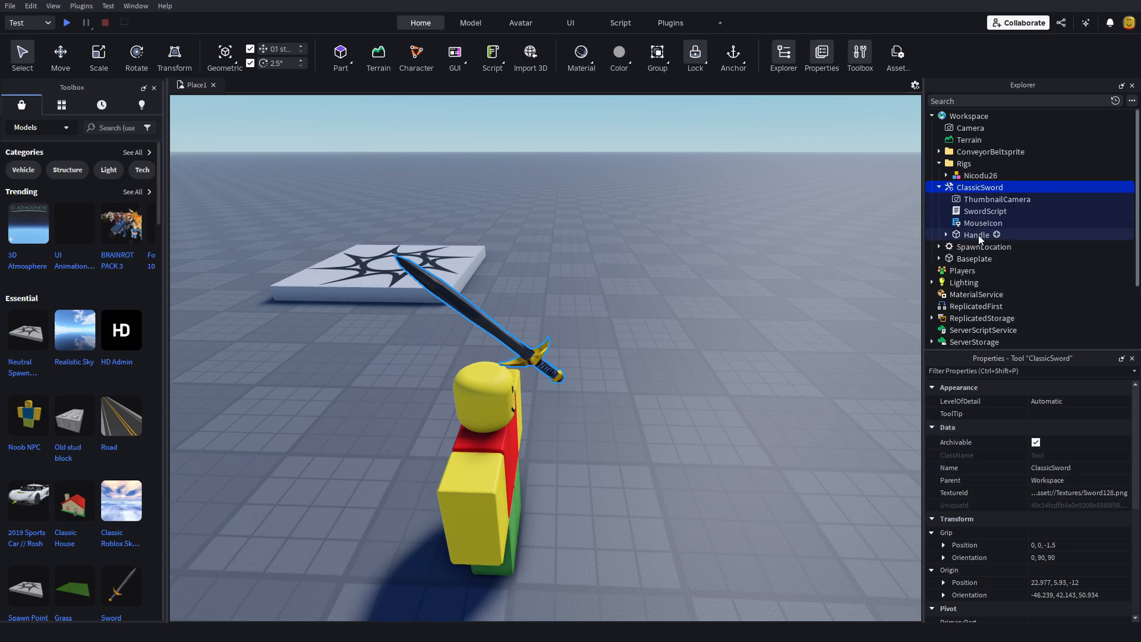
click(976, 235)
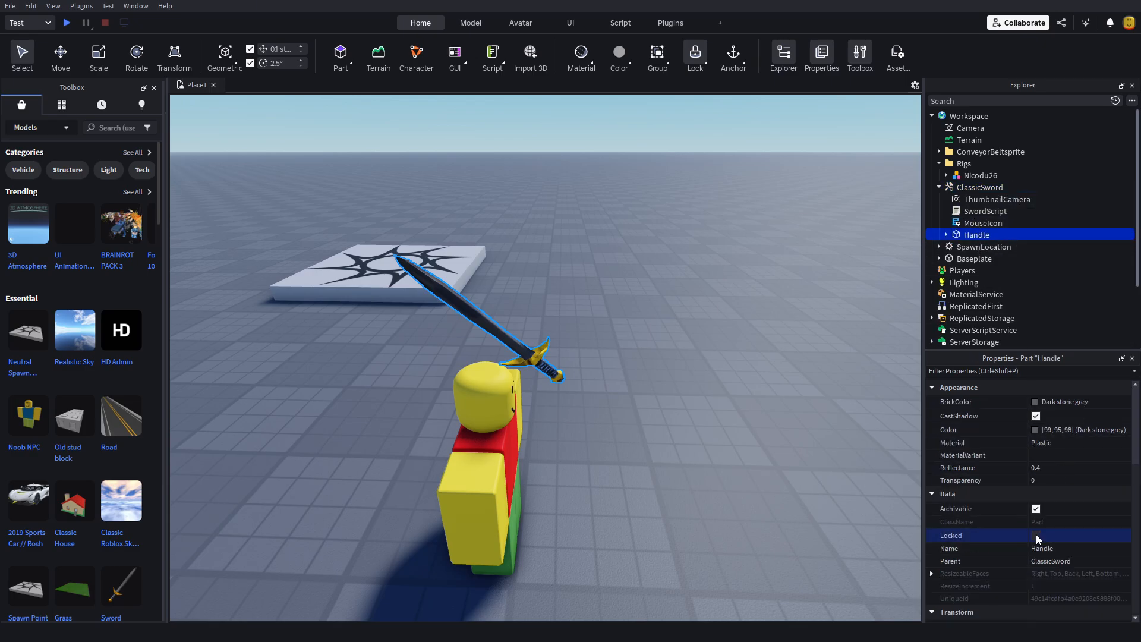
Step: Move the ClassicSword down onto the baseplate so that it stands upright beside the rig
click(537, 364)
scroll(509, 394, up, 5)
scroll(616, 403, down, 4)
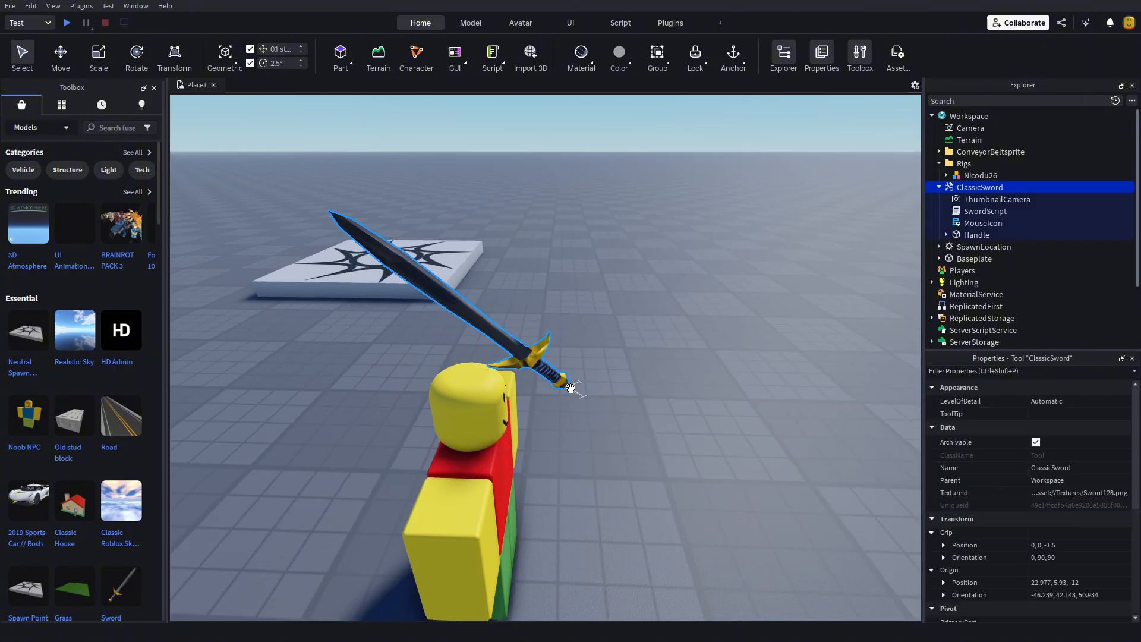
drag(571, 388, 563, 494)
scroll(563, 475, down, 4)
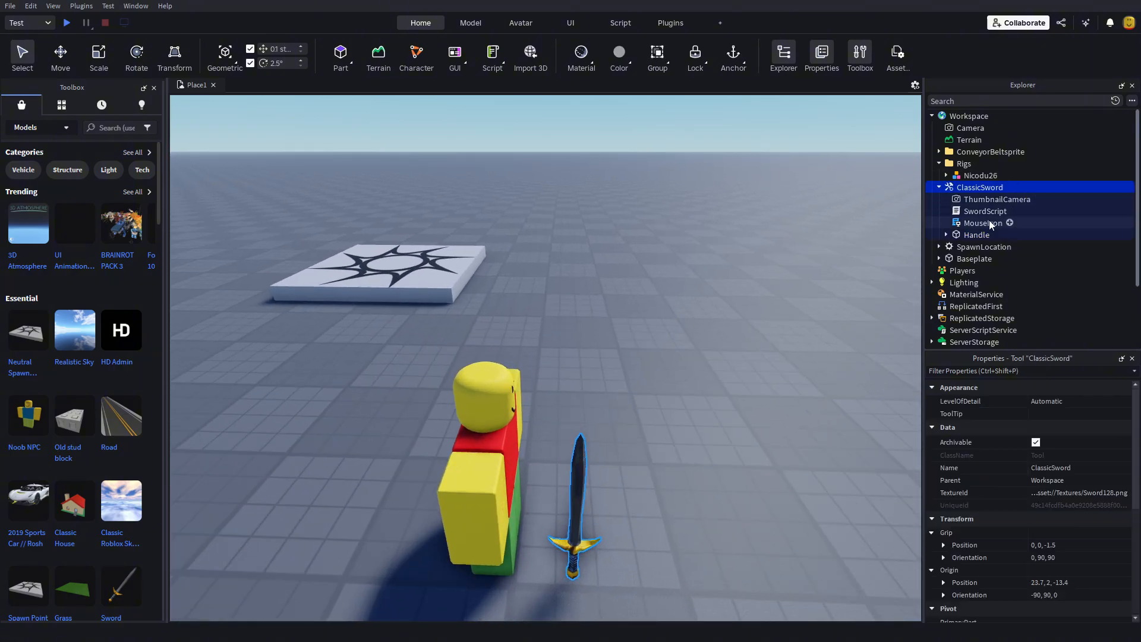
Step: Delete the ThumbnailCamera, SwordScript and MouseIcon objects from the ClassicSword tool
click(980, 222)
ctrl+click(974, 212)
ctrl+click(975, 199)
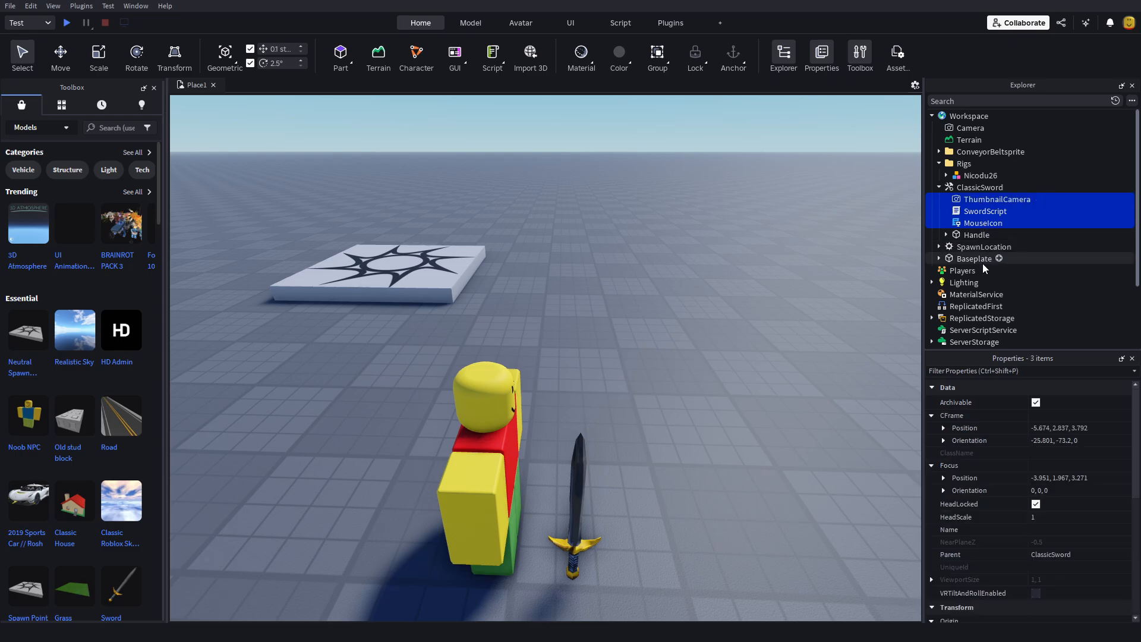
Step: Delete the SwordLunge, SwordSlash and Unsheath sounds, TouchInterest and Weld from the Handle, keeping only its Mesh
click(975, 260)
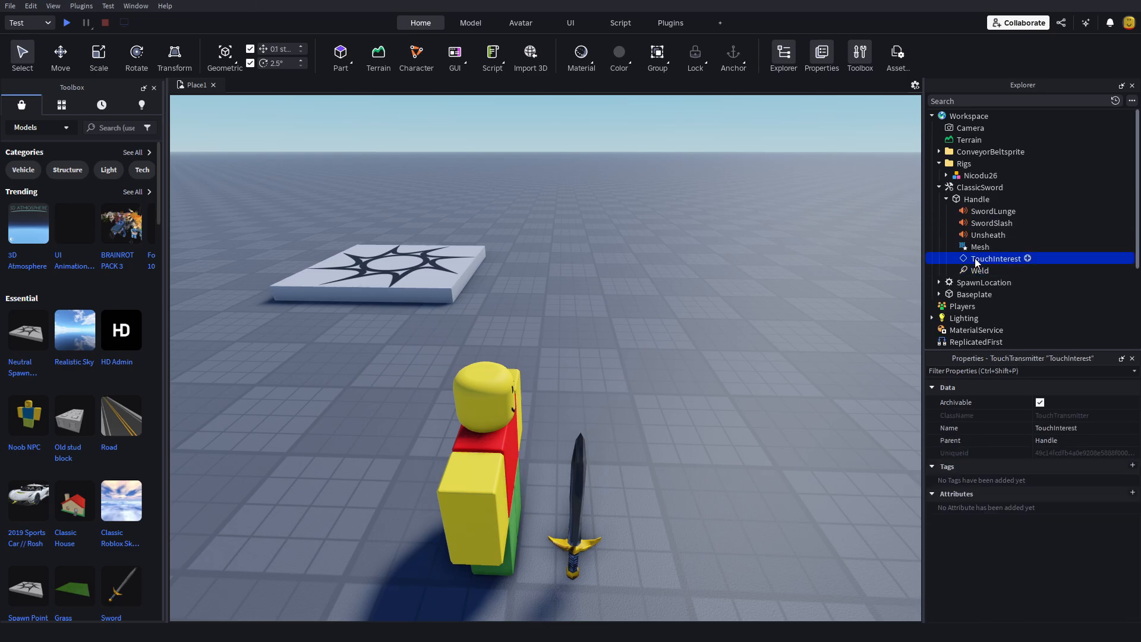
ctrl+click(988, 234)
ctrl+click(991, 223)
ctrl+click(993, 211)
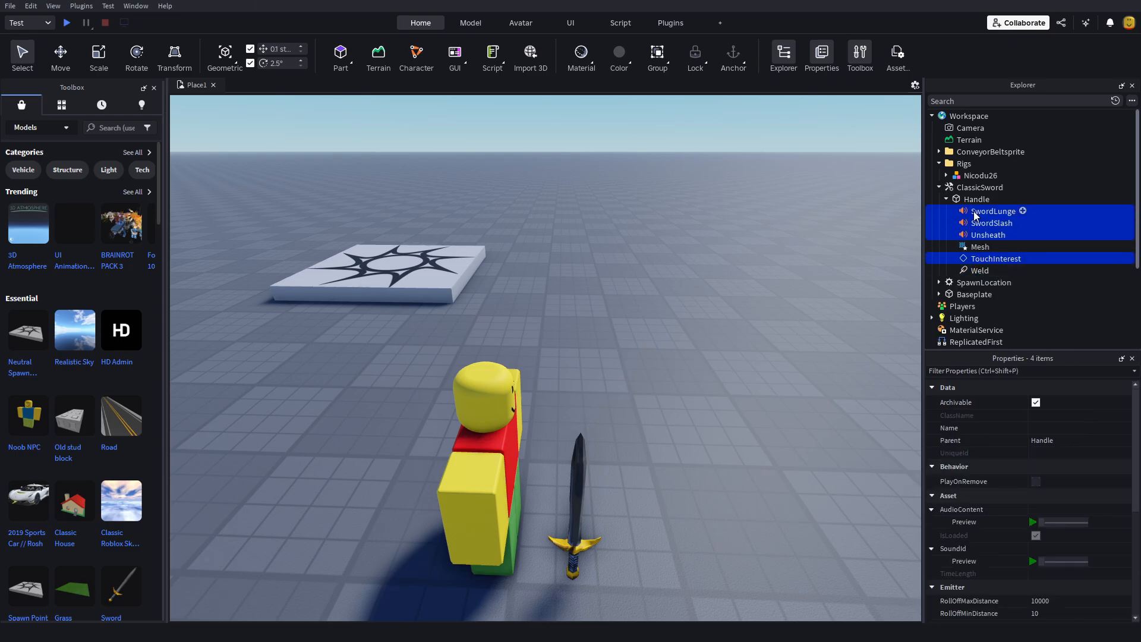
ctrl+click(979, 271)
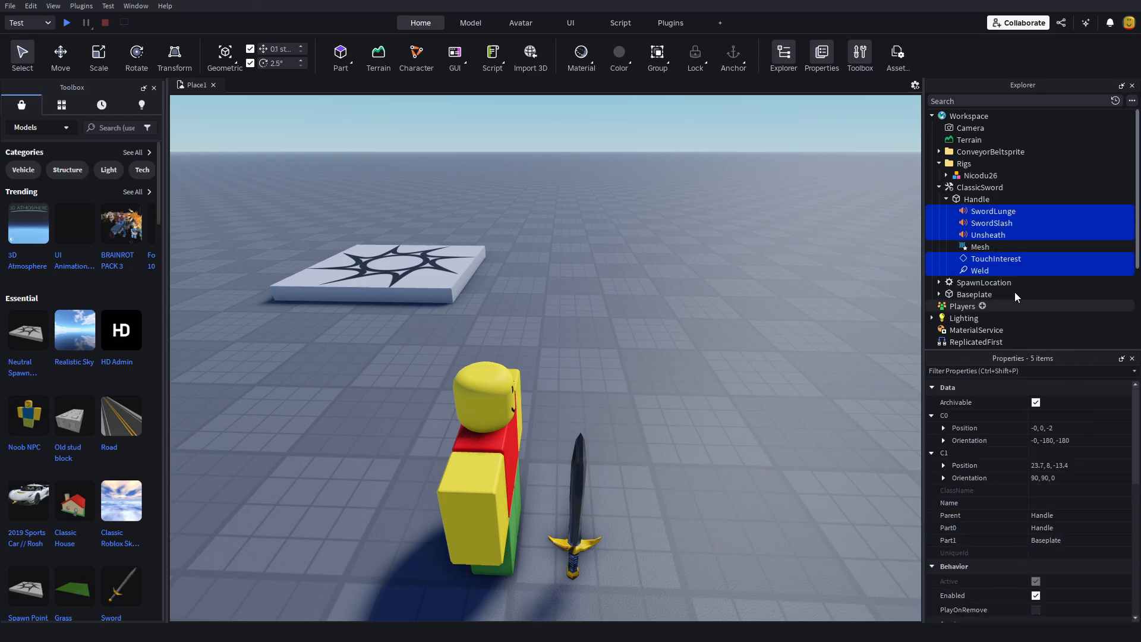
key(Delete)
Step: Rename the Handle part as ClassicSword
double_click(975, 203)
click(975, 201)
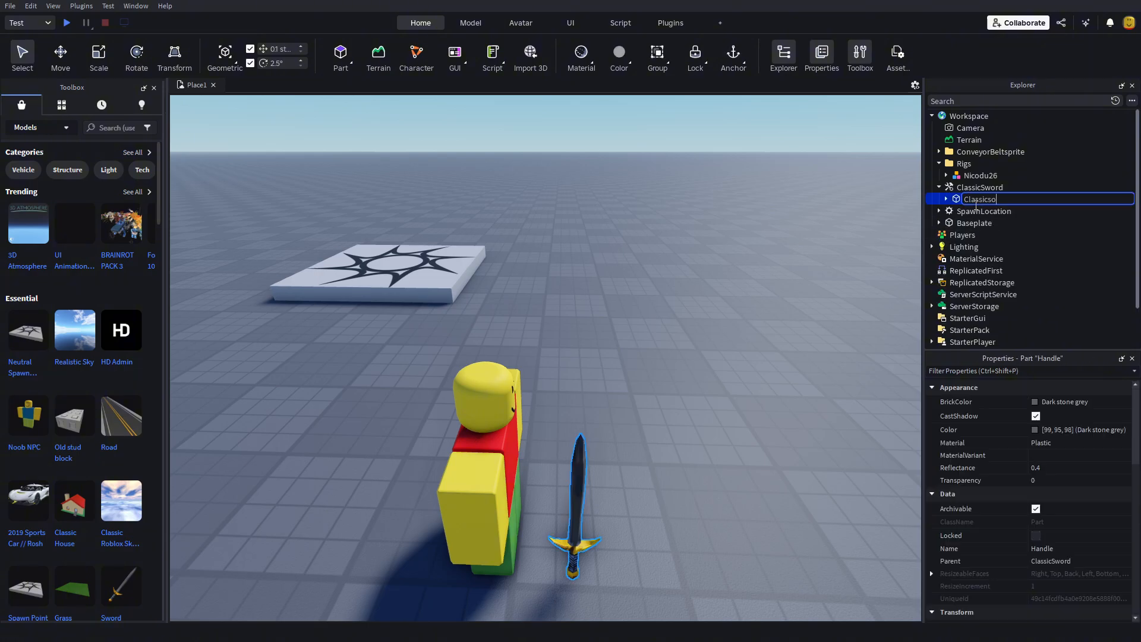
text(ClassicSword)
key(Return)
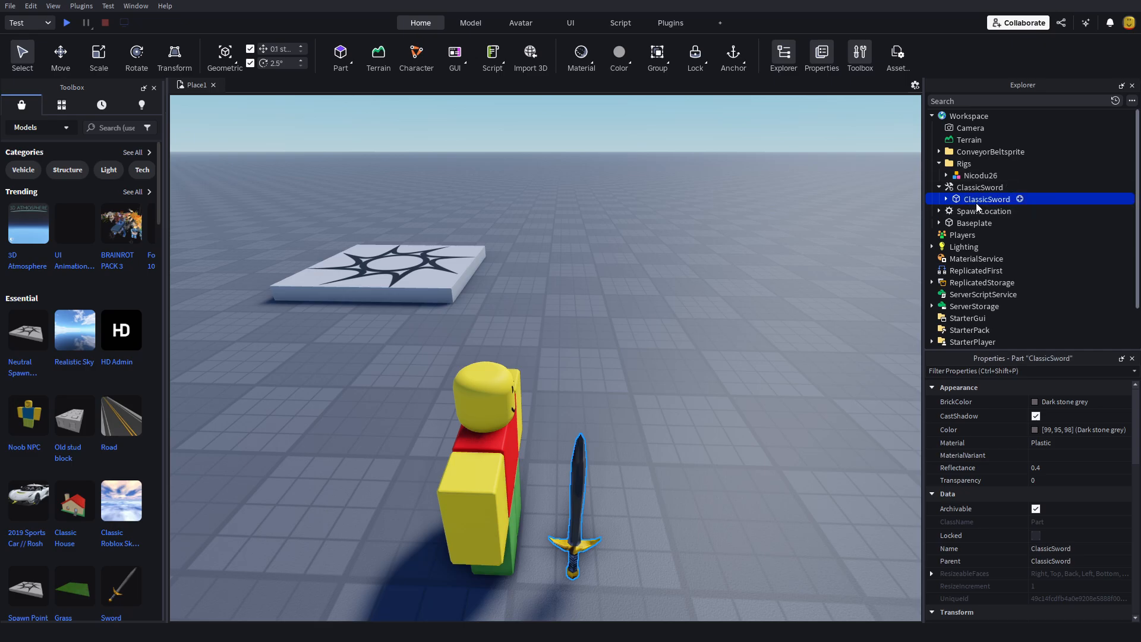
Step: Move the ClassicSword part directly into Workspace, delete the empty ClassicSword tool, and close the Toolbox
drag(976, 207, 962, 119)
click(967, 188)
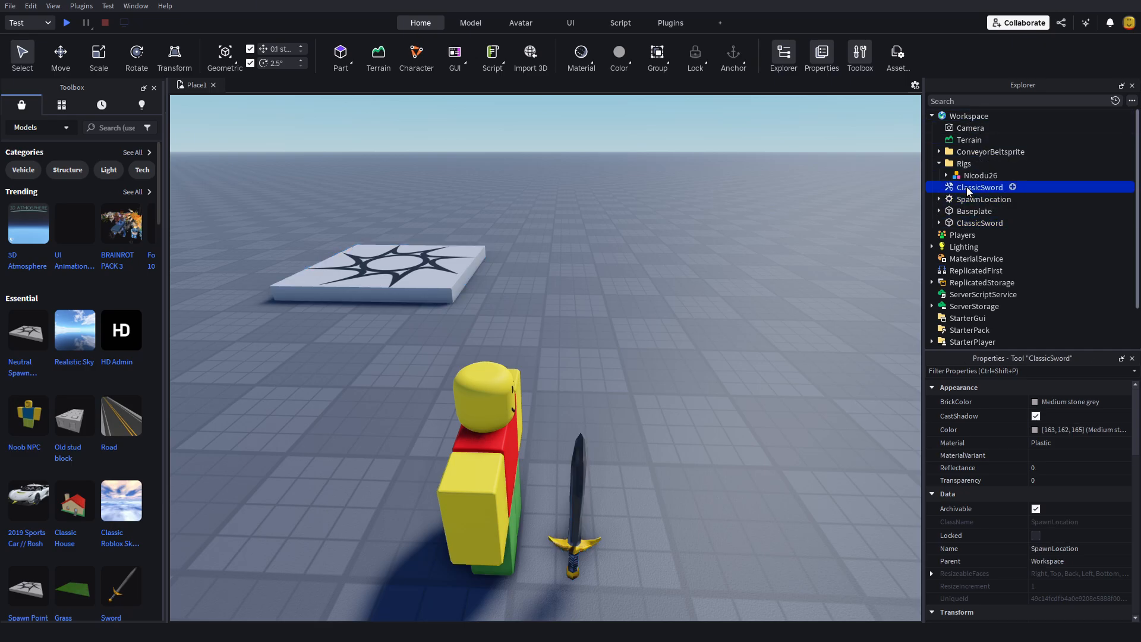
key(Delete)
click(970, 213)
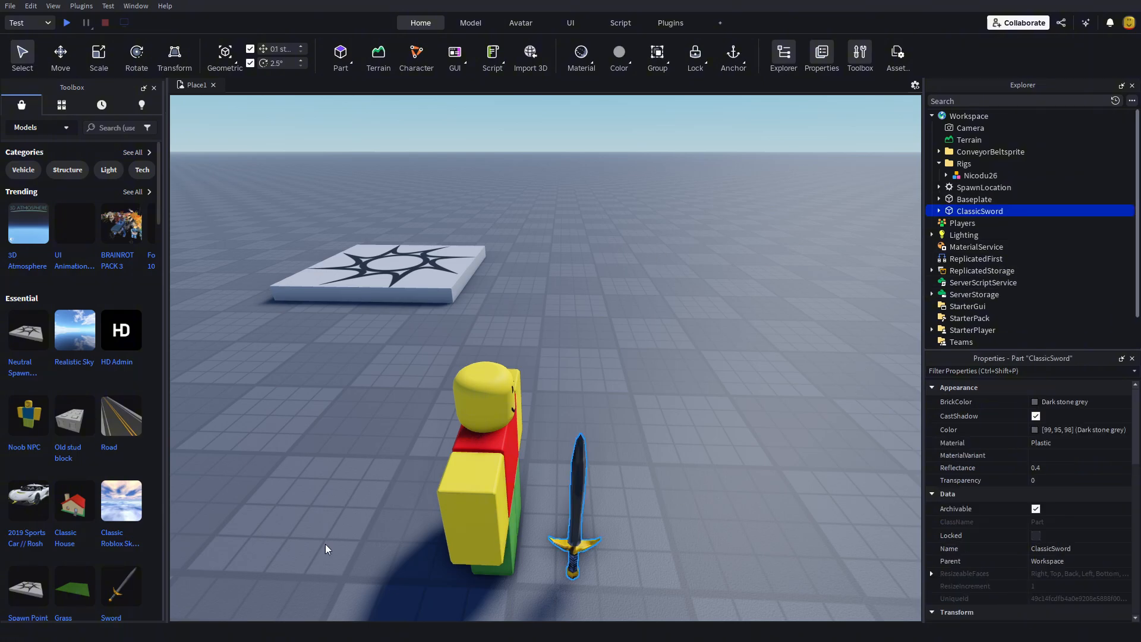
right_drag(761, 468, 759, 461)
click(153, 88)
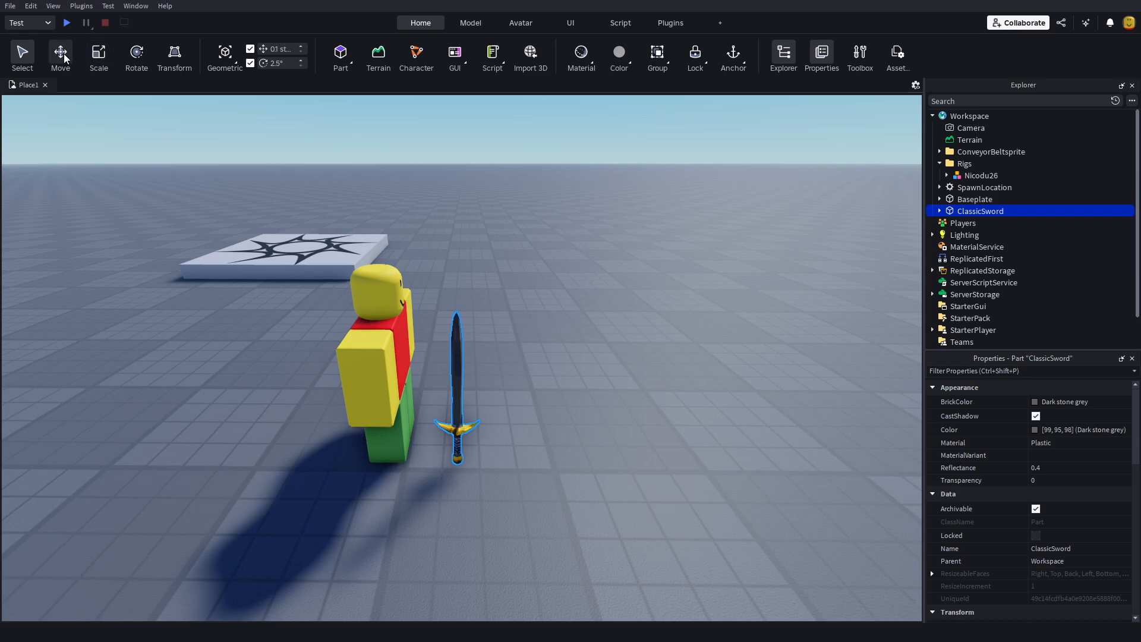
click(136, 61)
key(f)
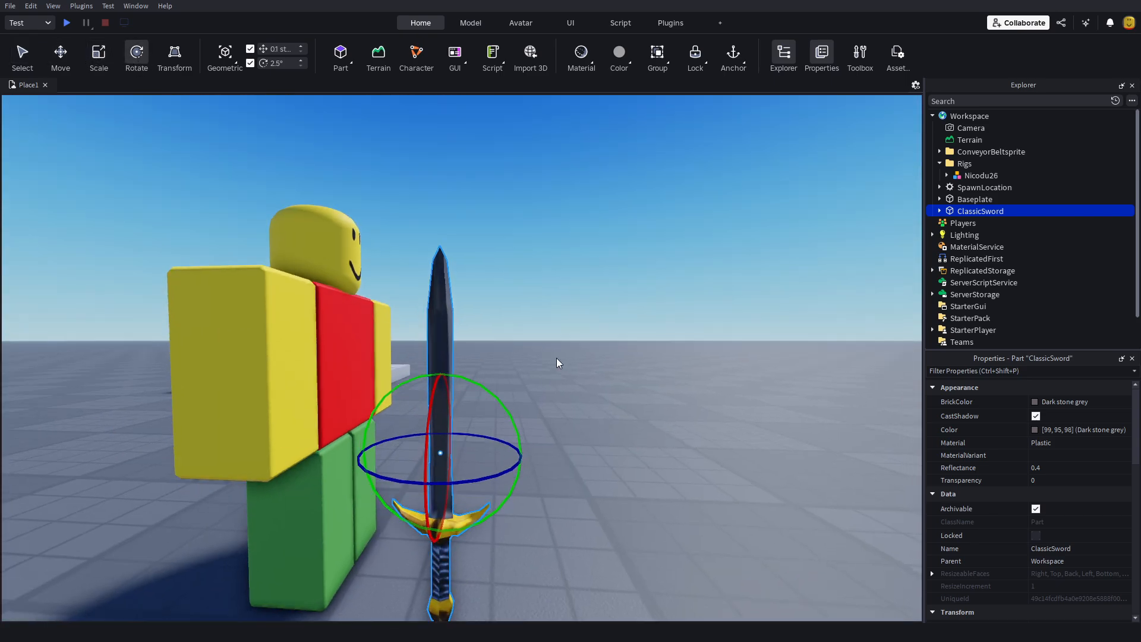
click(614, 558)
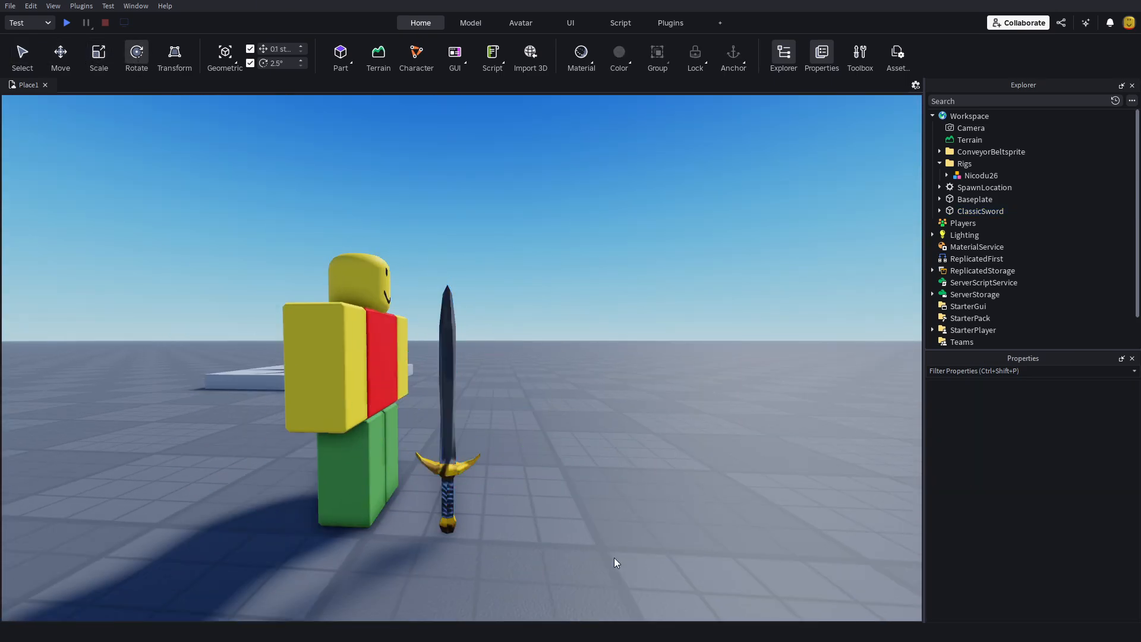
right_drag(376, 417, 376, 412)
click(396, 209)
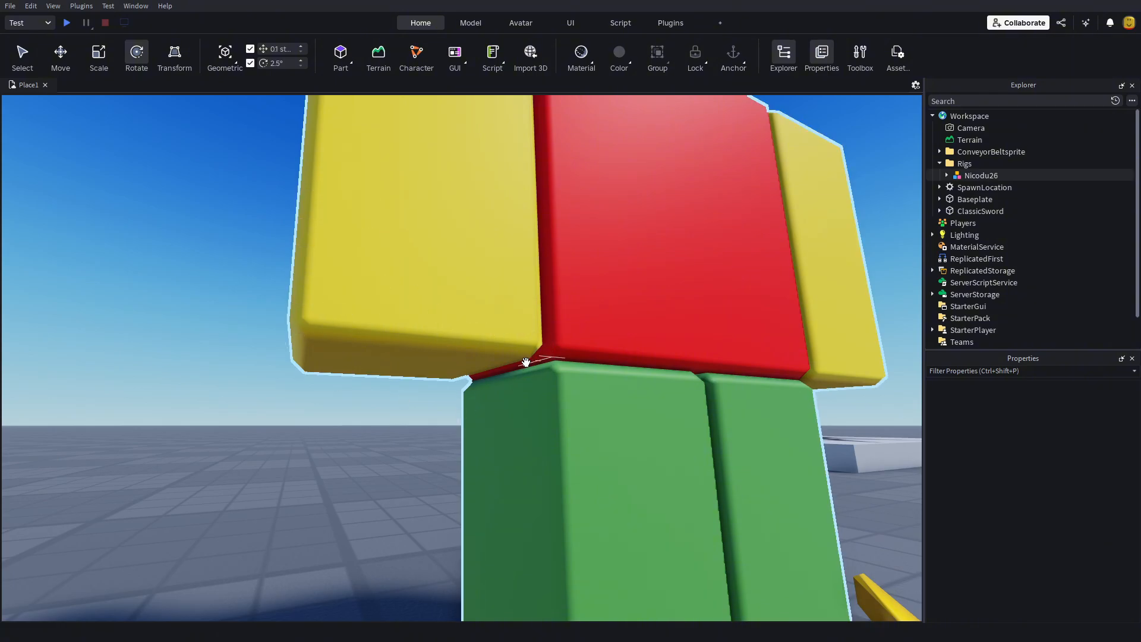
right_drag(526, 361, 529, 375)
scroll(529, 374, down, 5)
Step: Rotate the ClassicSword part 90 degrees with the F3X Building Tools so that its blade points horizontally forward from the rig
click(671, 23)
click(169, 51)
scroll(283, 206, down, 3)
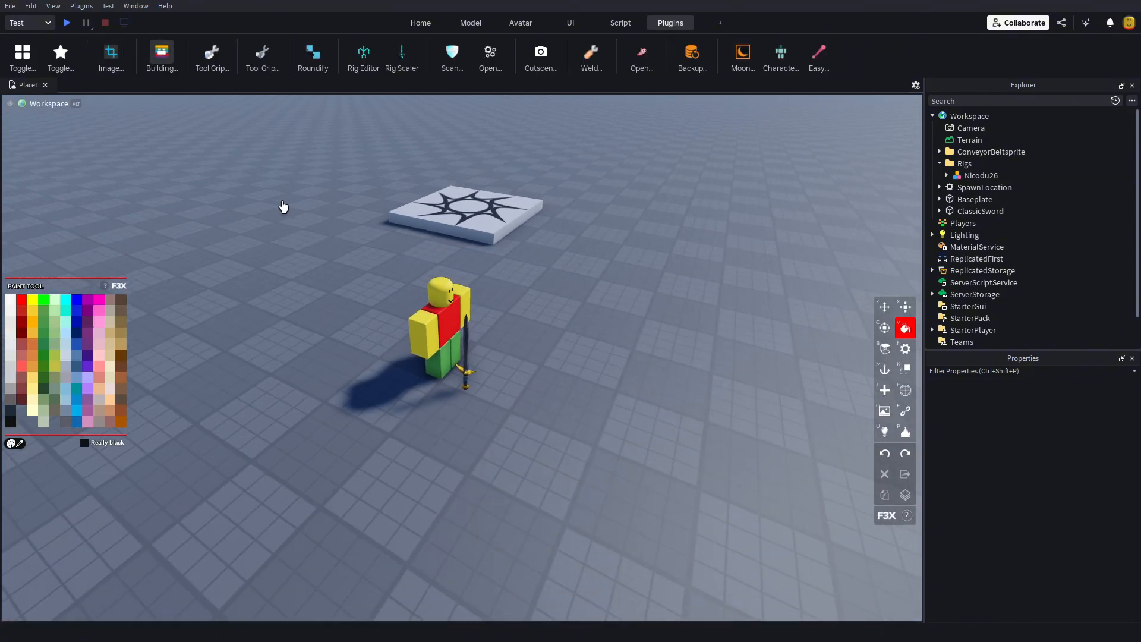
scroll(466, 265, up, 8)
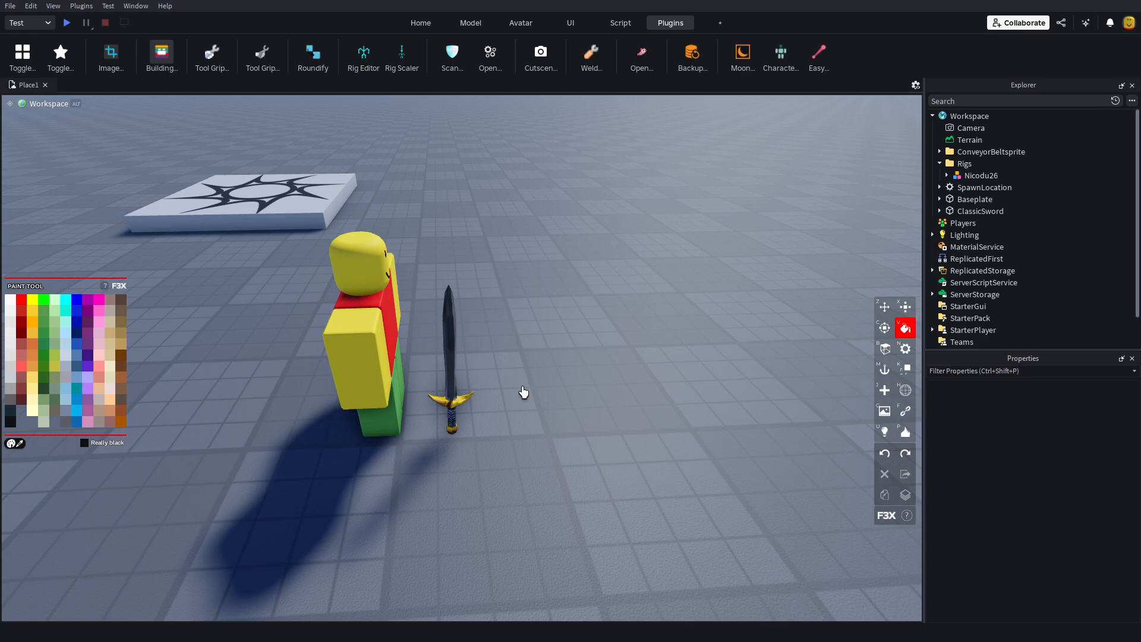
click(443, 289)
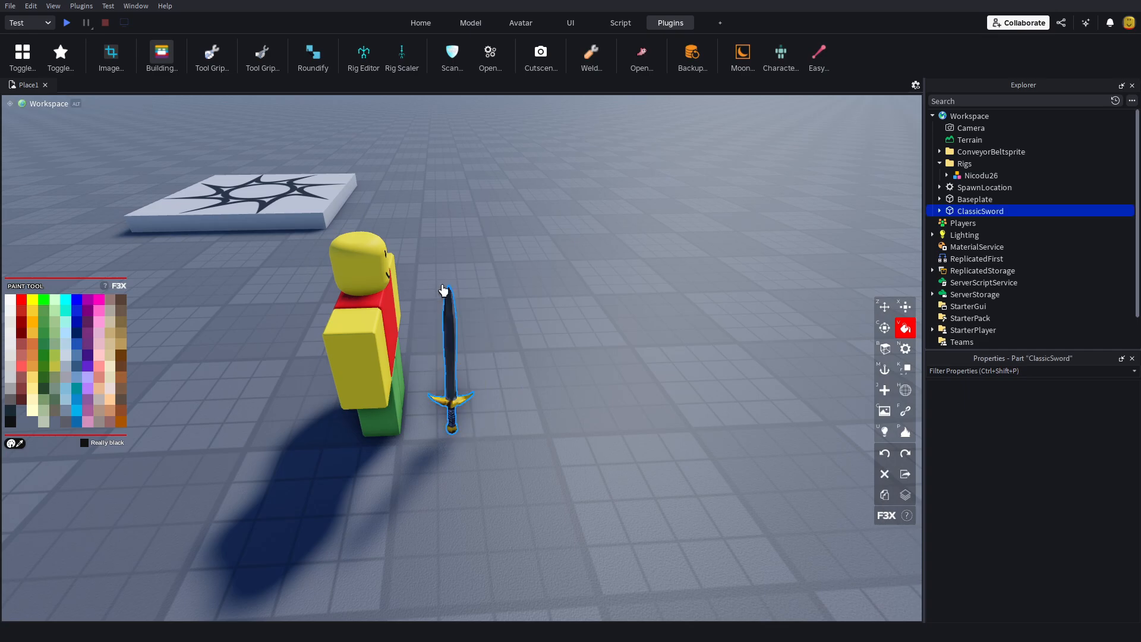
key(c)
scroll(645, 367, up, 6)
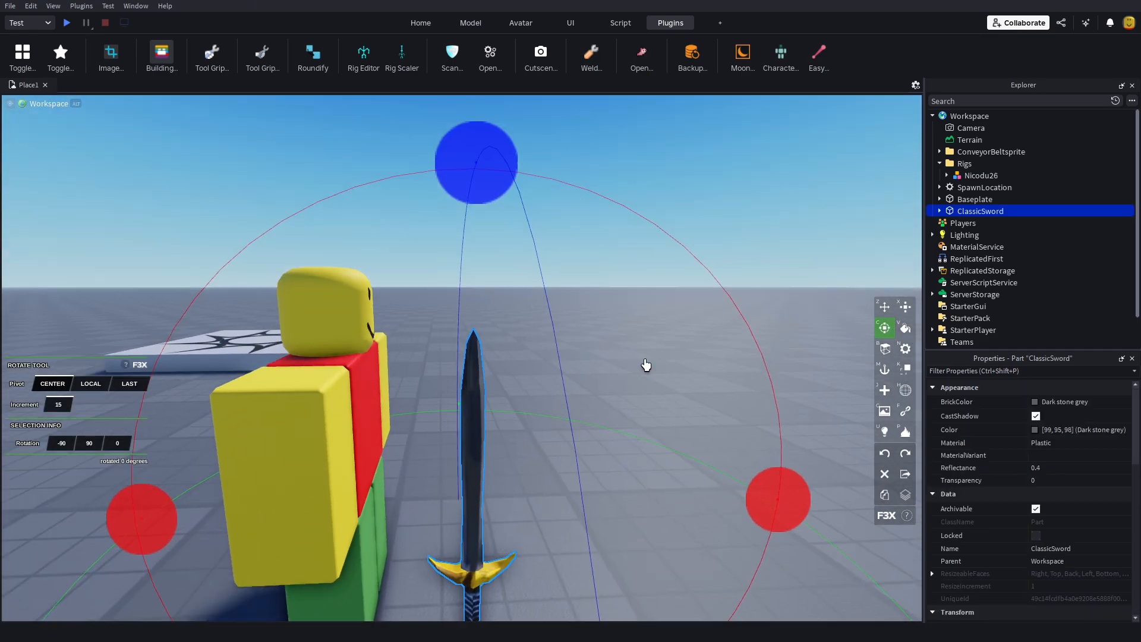
scroll(543, 359, down, 5)
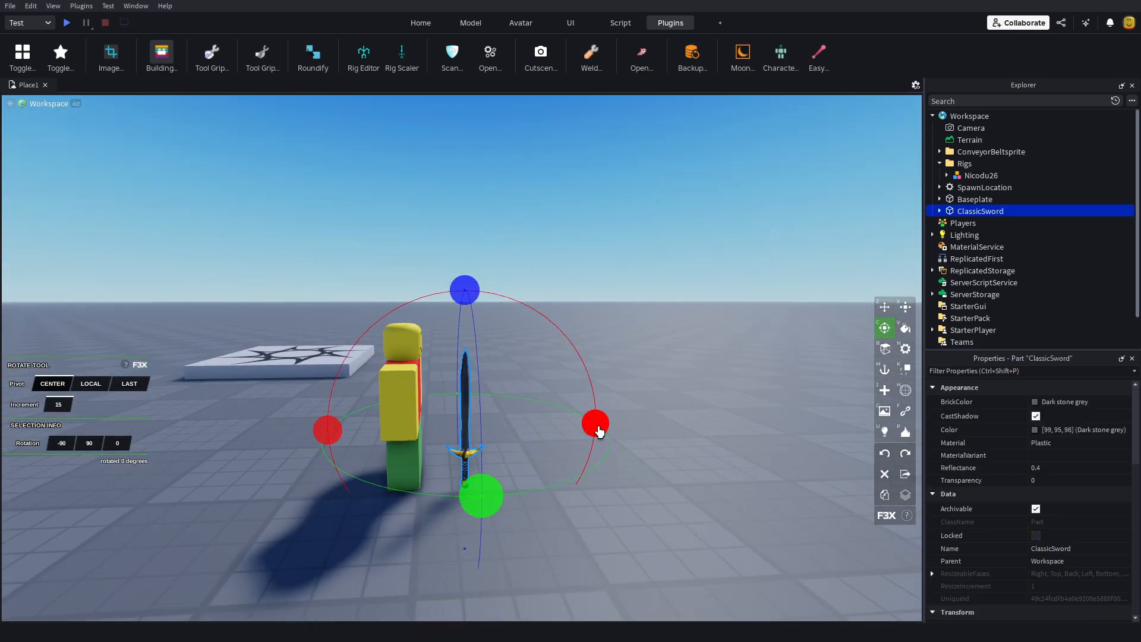
drag(599, 432, 580, 490)
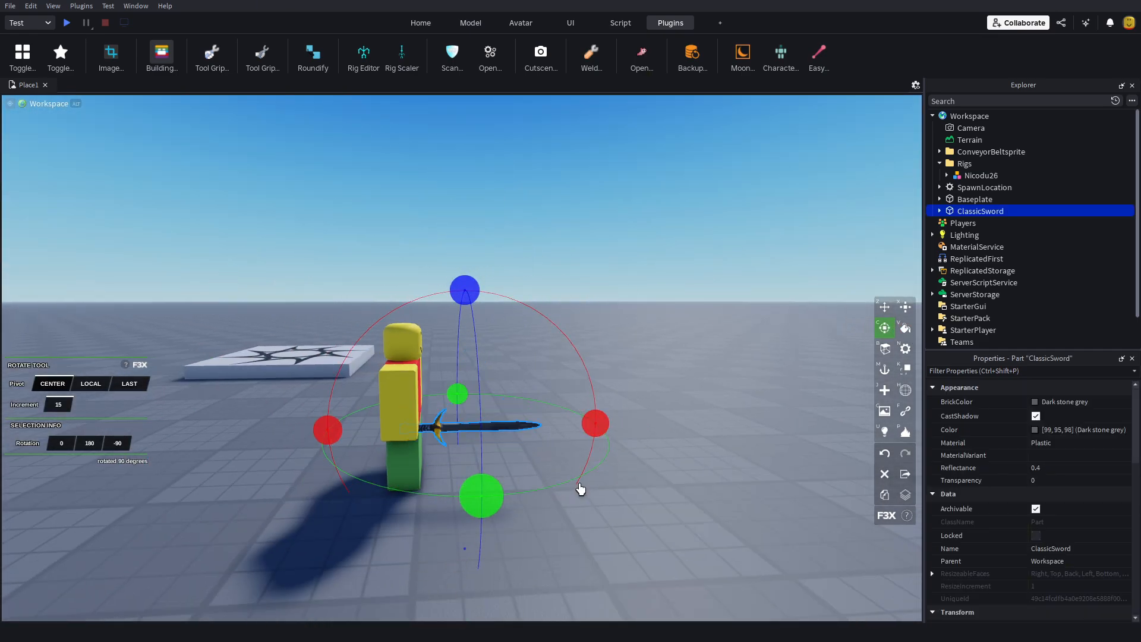
Step: Move the ClassicSword in 0.5-stud increments along the global axes toward the front of the rig's right arm
key(z)
scroll(773, 386, up, 4)
right_drag(772, 386, 753, 289)
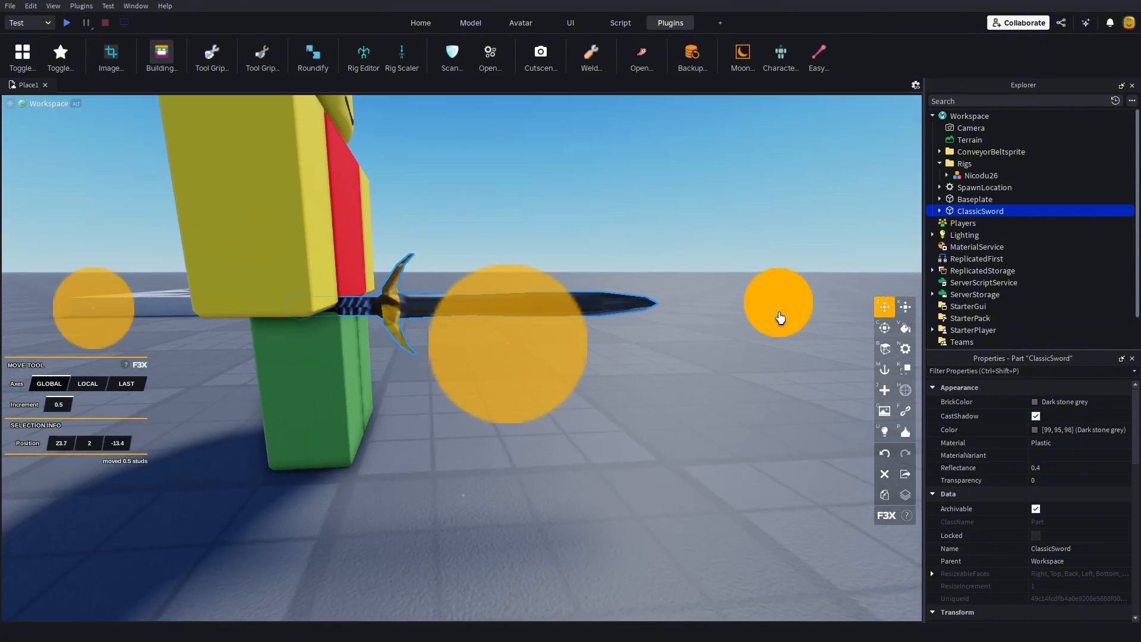
drag(778, 316, 743, 321)
right_drag(743, 321, 691, 407)
scroll(690, 407, up, 4)
scroll(690, 407, down, 4)
drag(382, 349, 323, 344)
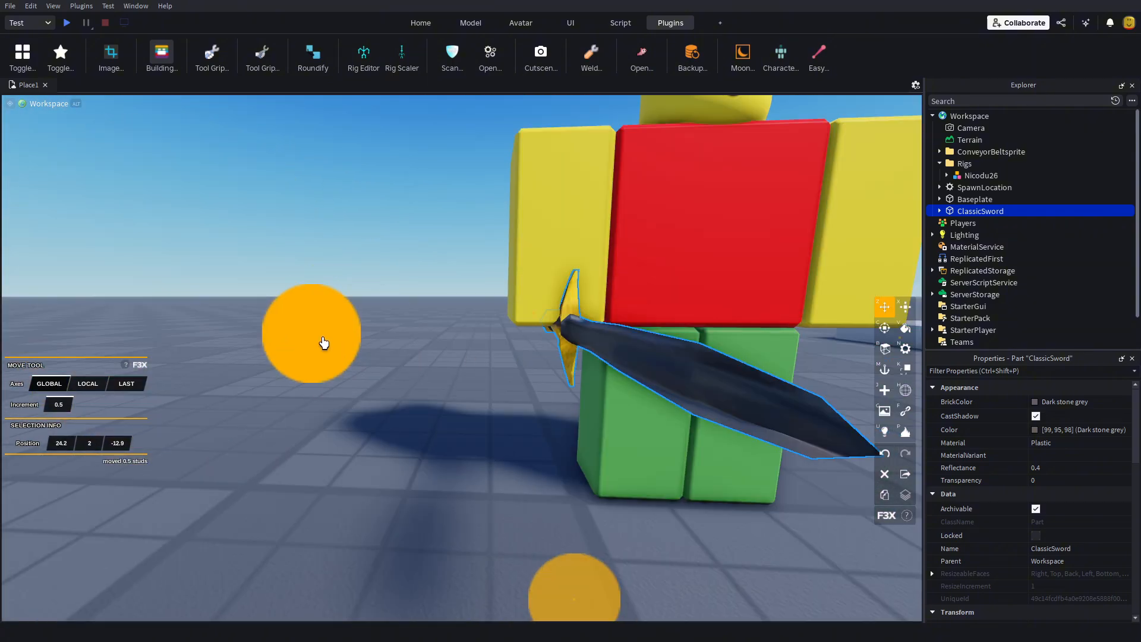
Step: Move the ClassicSword 2.5 studs forward, away from the rig
scroll(453, 471, up, 4)
right_drag(453, 471, 454, 471)
scroll(454, 471, down, 3)
right_drag(550, 365, 725, 434)
drag(543, 265, 664, 252)
right_drag(560, 310, 415, 318)
scroll(414, 286, up, 3)
scroll(416, 319, down, 4)
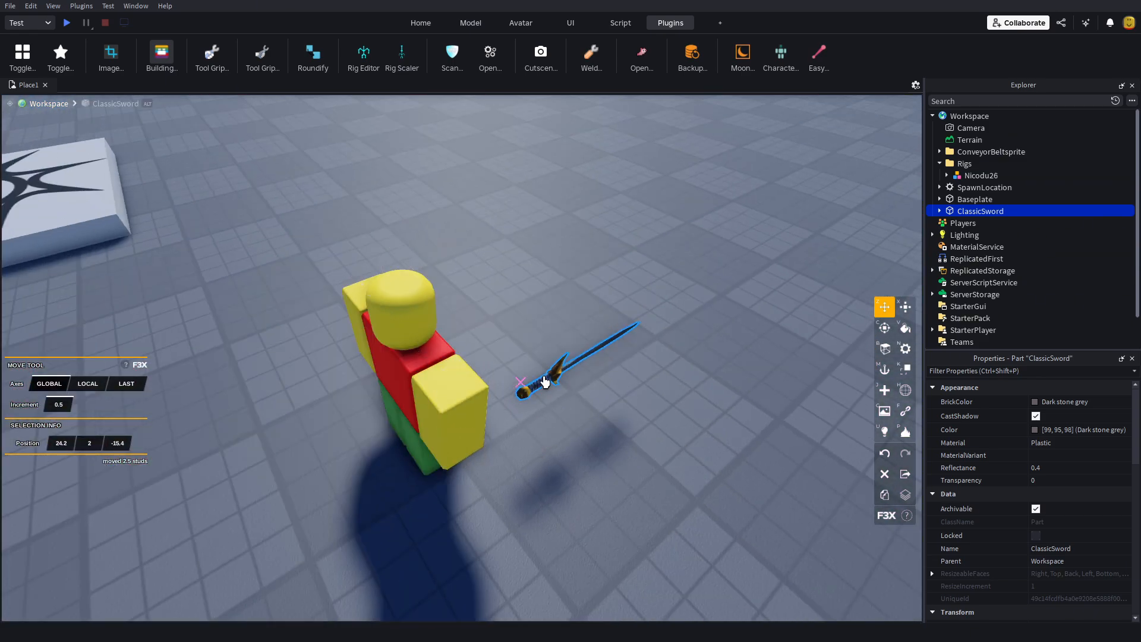
Step: Move the ClassicSword freely back in front of the rig's right arm, to position 24.3, 1.5, -14
scroll(545, 382, up, 4)
right_drag(545, 382, 567, 373)
scroll(563, 382, down, 3)
scroll(566, 373, up, 4)
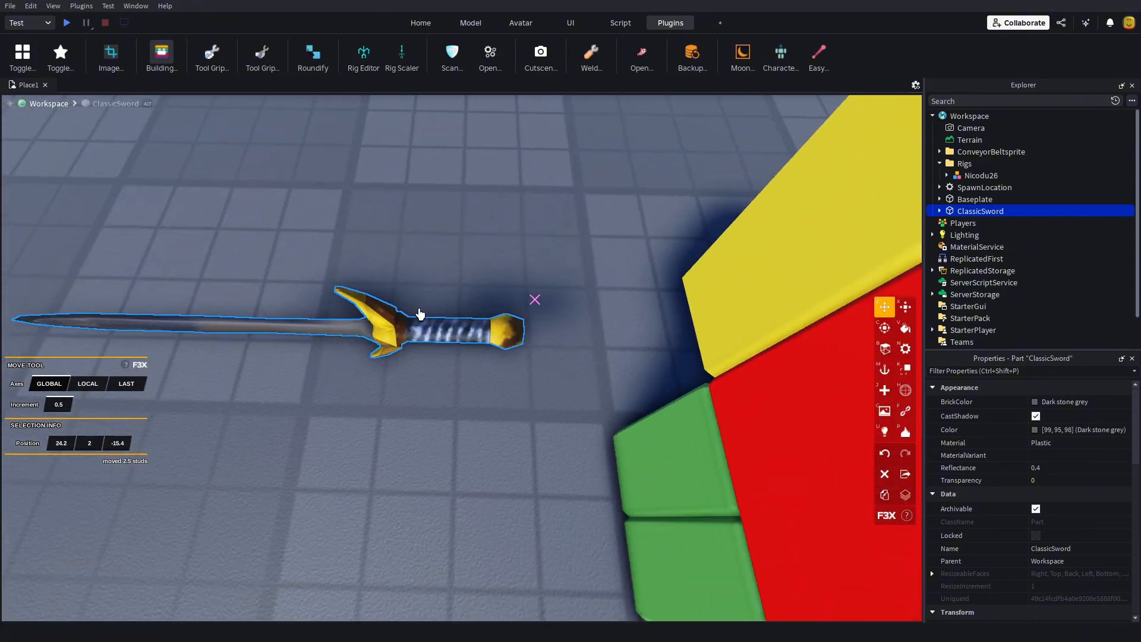
drag(453, 324, 489, 341)
right_drag(454, 328, 489, 341)
drag(488, 341, 492, 340)
right_drag(489, 341, 492, 340)
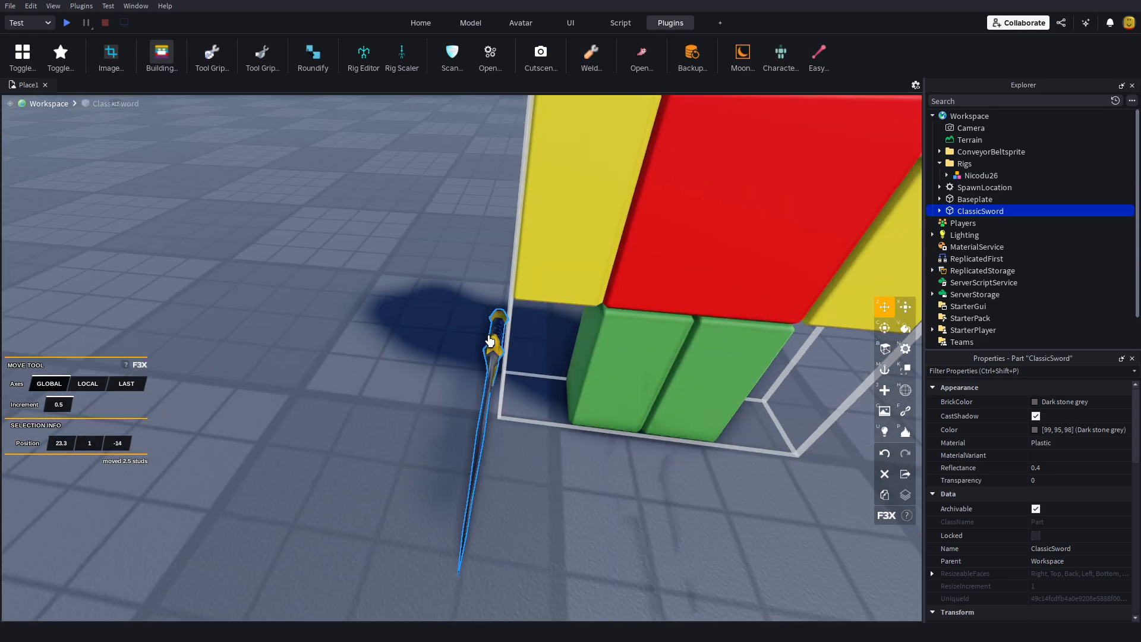
drag(491, 340, 471, 330)
right_drag(491, 340, 471, 330)
mouse_move(466, 326)
mouse_down()
mouse_move(468, 288)
mouse_move(466, 319)
mouse_up()
scroll(521, 352, up, 3)
right_drag(521, 352, 520, 352)
scroll(520, 353, down, 3)
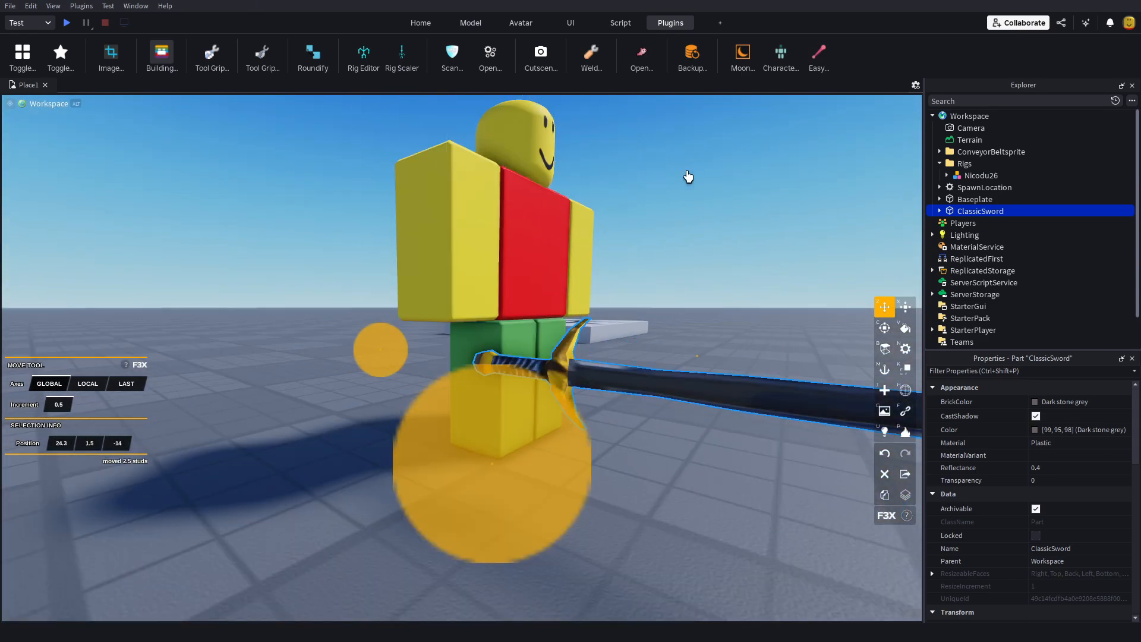
Step: Raise the ClassicSword 0.5 studs and slide it back into the rig's right hand, at position 24.3, 2, -13
right_drag(688, 177, 688, 177)
scroll(688, 176, down, 3)
drag(563, 220, 587, 201)
right_drag(603, 209, 604, 208)
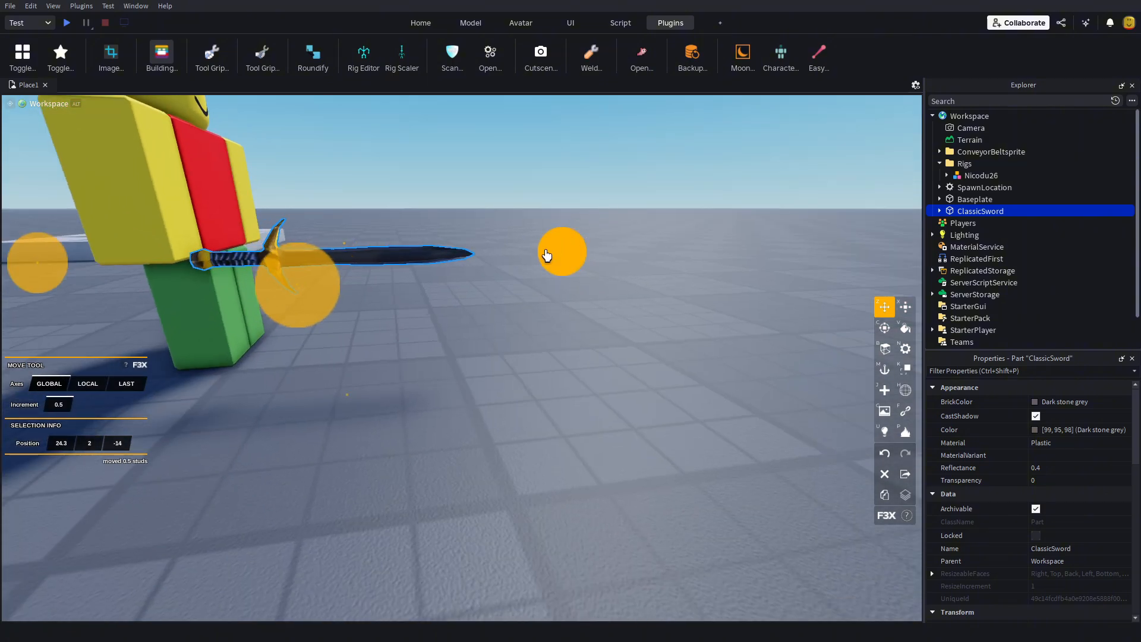
drag(547, 256, 540, 402)
drag(522, 255, 507, 255)
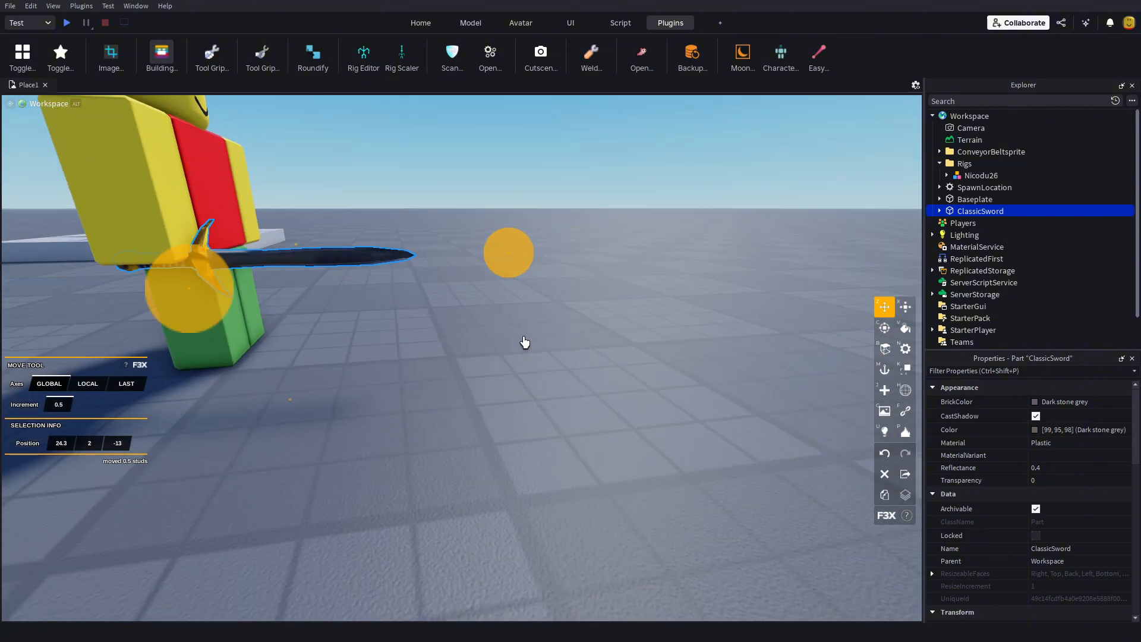
Step: Set the move increment to 0.01 and raise the ClassicSword to a height of 2.1 so its grip sits in the hand
right_drag(524, 341, 516, 349)
scroll(519, 353, up, 4)
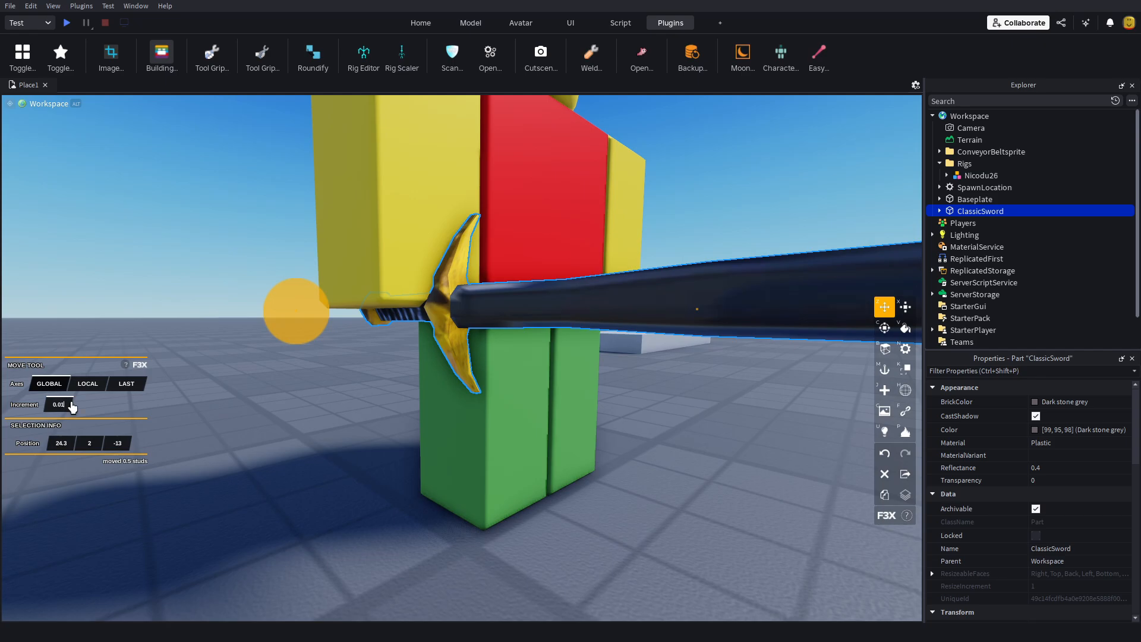
scroll(361, 469, down, 4)
right_drag(361, 469, 360, 474)
drag(461, 427, 456, 423)
scroll(452, 461, up, 3)
right_drag(453, 470, 454, 470)
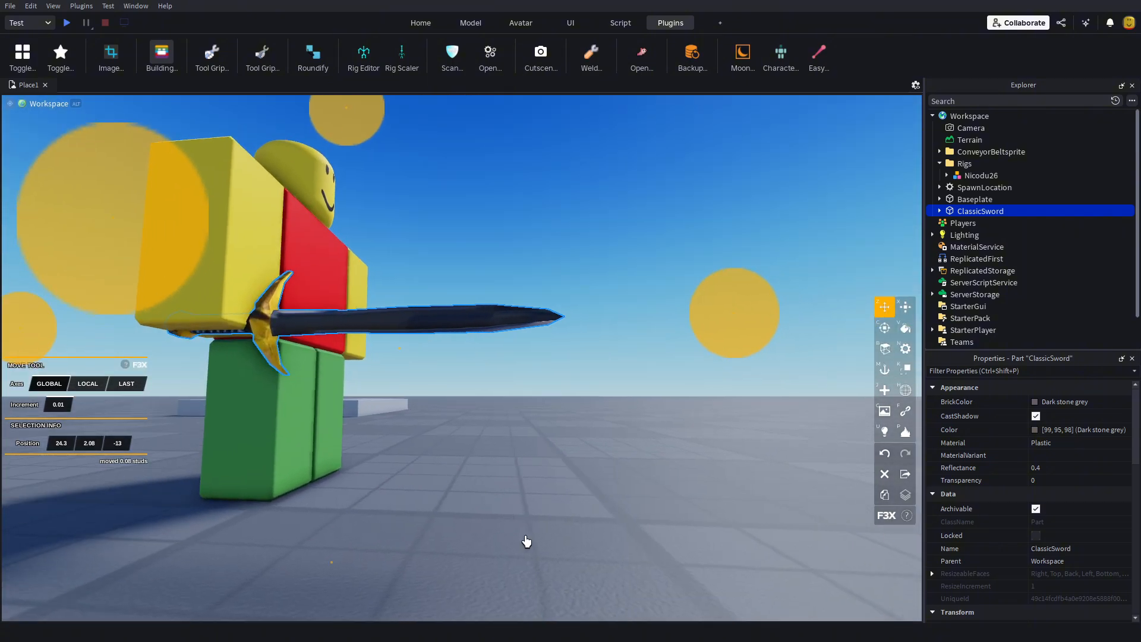
drag(327, 562, 329, 562)
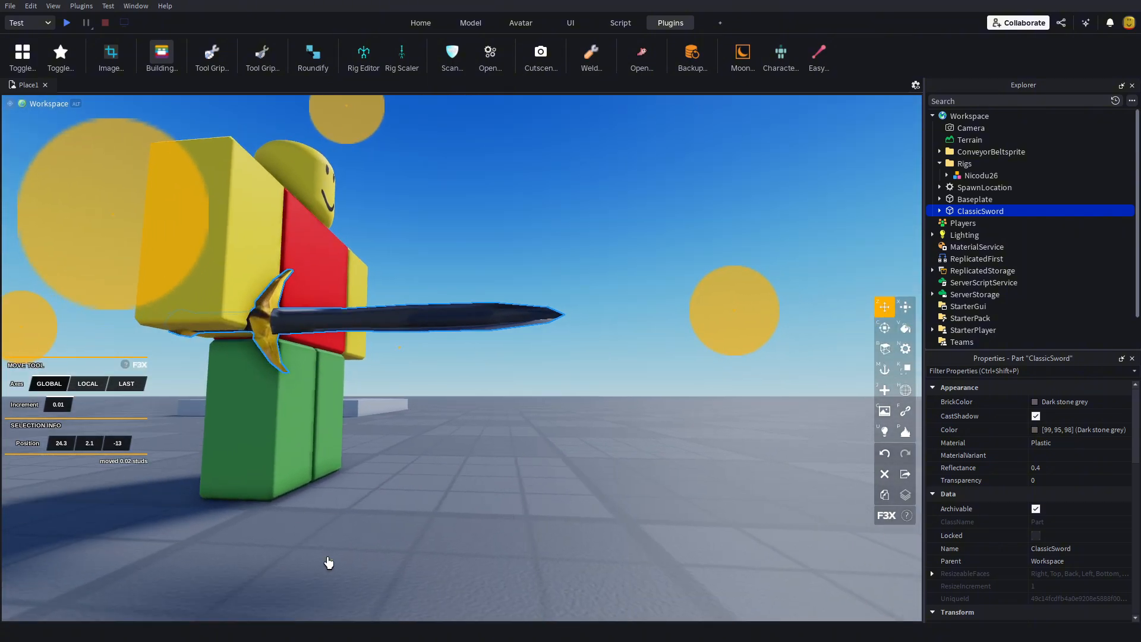
click(494, 588)
right_drag(421, 415, 420, 416)
right_drag(550, 387, 550, 386)
scroll(550, 386, down, 2)
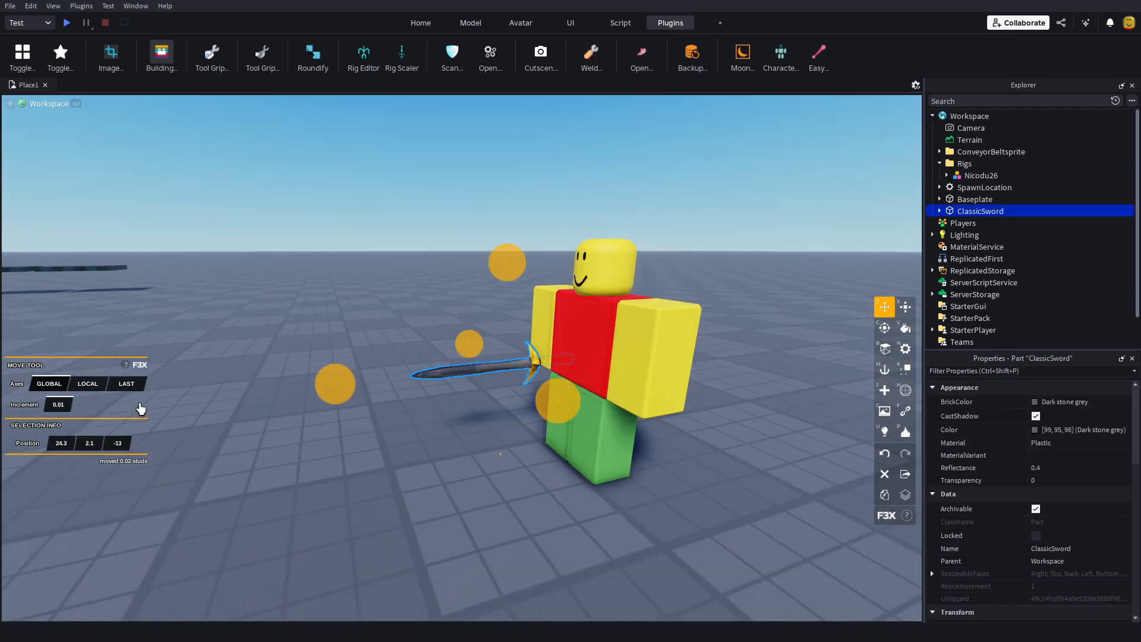
Step: Weld the ClassicSword in place to the rig's Right Arm with Easy Weld, with Animatable turned off
right_drag(369, 397, 369, 397)
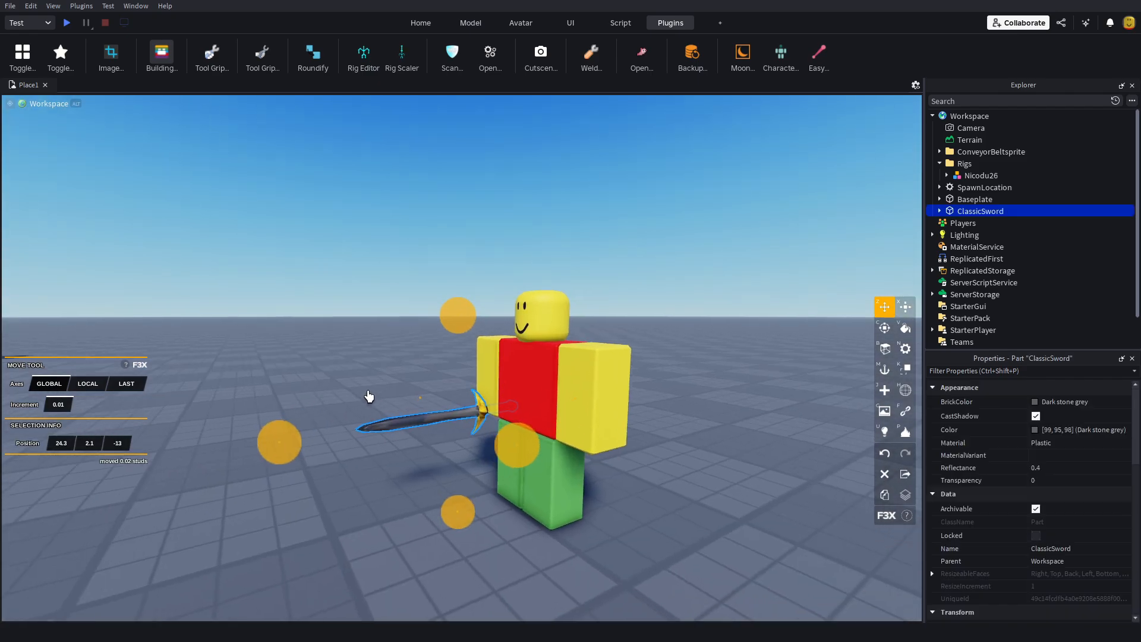
scroll(570, 378, up, 1)
scroll(820, 273, down, 2)
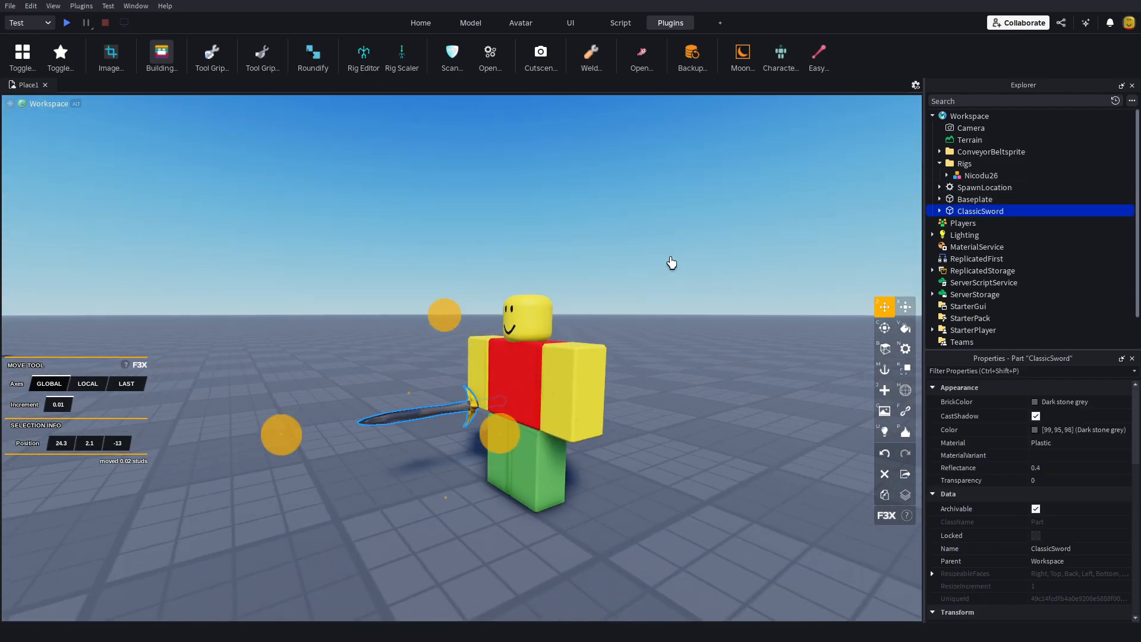
click(820, 53)
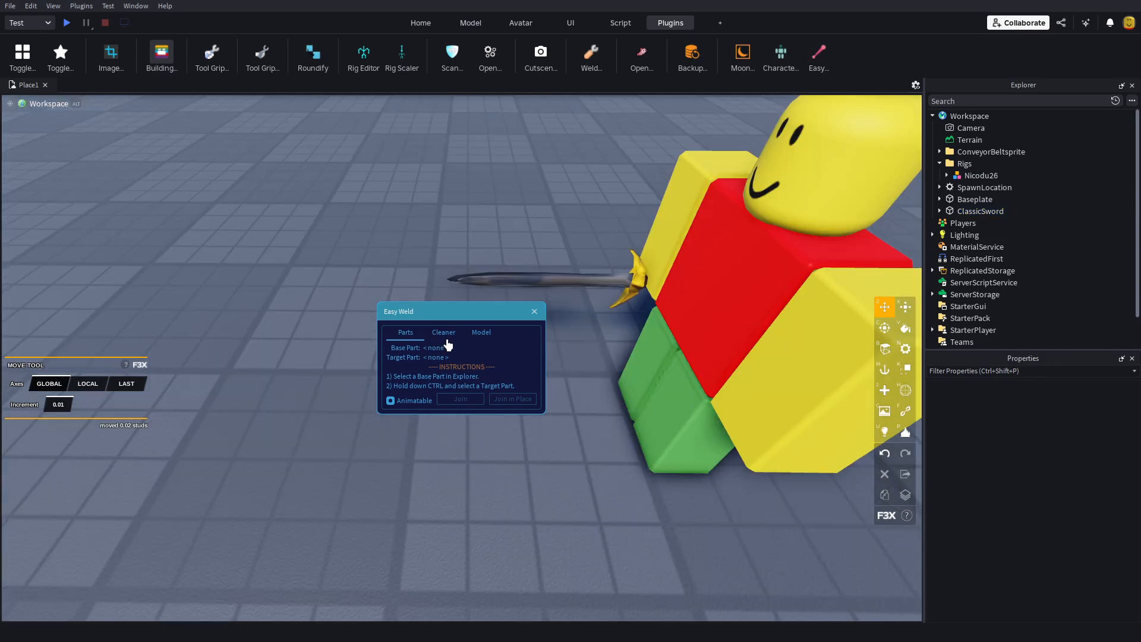
double_click(964, 176)
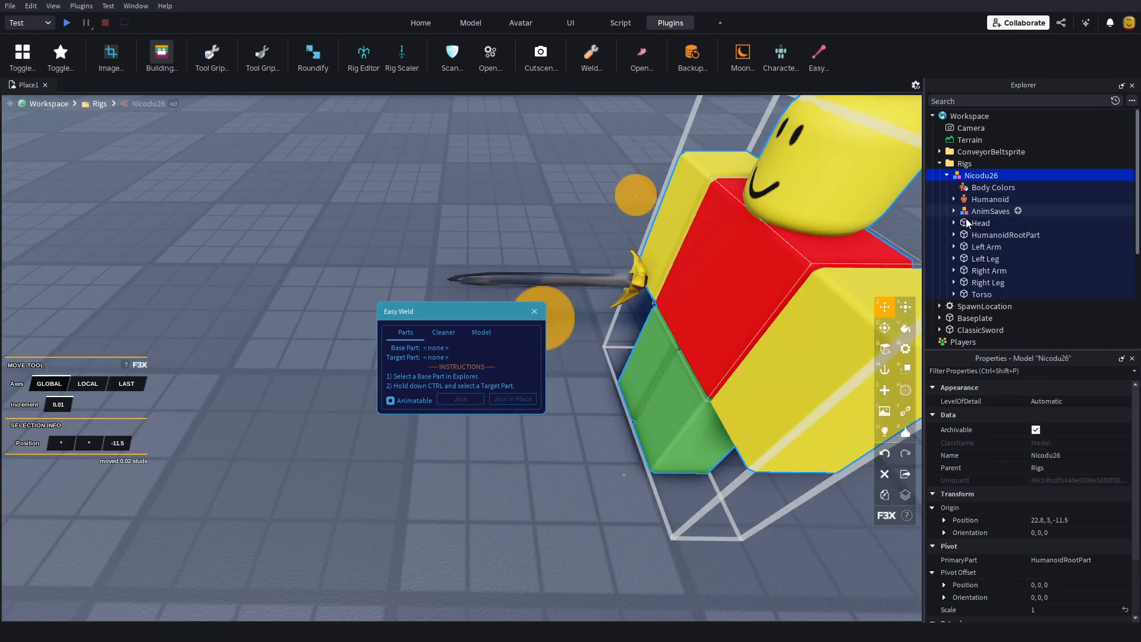
click(973, 260)
click(981, 246)
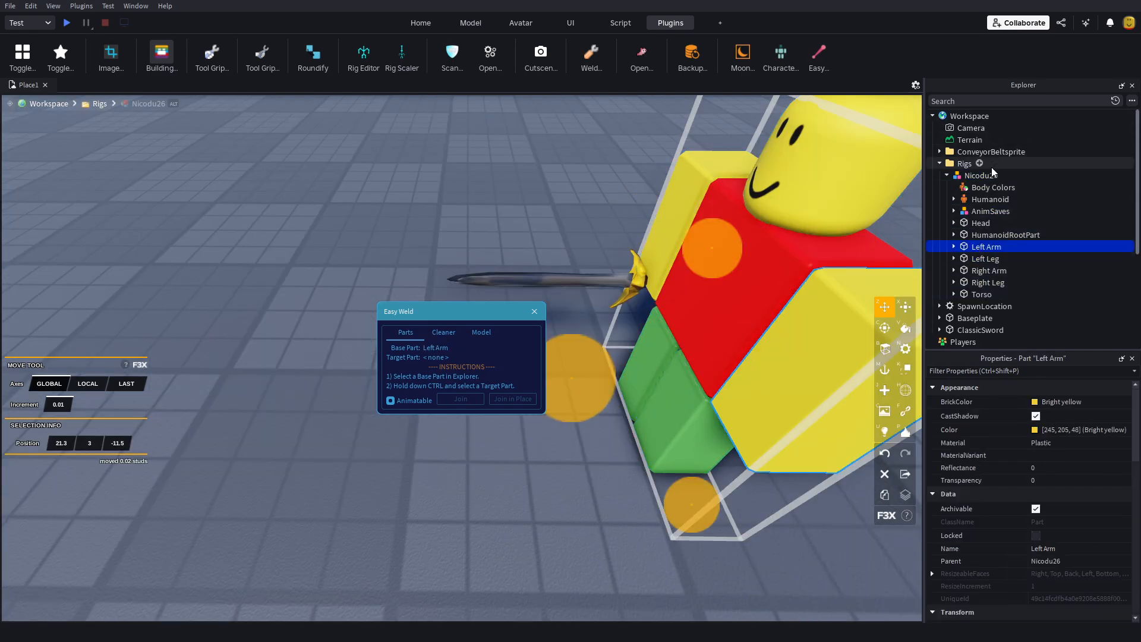
click(984, 271)
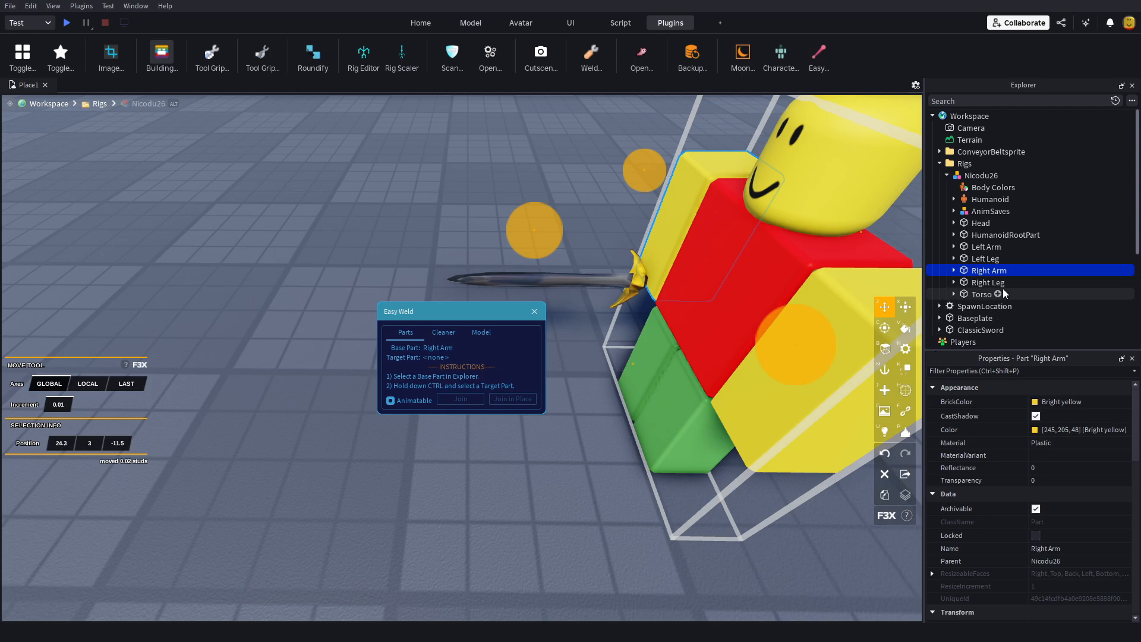
click(978, 333)
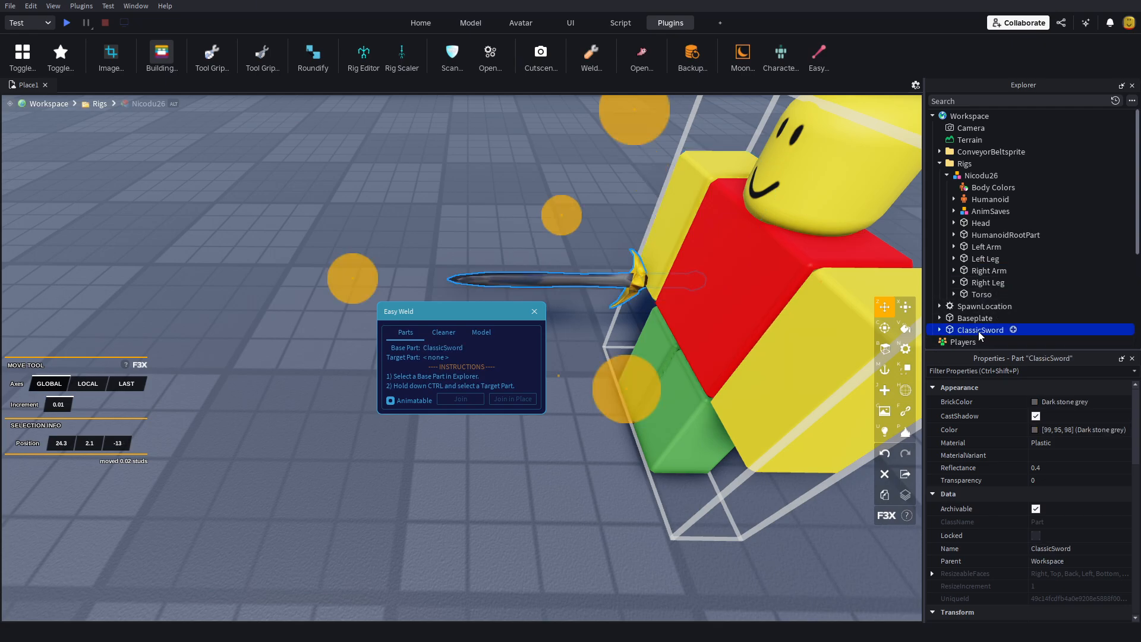
ctrl+click(989, 271)
click(391, 401)
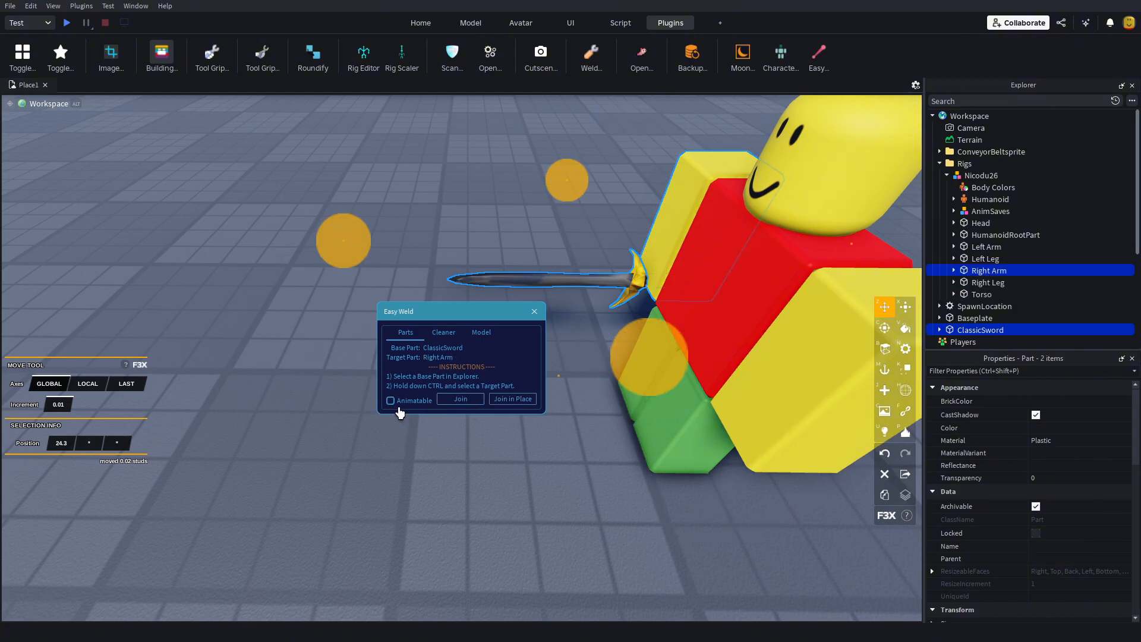
click(514, 410)
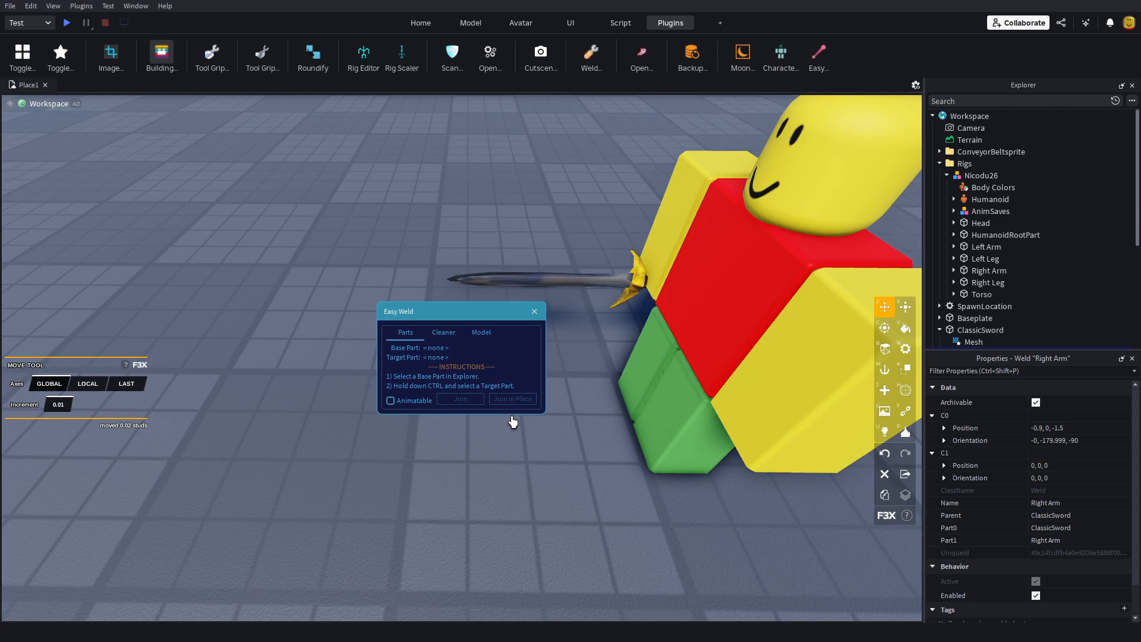
Step: Inspect the rig's Right Arm and the new weld inside ClassicSword, and close Easy Weld
click(985, 258)
click(973, 274)
click(953, 271)
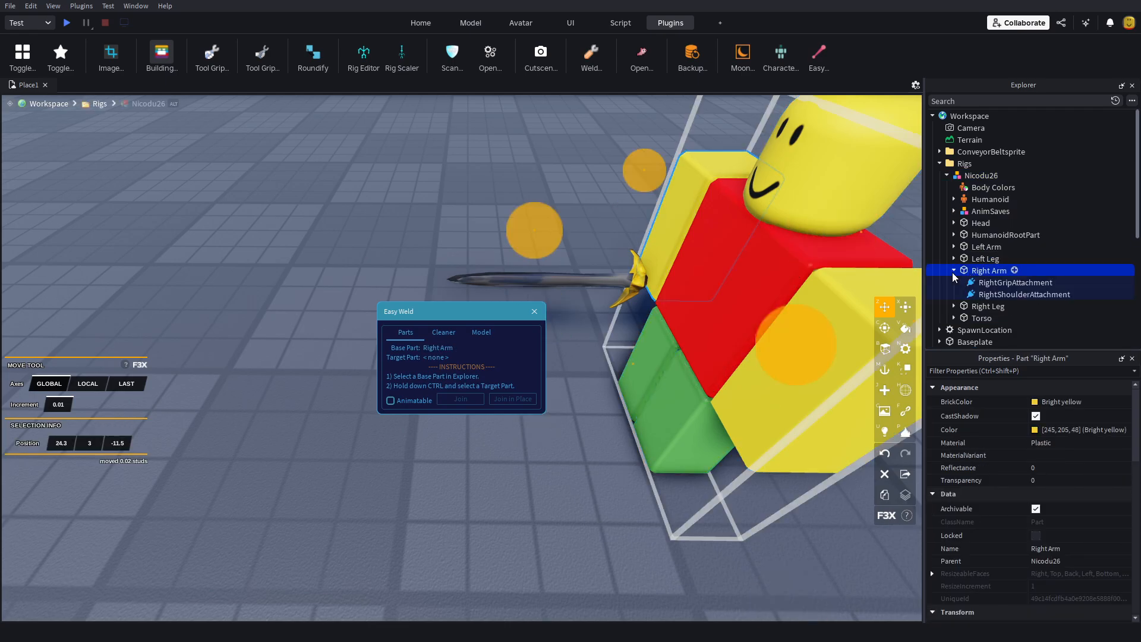
click(953, 271)
scroll(954, 275, down, 2)
click(967, 283)
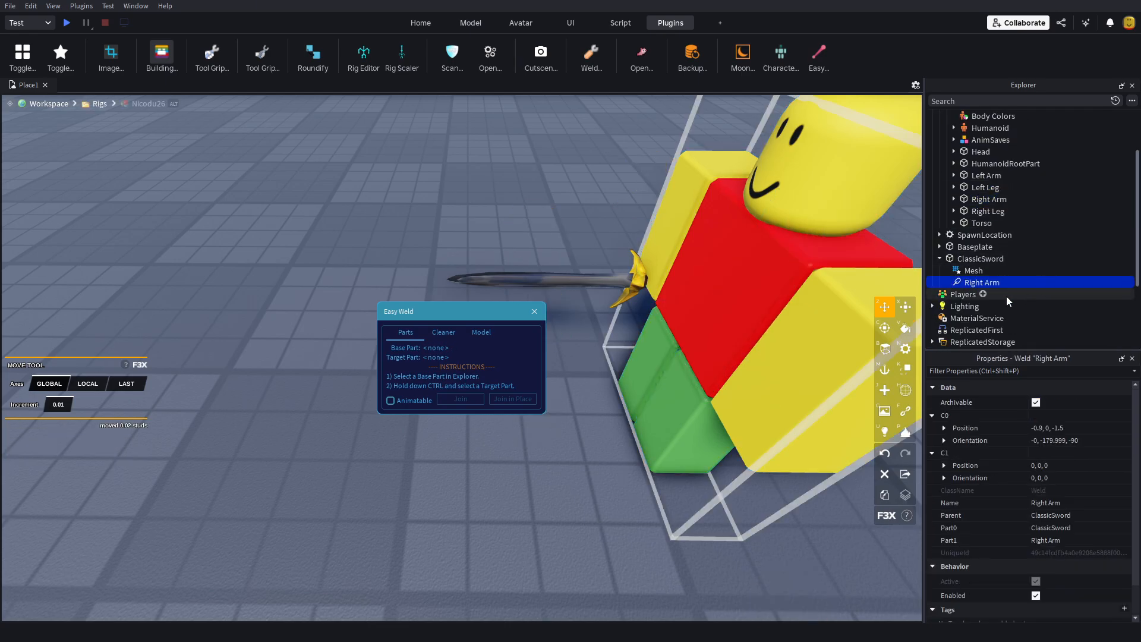
click(850, 522)
click(938, 259)
click(534, 312)
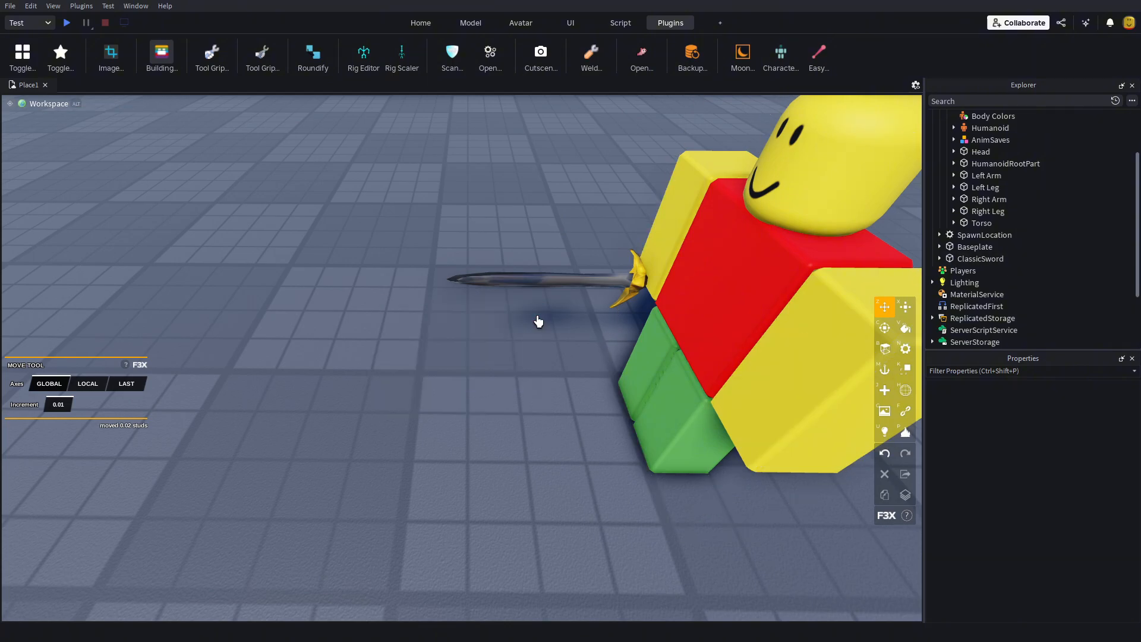
Step: Create a new Moon Animator file containing the rig and select its Right Arm
right_drag(538, 319, 628, 211)
scroll(627, 211, down, 5)
scroll(627, 210, up, 2)
click(743, 53)
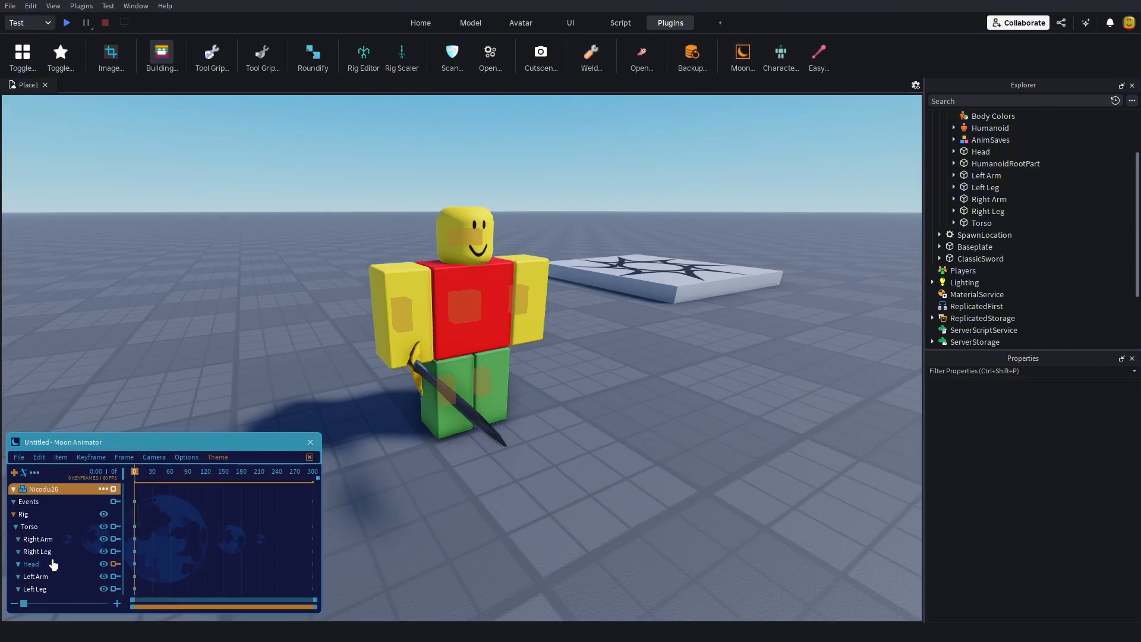
click(393, 322)
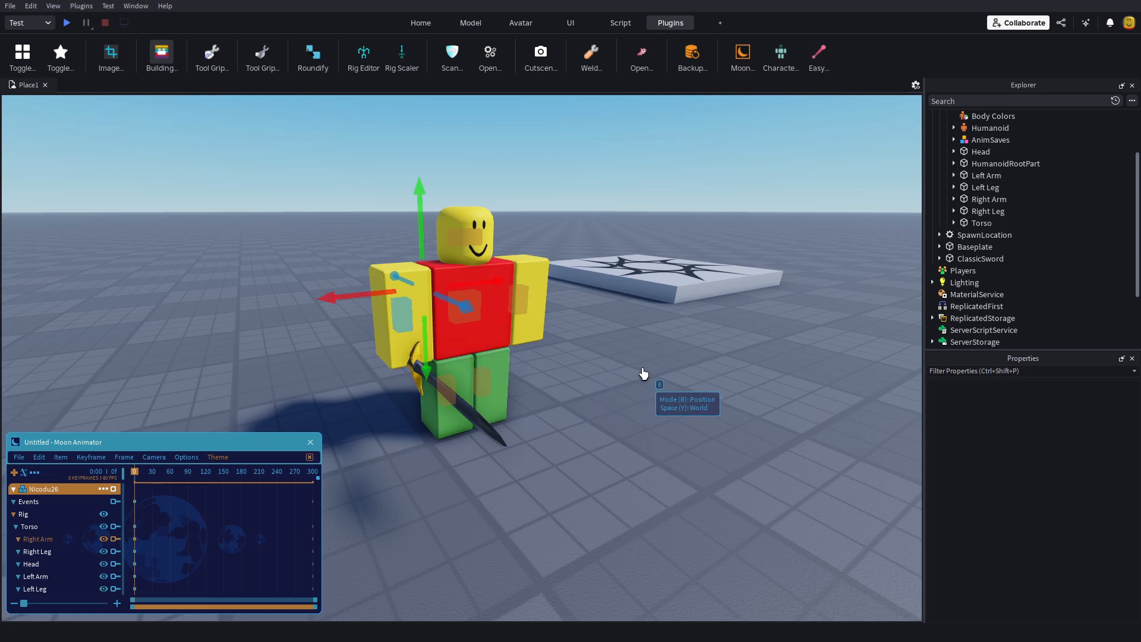
Step: Rotate the Right Arm upward in local space until it points straight forward, to test that the welded sword follows
key(r)
right_drag(644, 374, 646, 374)
key(a)
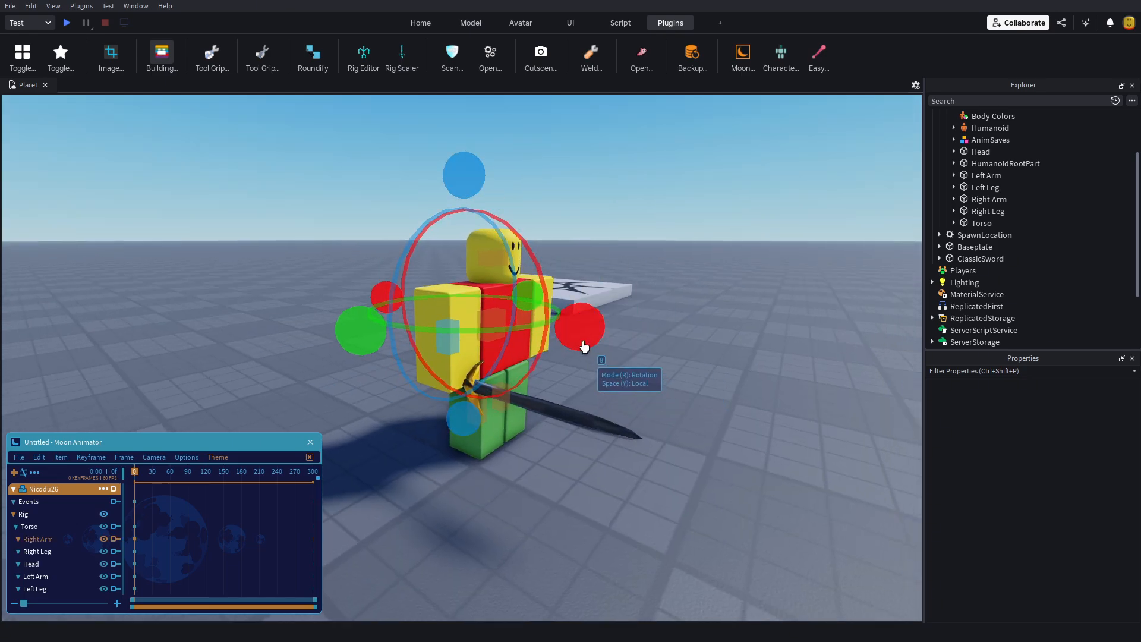
drag(579, 328, 465, 162)
scroll(465, 162, up, 5)
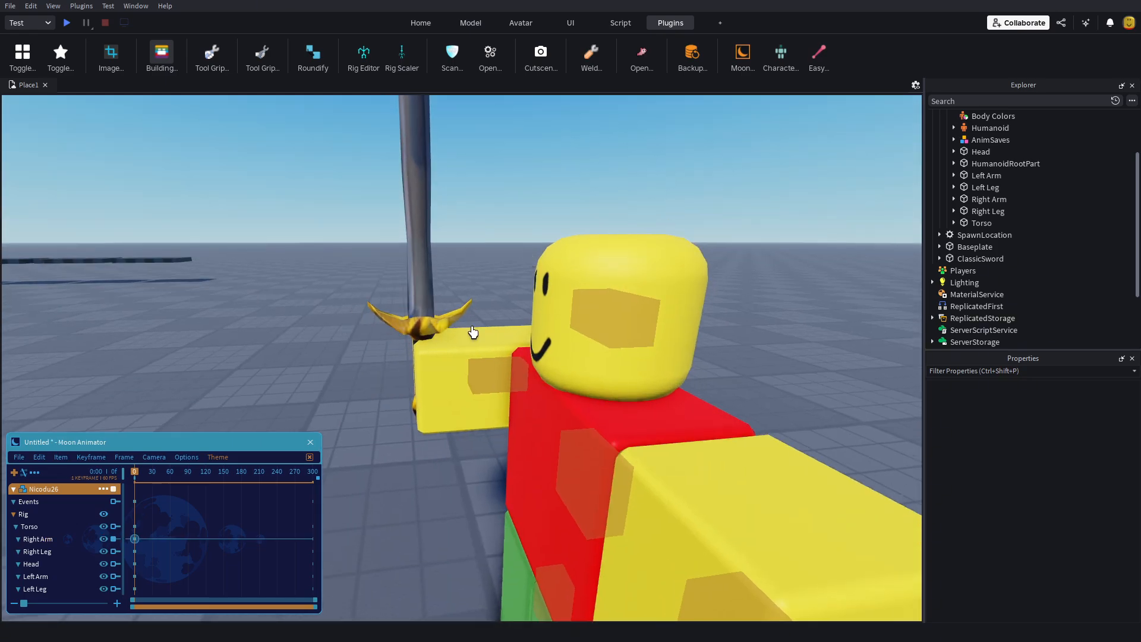
scroll(505, 256, down, 6)
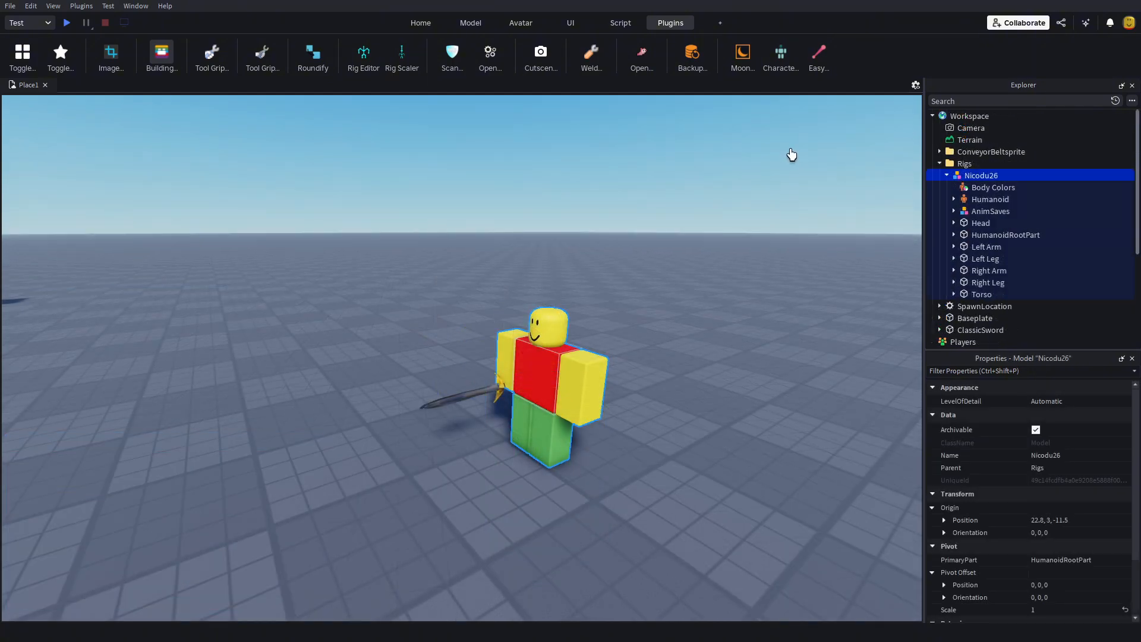
right_drag(782, 153, 782, 153)
Step: Close the test animation and start a new Moon Animator file with the ClassicSword, using its CFrame property, and the rig
key(w)
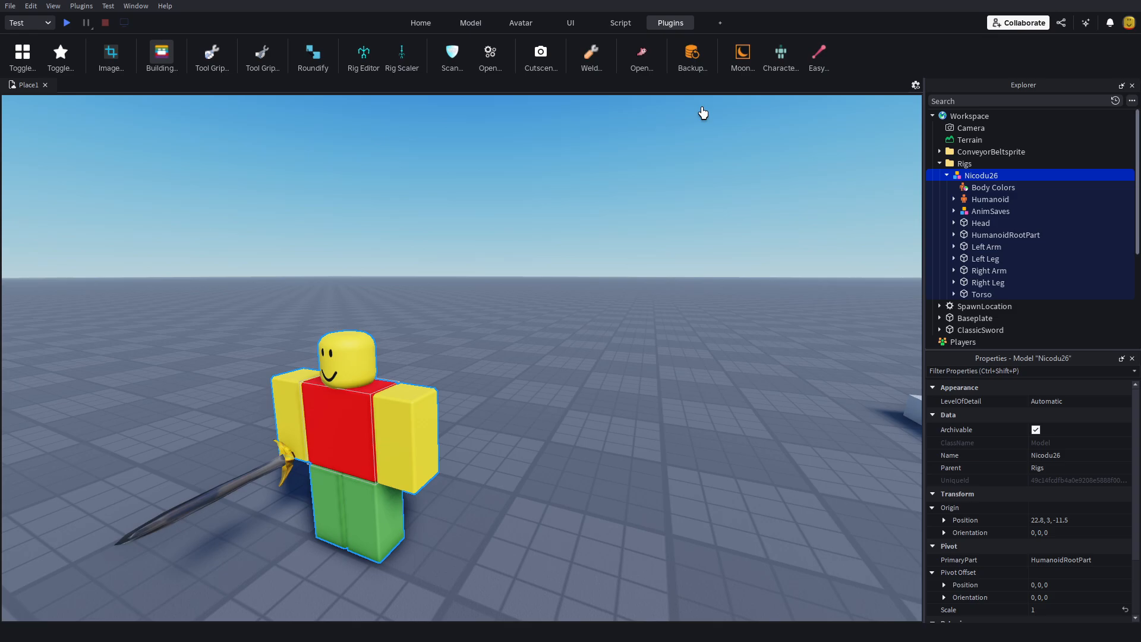
scroll(1010, 237, down, 2)
click(964, 262)
scroll(974, 255, up, 2)
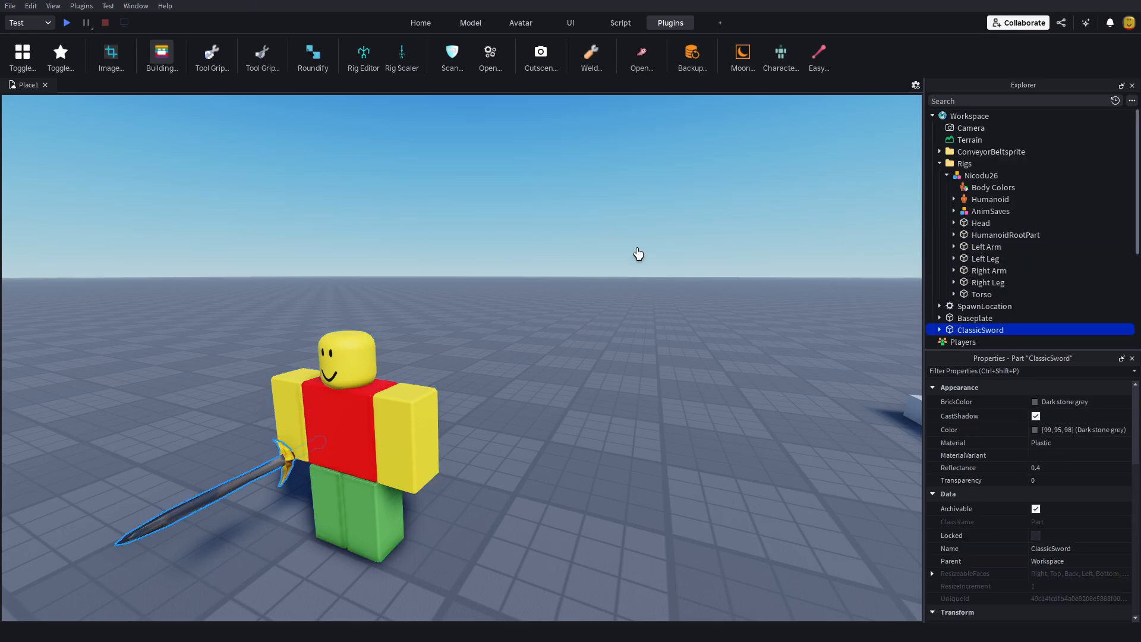
click(741, 58)
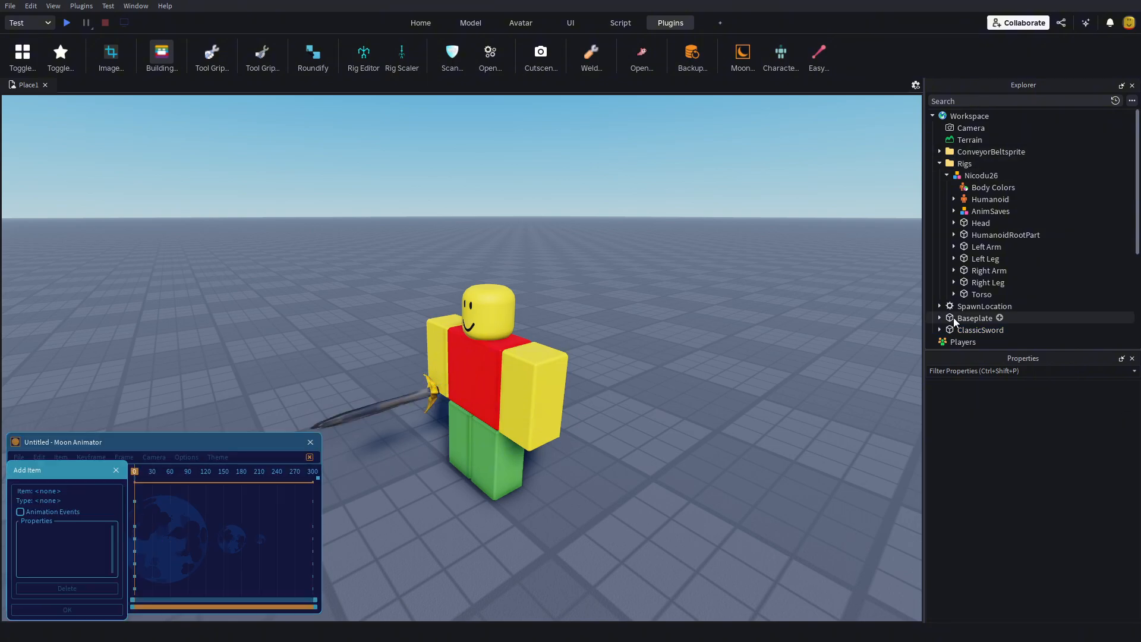
scroll(954, 321, down, 2)
click(977, 258)
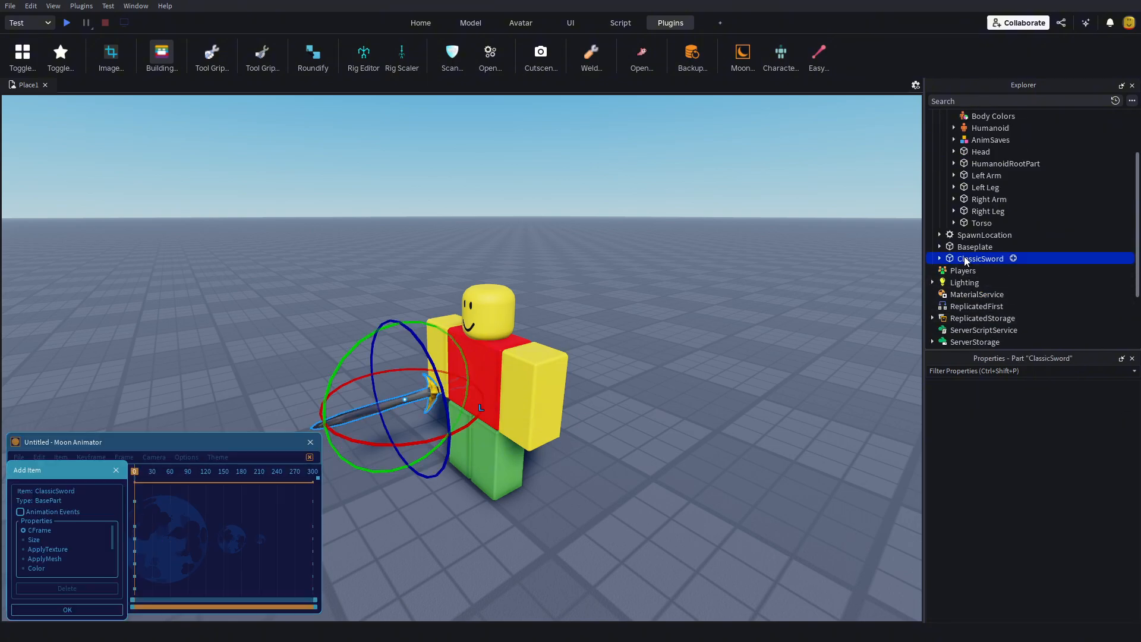
click(81, 612)
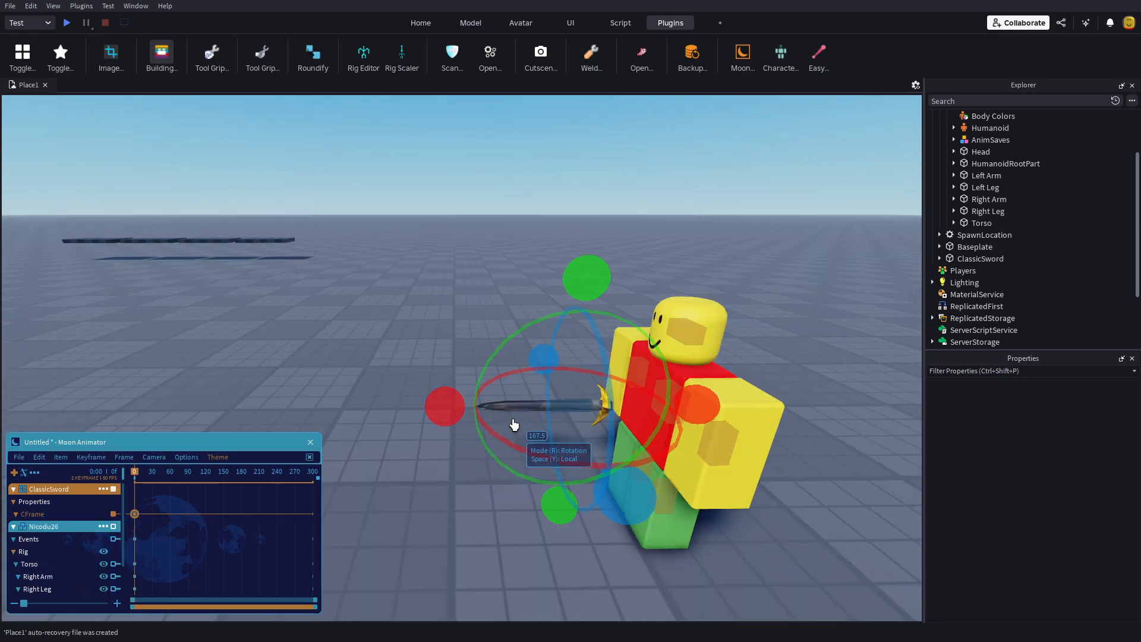
Step: Rotate the ClassicSword in local space about several axes to test tilting it within the rig's hand
key(r)
drag(503, 410, 477, 410)
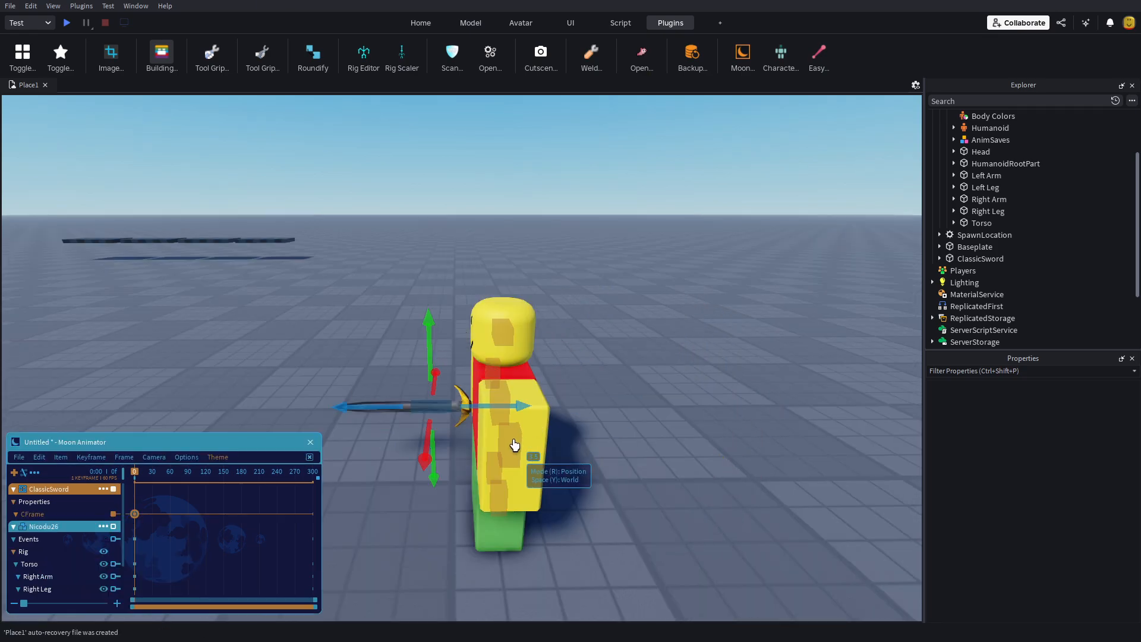
right_drag(608, 437, 608, 438)
click(608, 437)
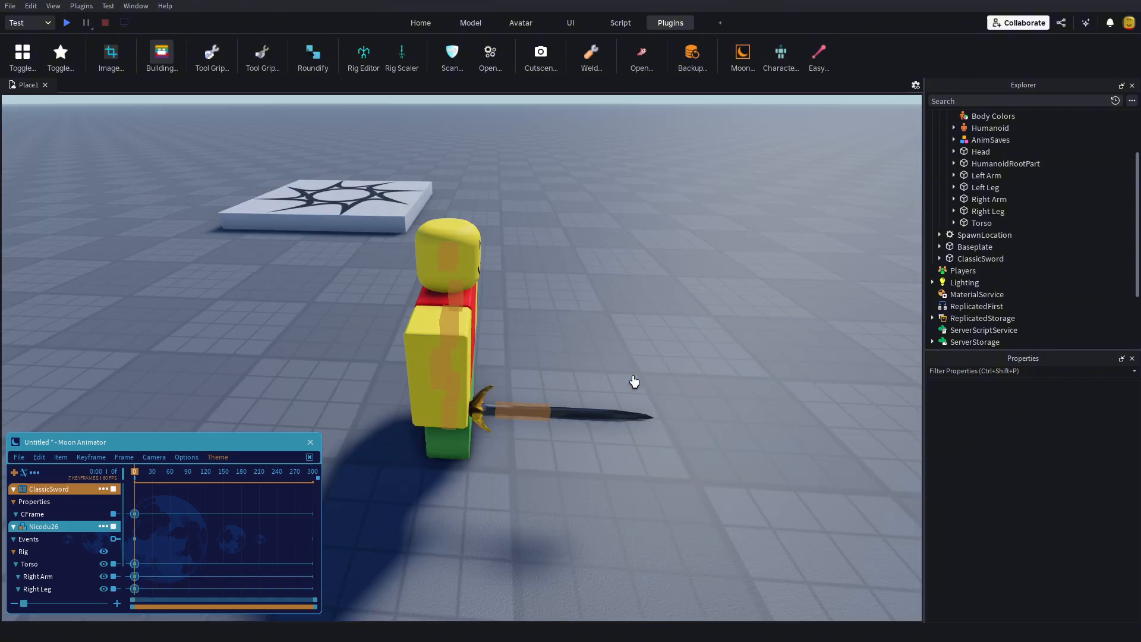
scroll(634, 381, up, 5)
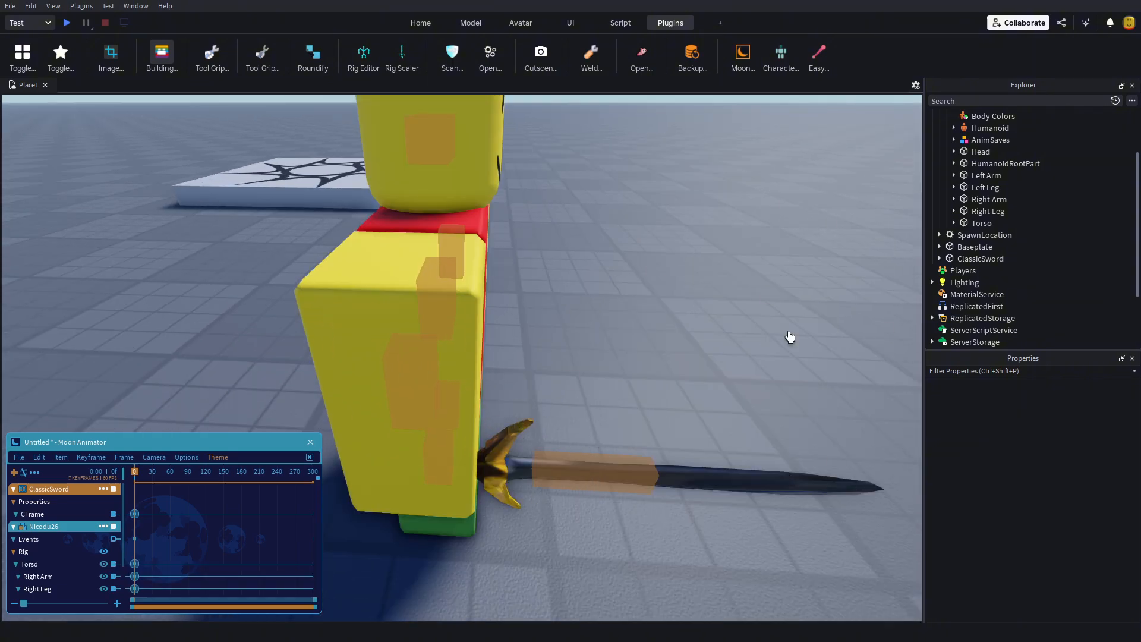
click(618, 461)
key(r)
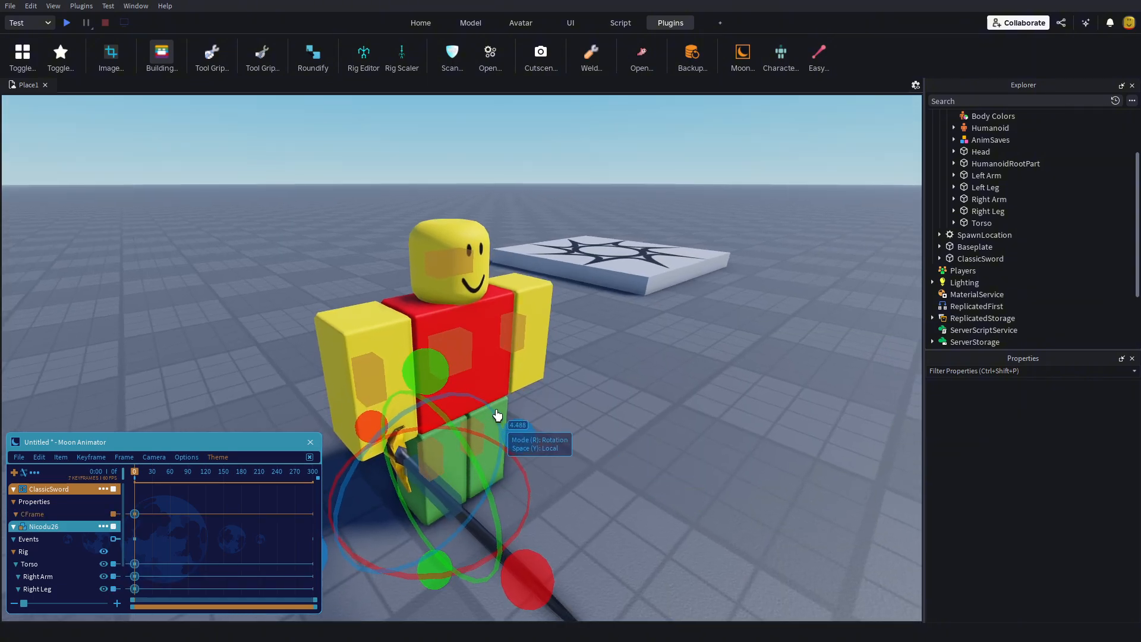
drag(522, 442, 448, 555)
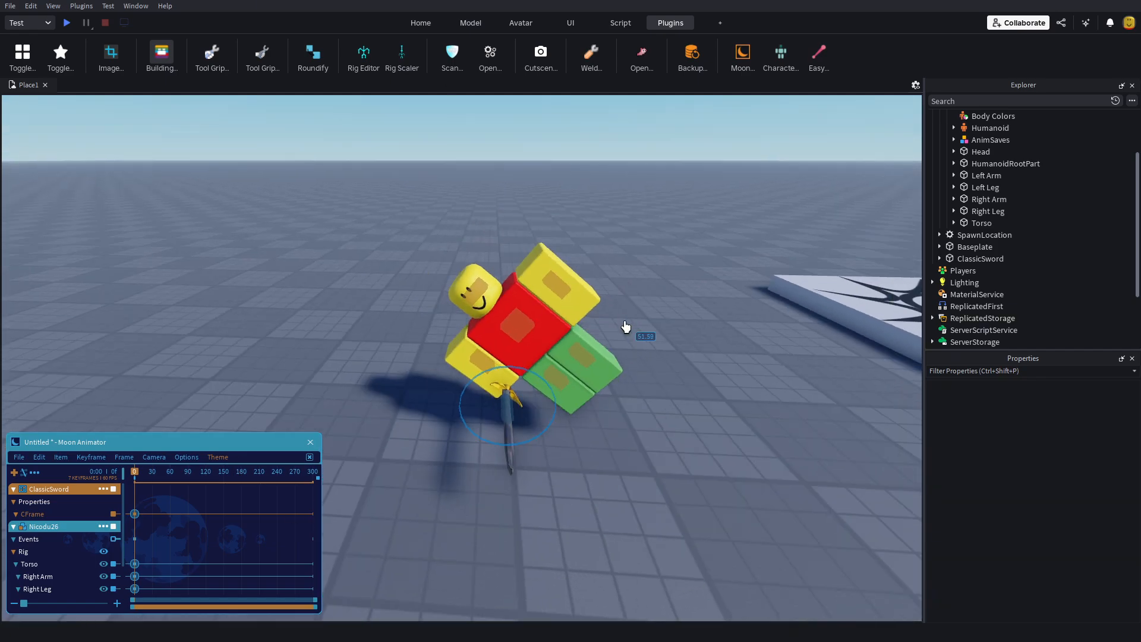
drag(624, 326, 780, 266)
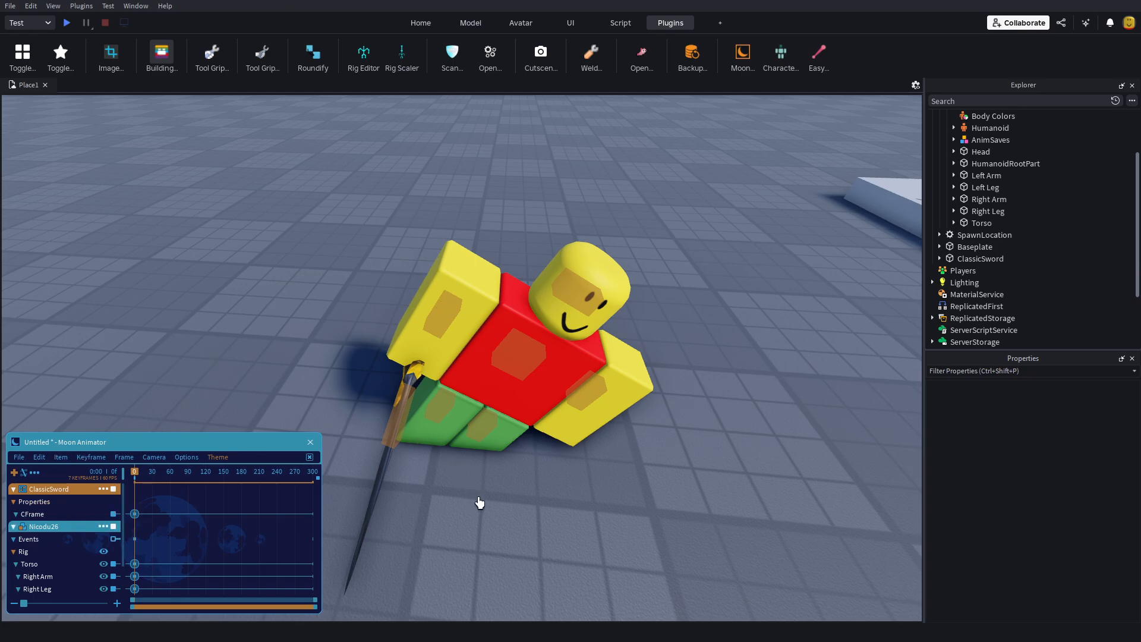
scroll(480, 502, down, 3)
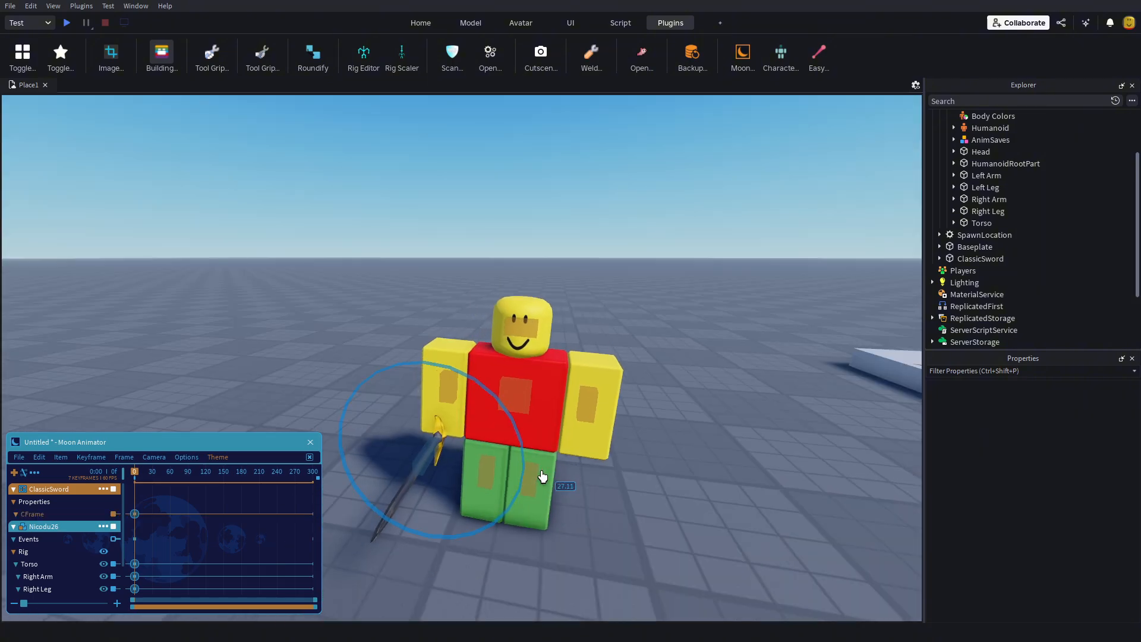
drag(540, 476, 542, 471)
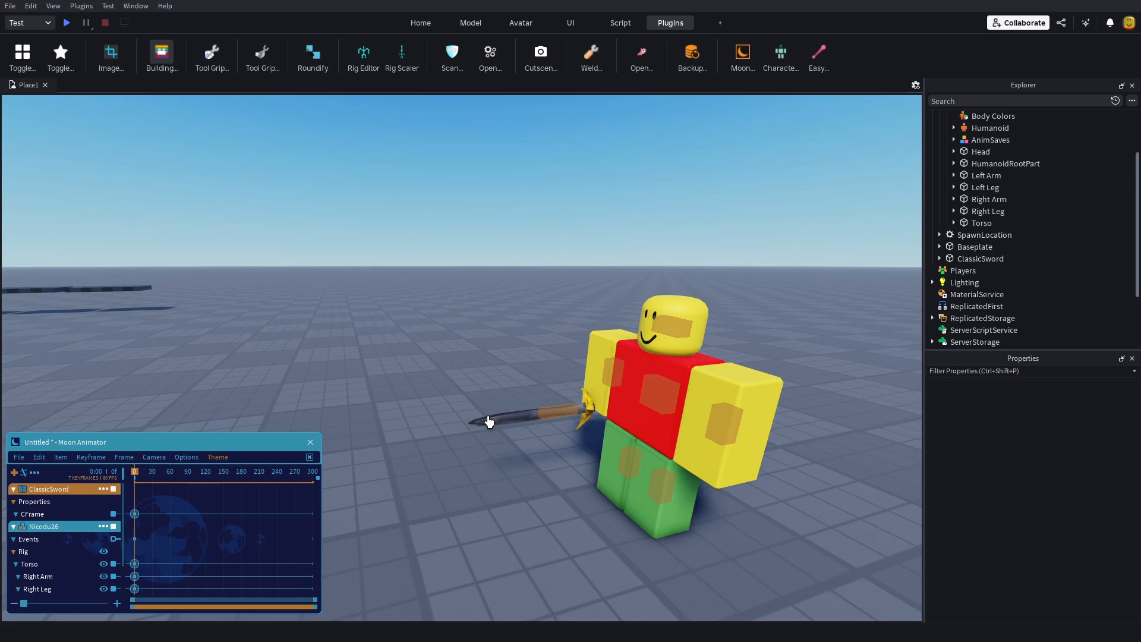
Step: Rotate the rig's Right Arm upward so the sword is held horizontally across the front of the chest
click(616, 370)
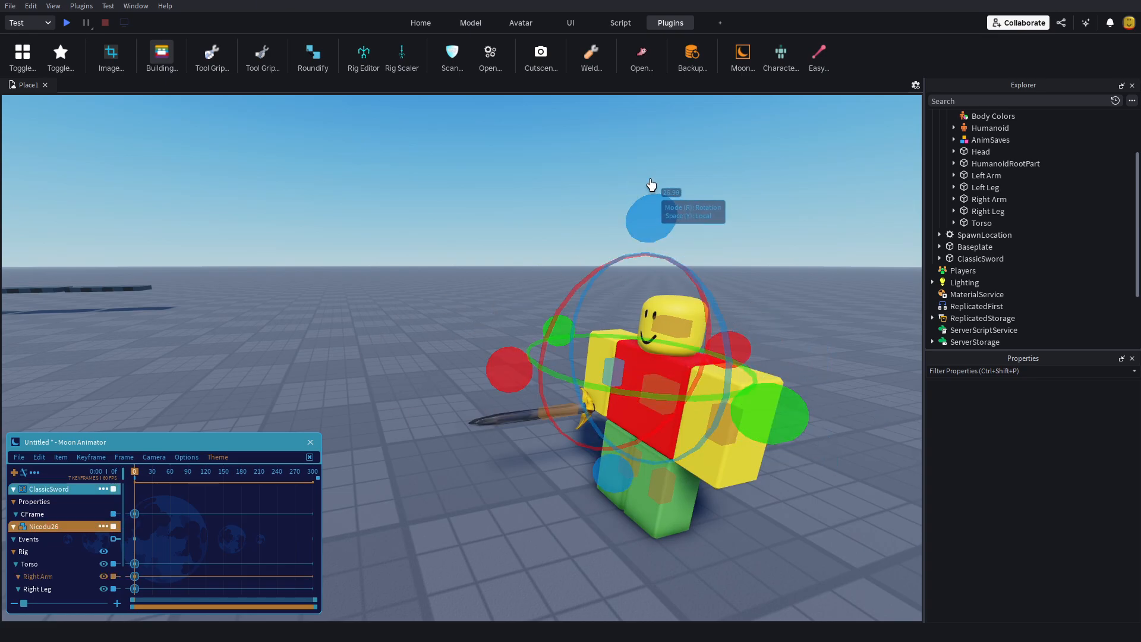
drag(649, 196, 909, 305)
click(909, 306)
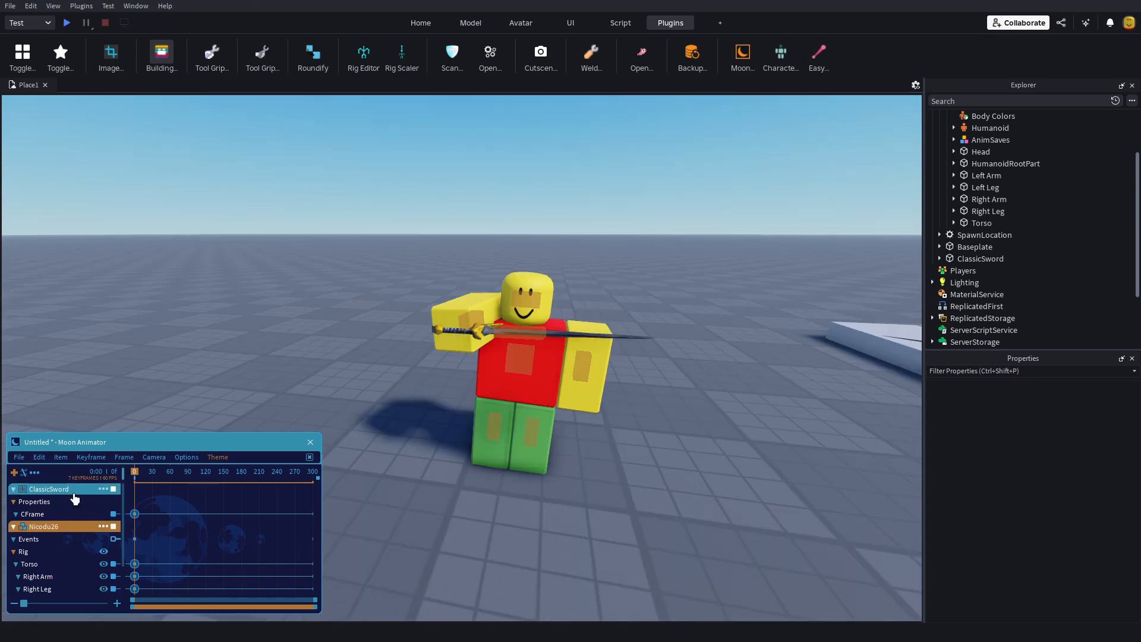
Step: Add the Transparency property to the ClassicSword item and keyframe it at frame 0 so the sword is invisible
click(103, 488)
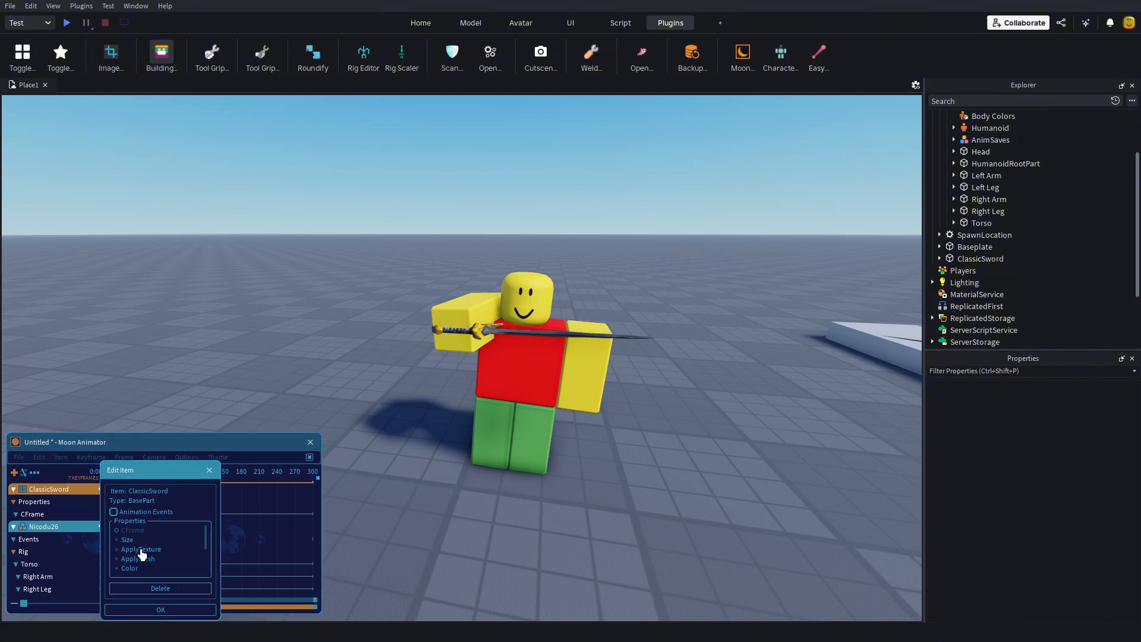
scroll(145, 568, down, 3)
click(160, 609)
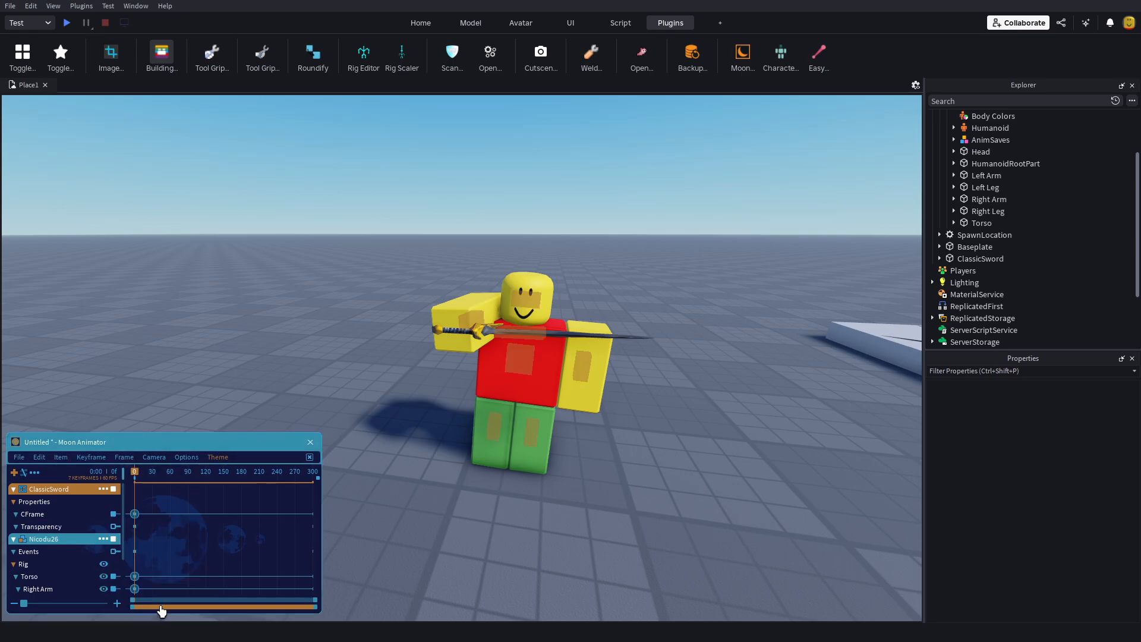
key(Return)
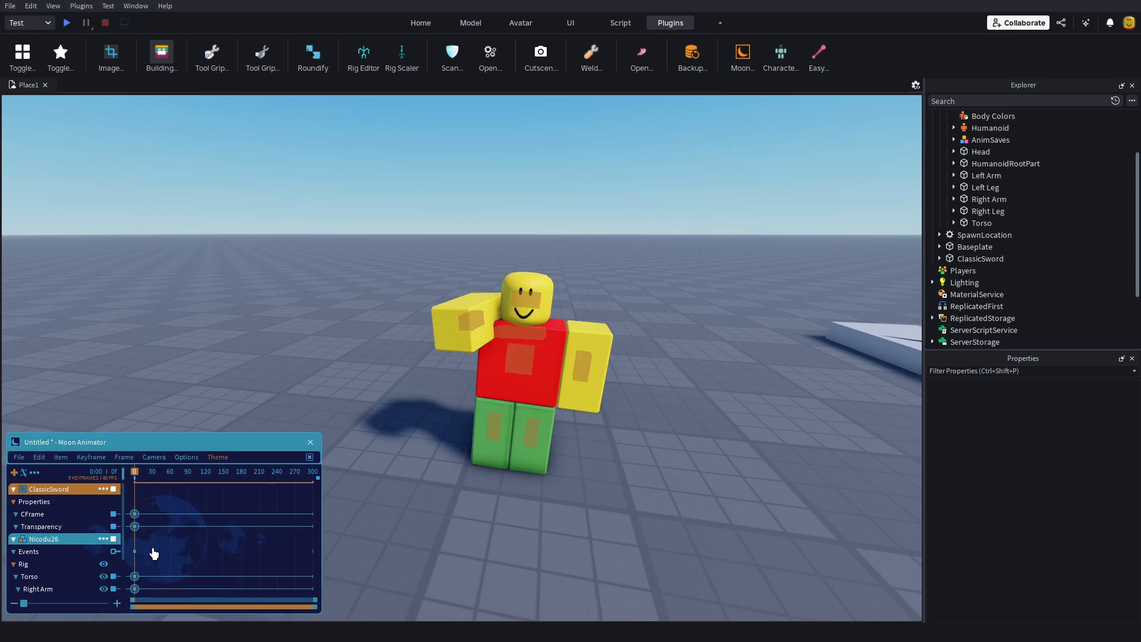
scroll(153, 609, down, 2)
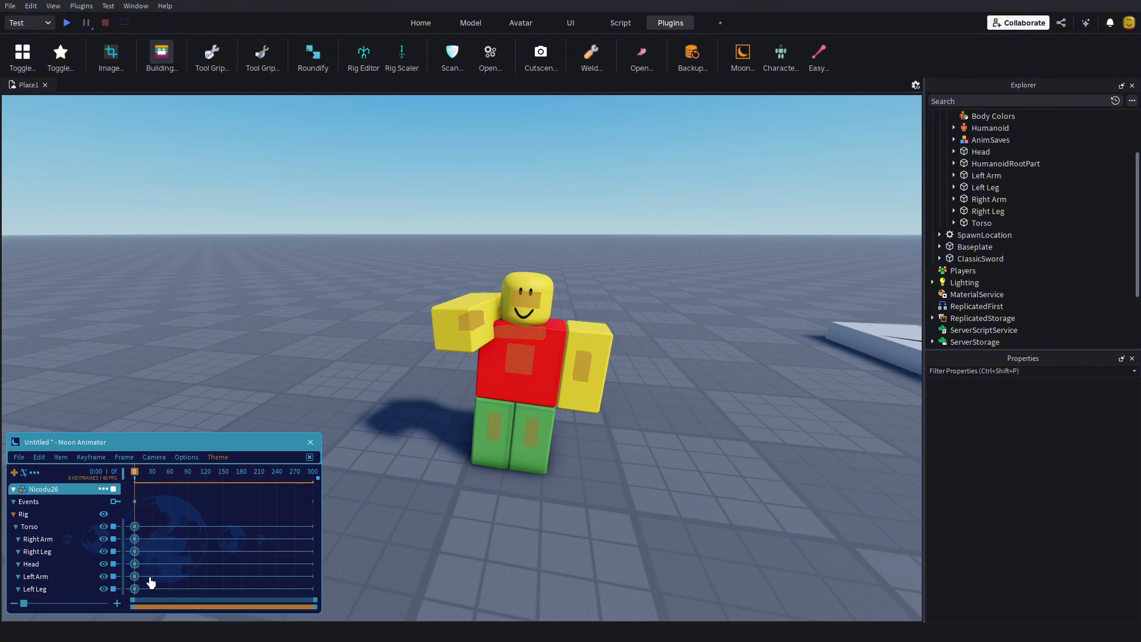
Step: Delete all frame 0 keyframes of the ClassicSword and the rig's body parts
drag(150, 589, 128, 463)
key(Delete)
right_drag(477, 527, 476, 528)
key(s)
scroll(69, 553, down, 2)
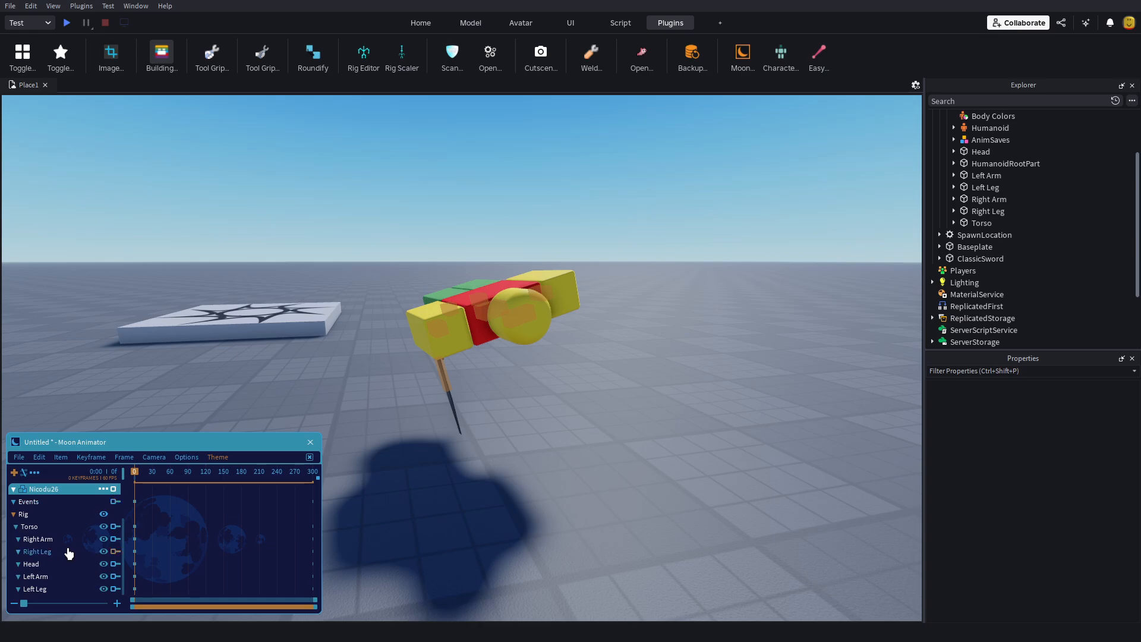
Step: Collapse the ClassicSword and rig items in the Moon Animator timeline, including the rig's body part tracks
scroll(69, 553, up, 2)
scroll(103, 530, down, 1)
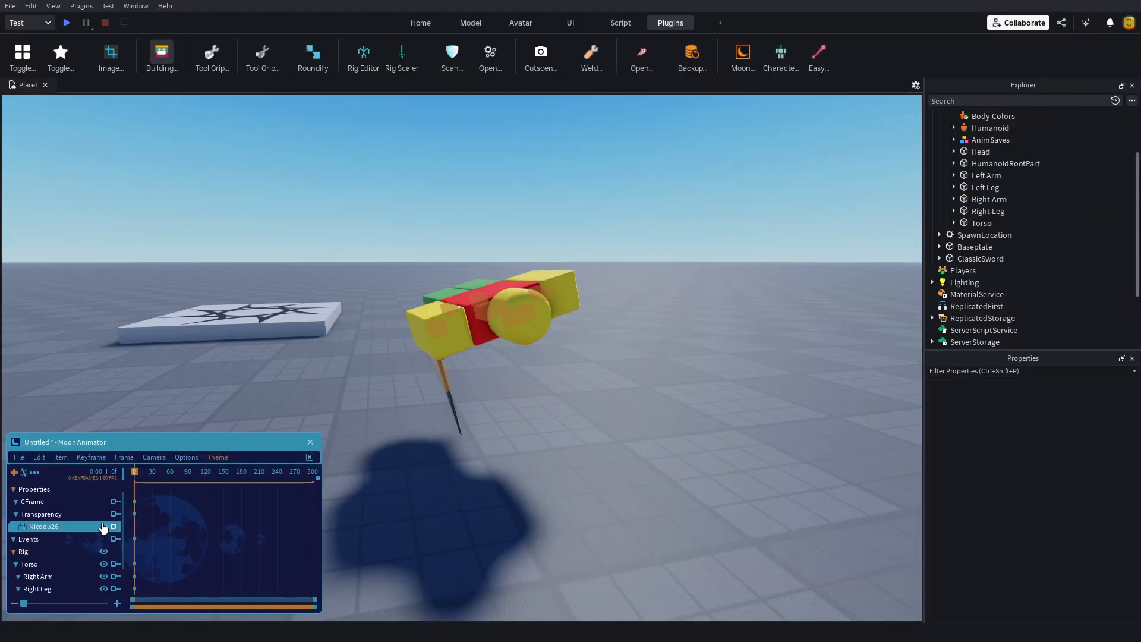
scroll(104, 529, up, 1)
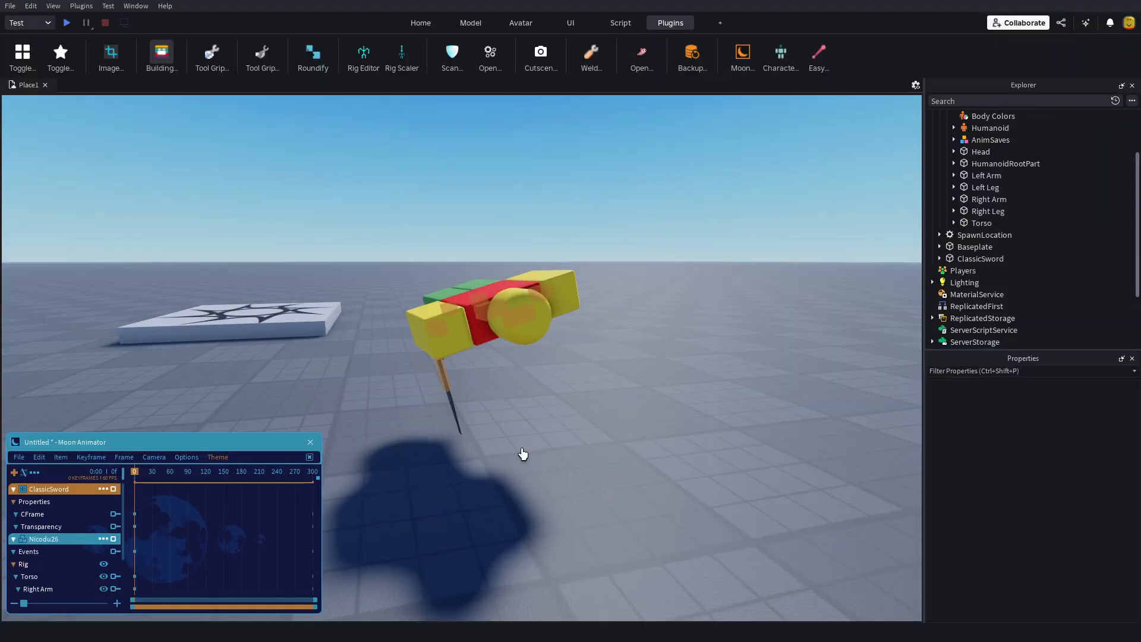
scroll(530, 490, up, 3)
scroll(477, 458, down, 3)
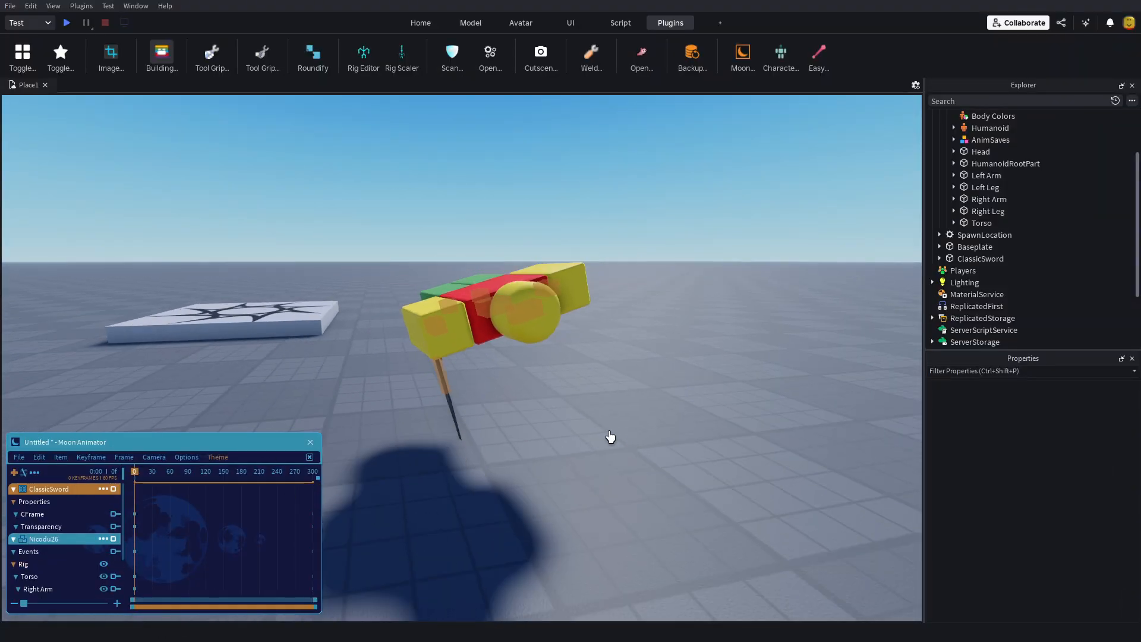
scroll(609, 432, up, 1)
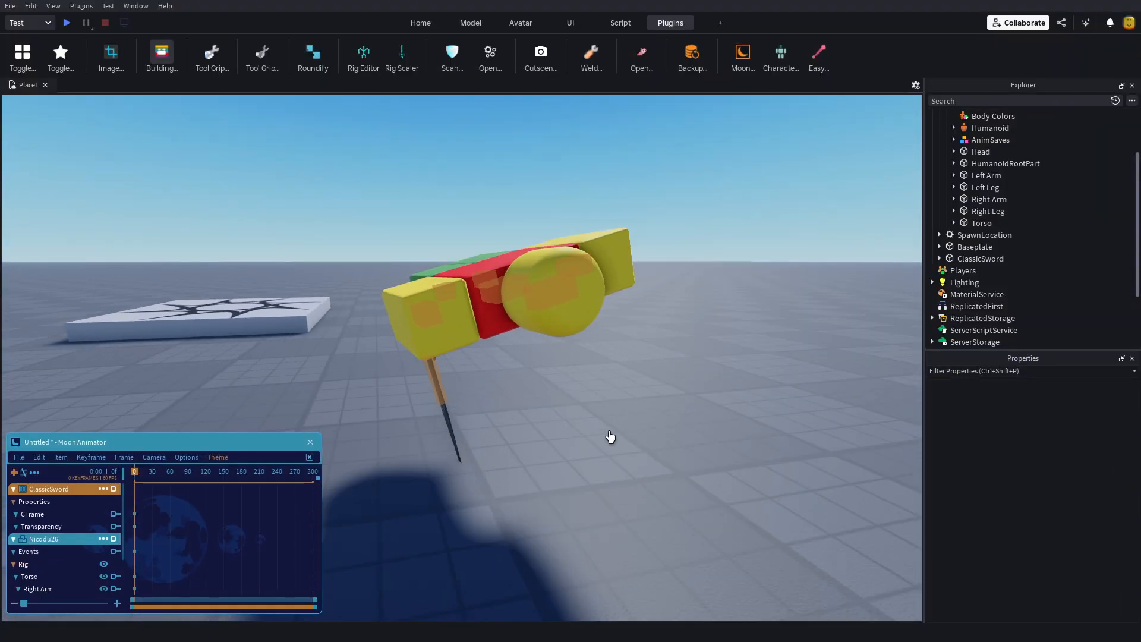
scroll(41, 550, down, 2)
click(13, 514)
click(16, 490)
right_drag(16, 490, 13, 518)
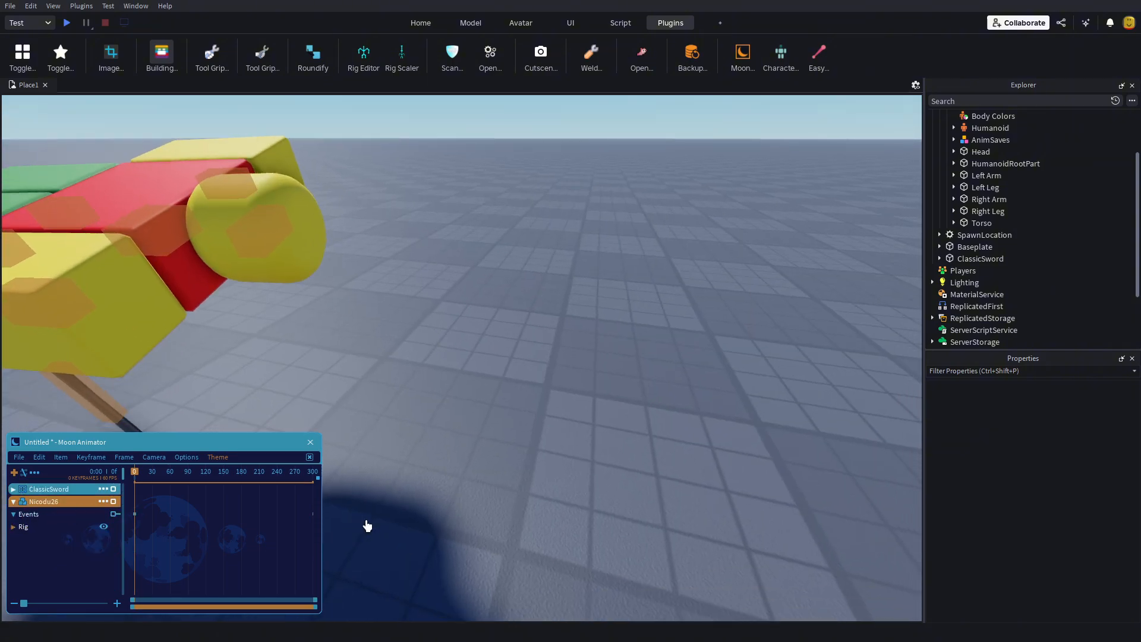
scroll(365, 525, down, 3)
click(13, 501)
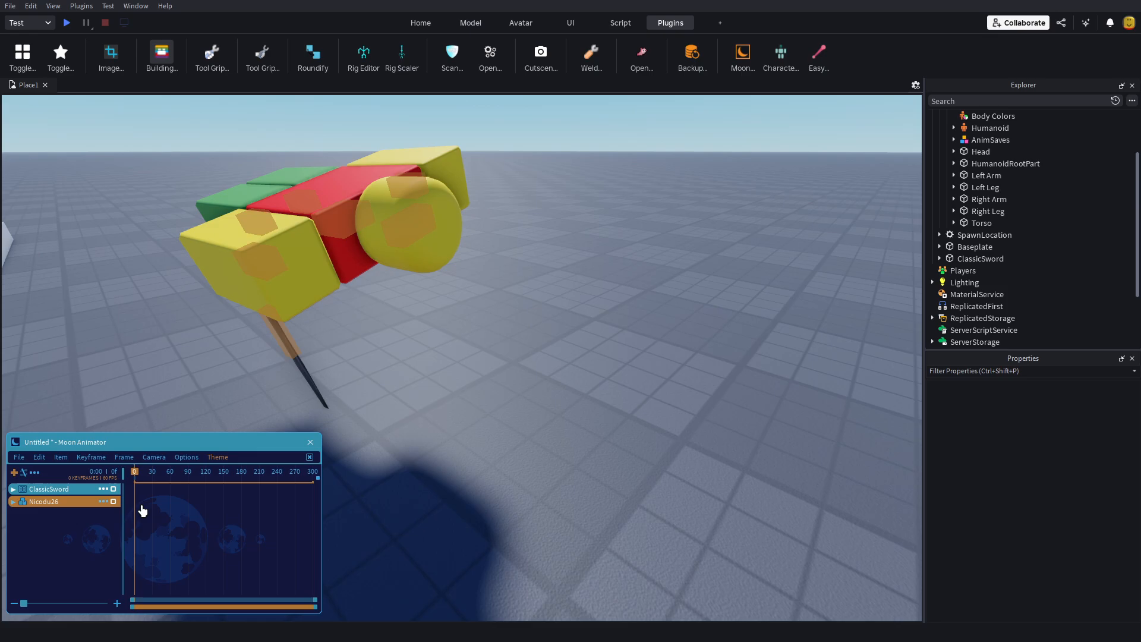
scroll(453, 458, down, 5)
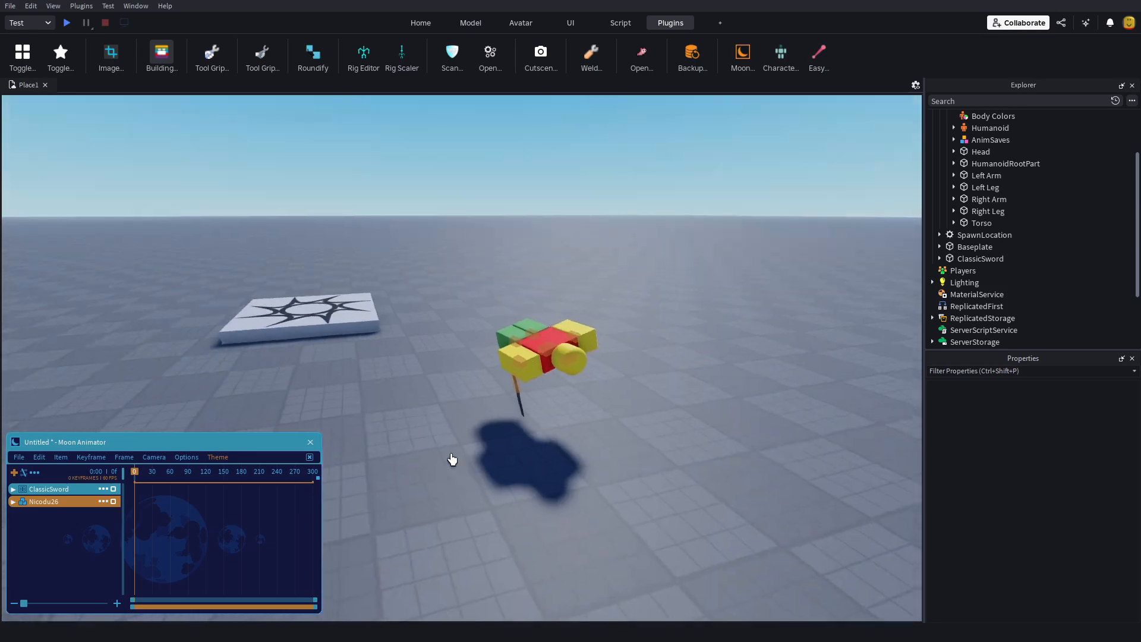
right_drag(453, 458, 343, 446)
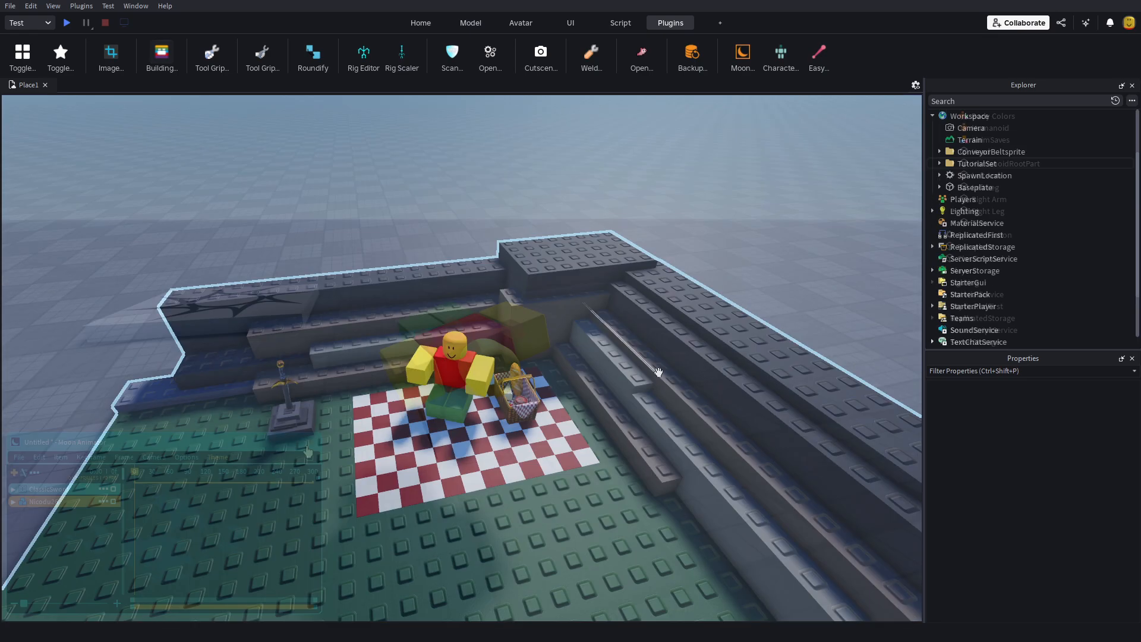
scroll(655, 374, up, 5)
right_drag(655, 374, 665, 469)
scroll(665, 469, up, 4)
scroll(665, 468, down, 3)
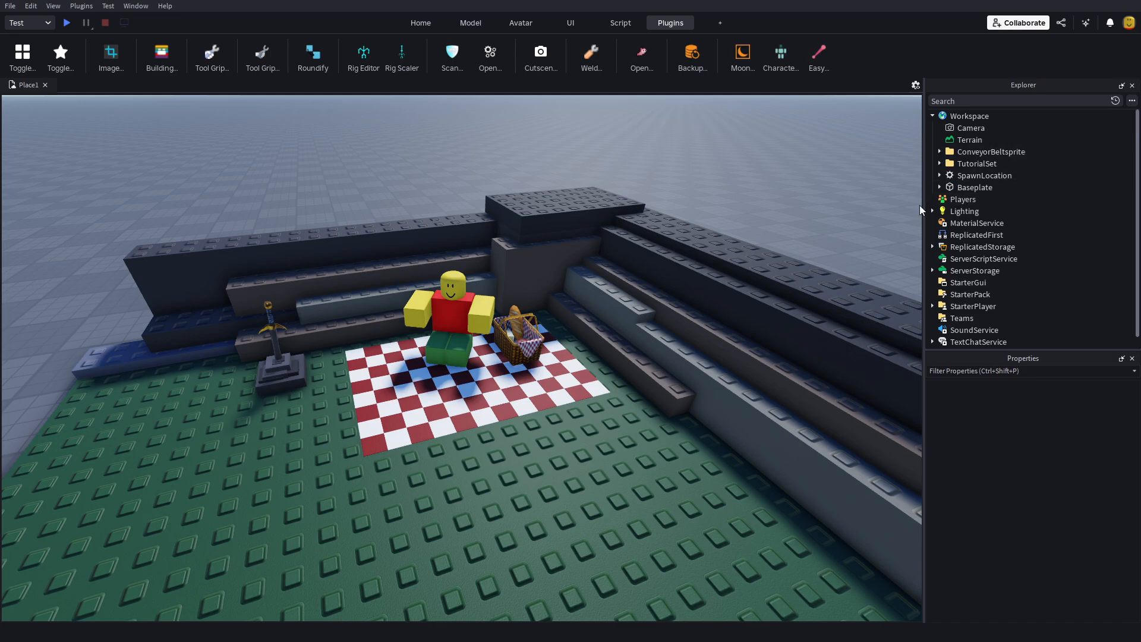
Step: Examine how the TutorialSet folder is organised into Map, with Models and Parts, and Rigs, and collapse it again
click(939, 164)
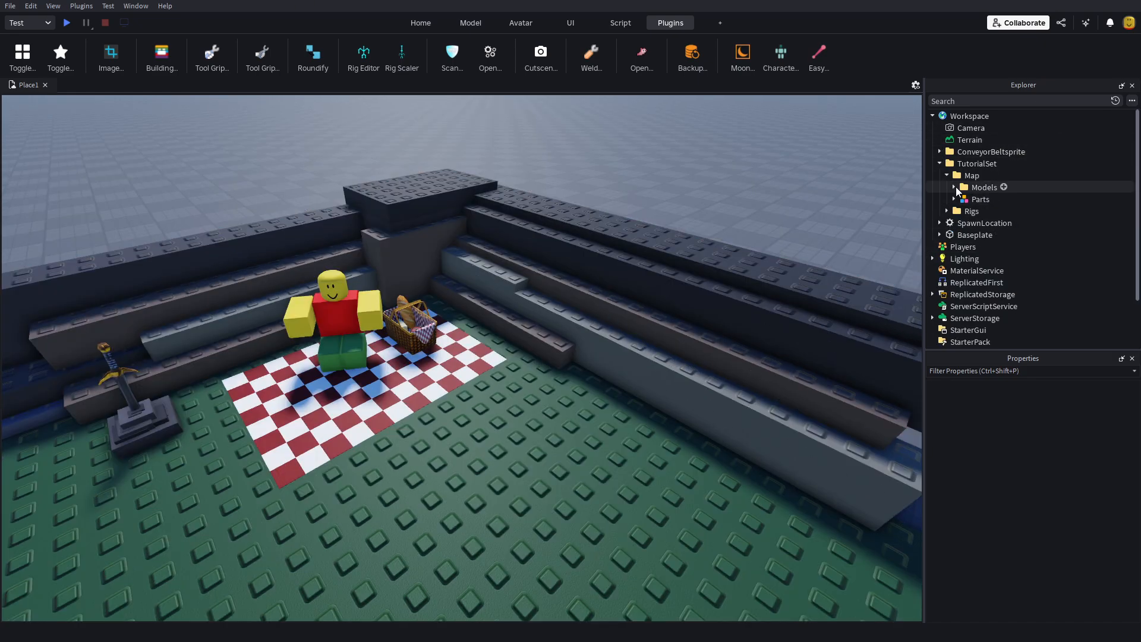
click(954, 188)
click(953, 187)
click(946, 175)
click(960, 197)
click(958, 190)
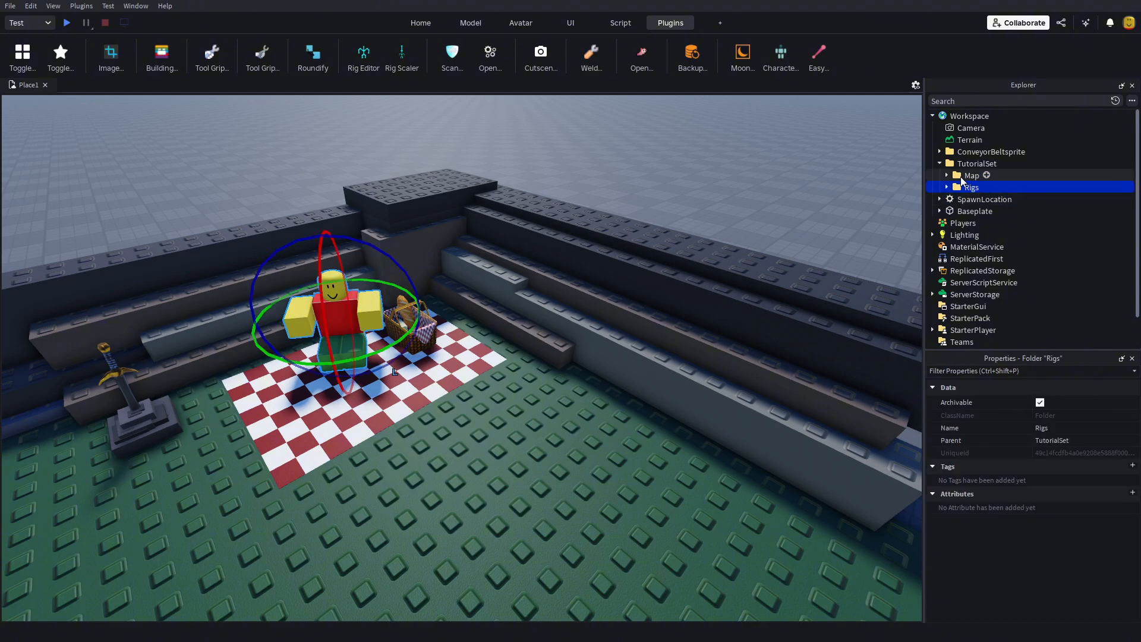
click(957, 178)
click(939, 163)
click(758, 177)
Step: Look over the brick set with the seated rig, picnic blanket, basket and sword pedestal from several angles
scroll(667, 150, down, 5)
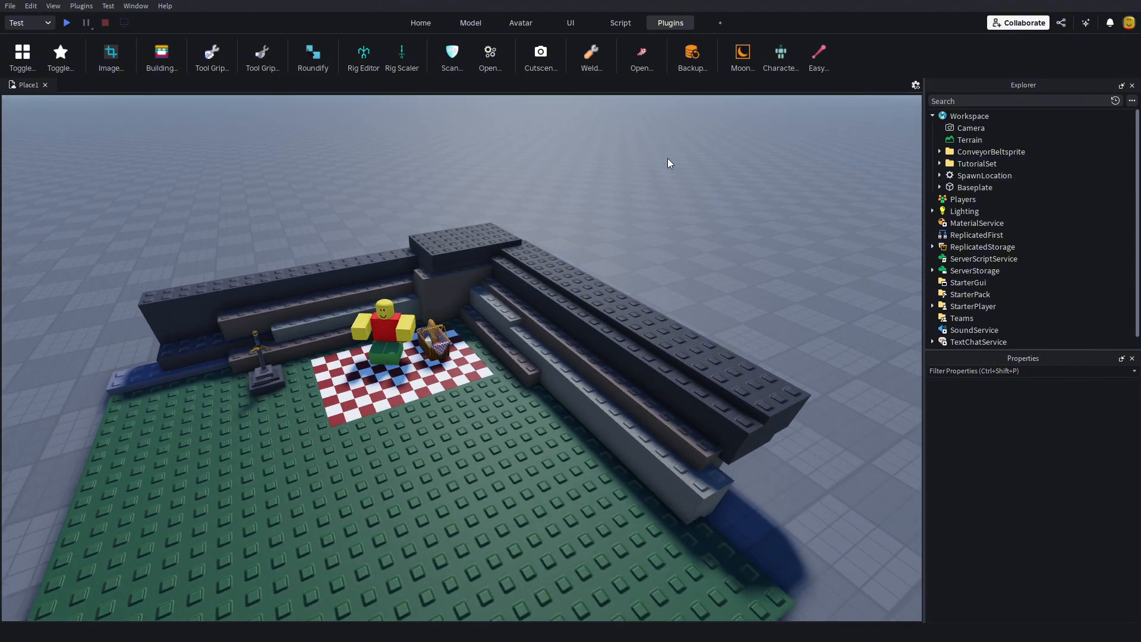
right_drag(646, 244, 358, 215)
scroll(358, 215, down, 6)
scroll(570, 321, up, 4)
key(w)
key(a)
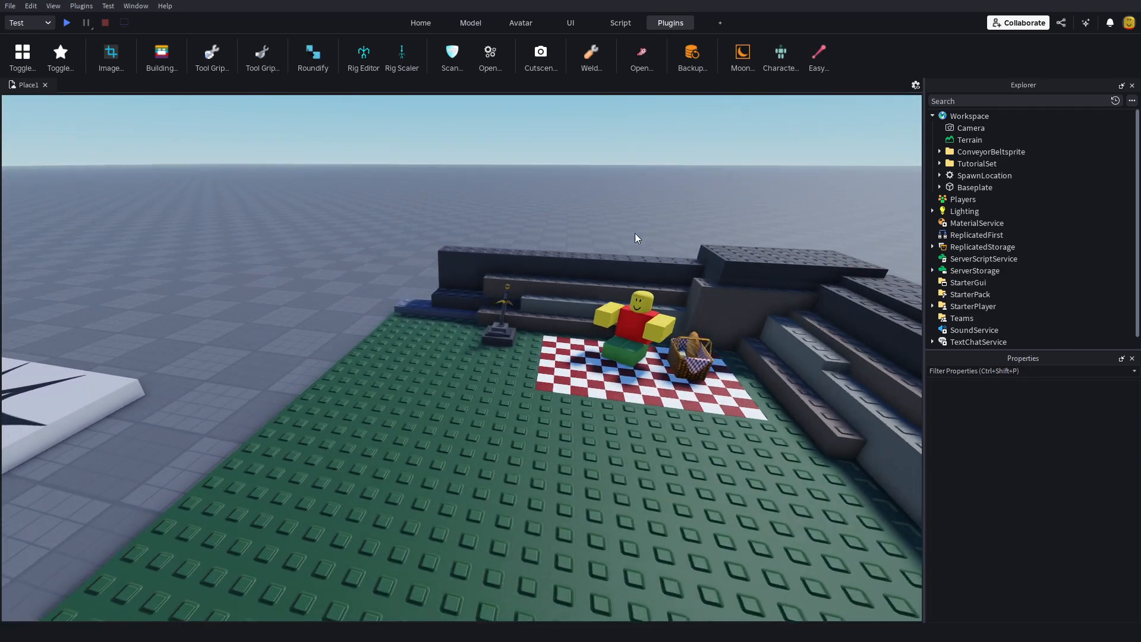
right_drag(635, 233, 632, 243)
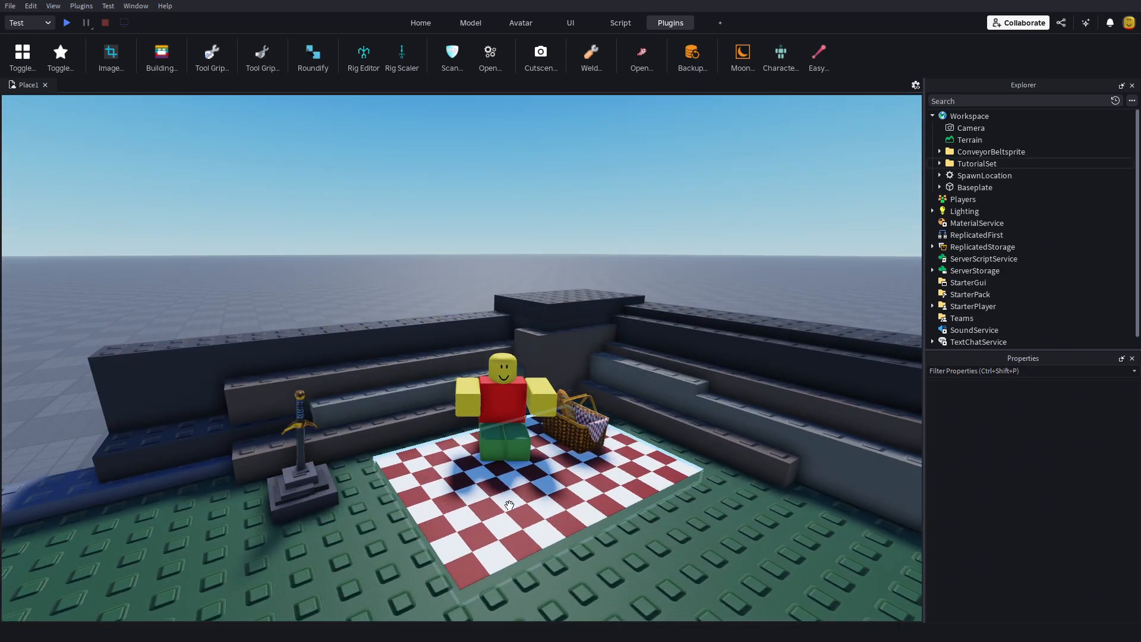
Step: Move the TutorialSet folder out of Workspace into ReplicatedStorage
click(973, 163)
key(Delete)
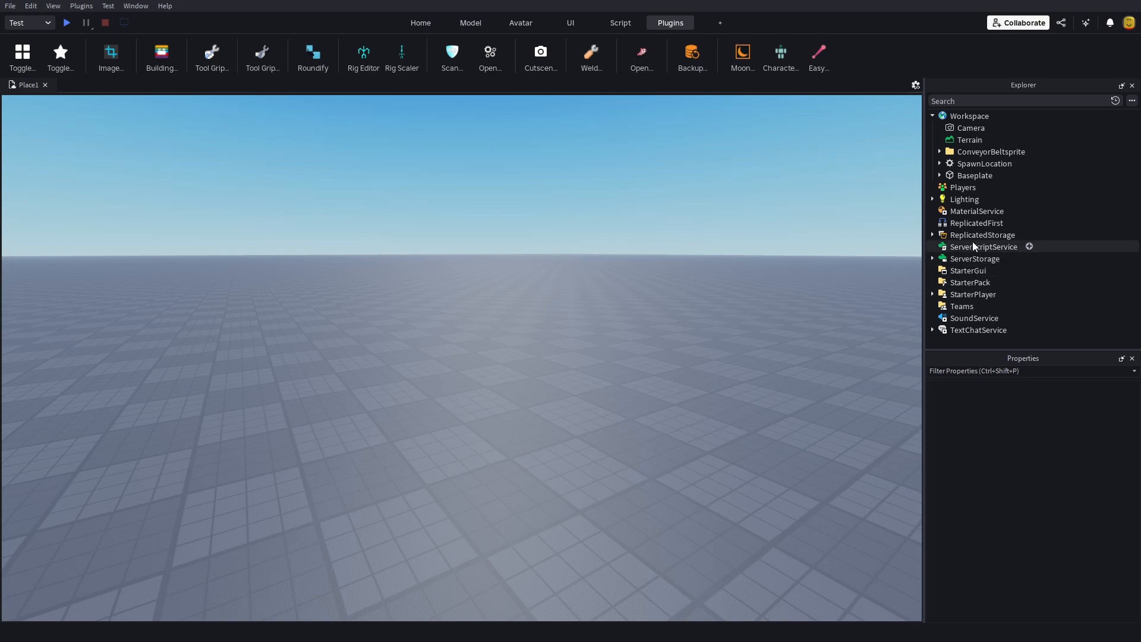
click(947, 236)
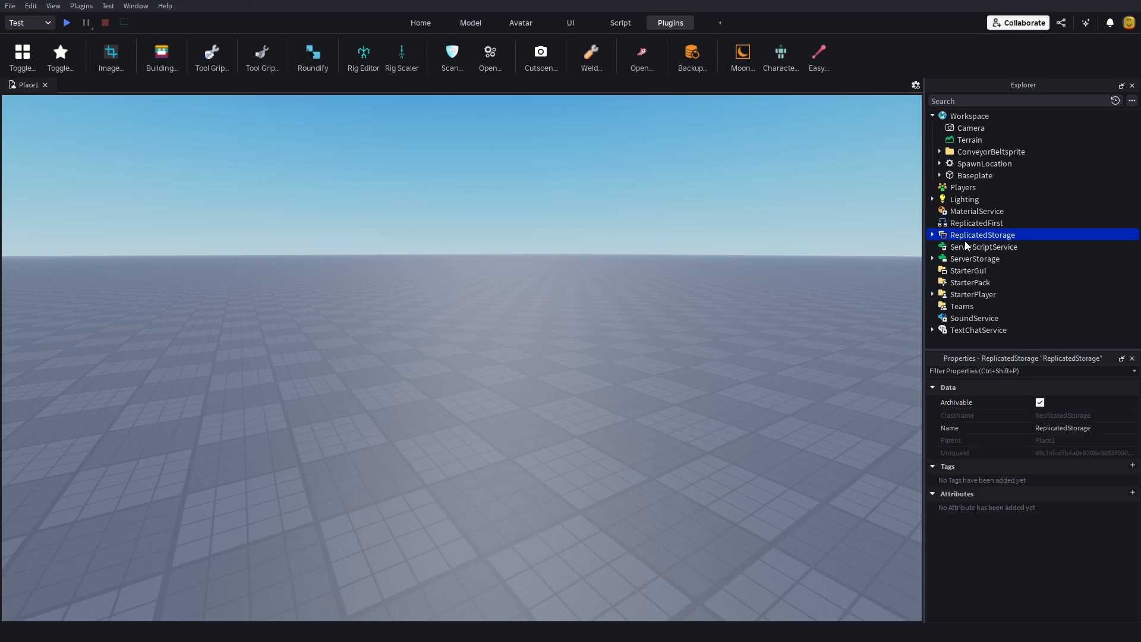
key(ctrl+shift+v)
right_drag(816, 298, 815, 298)
click(815, 298)
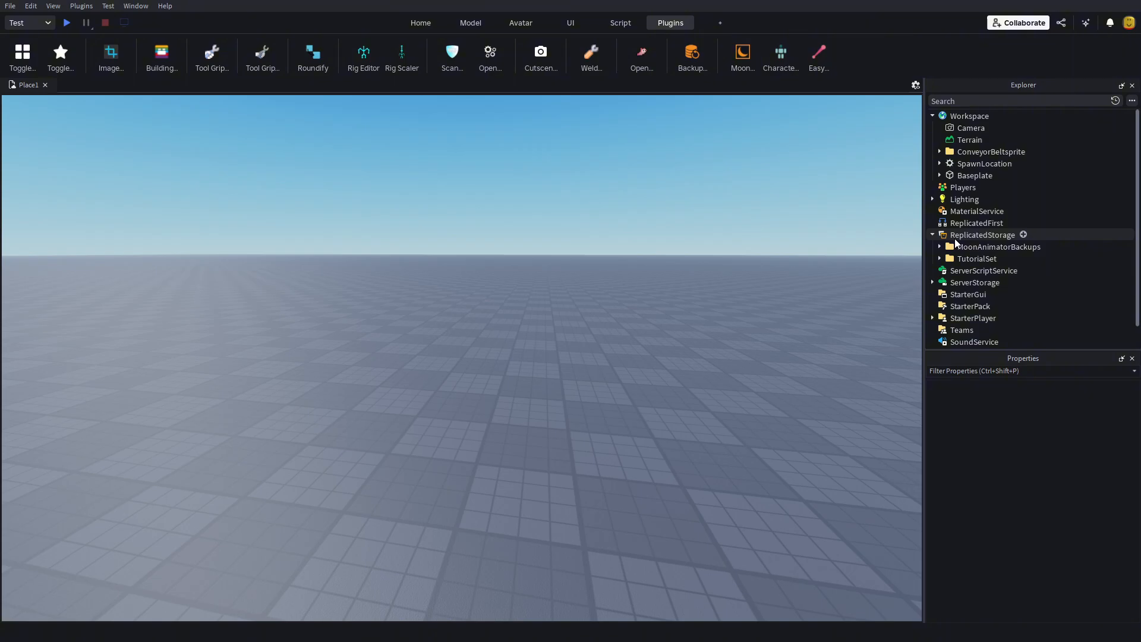
Step: Open the Character Inserter and insert the loaded account's character with the Original body type
click(779, 58)
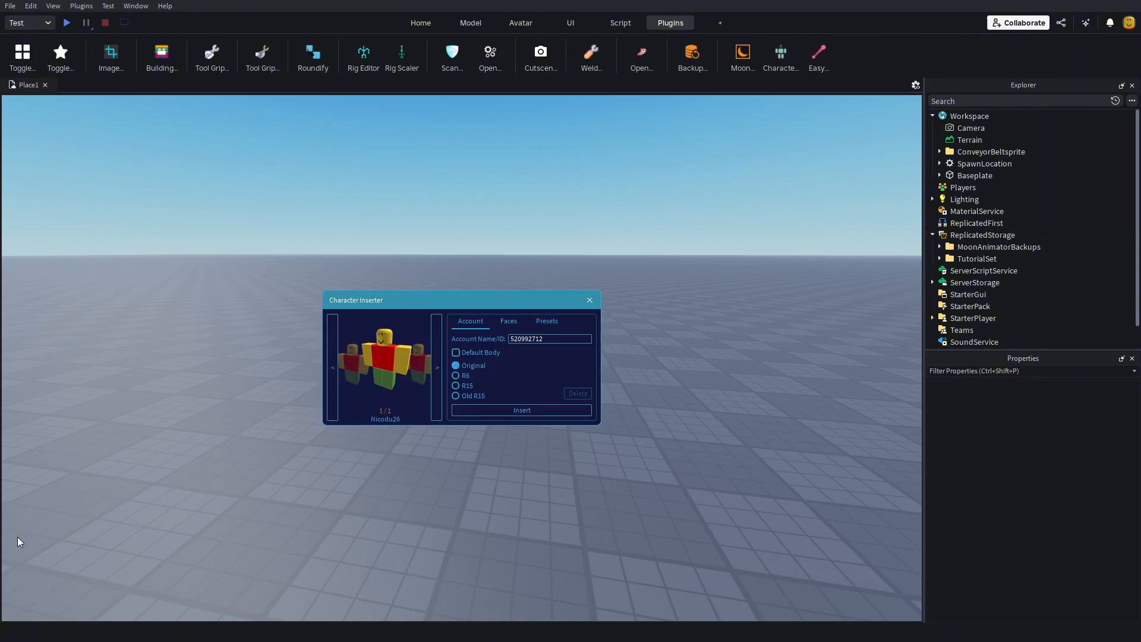
click(538, 413)
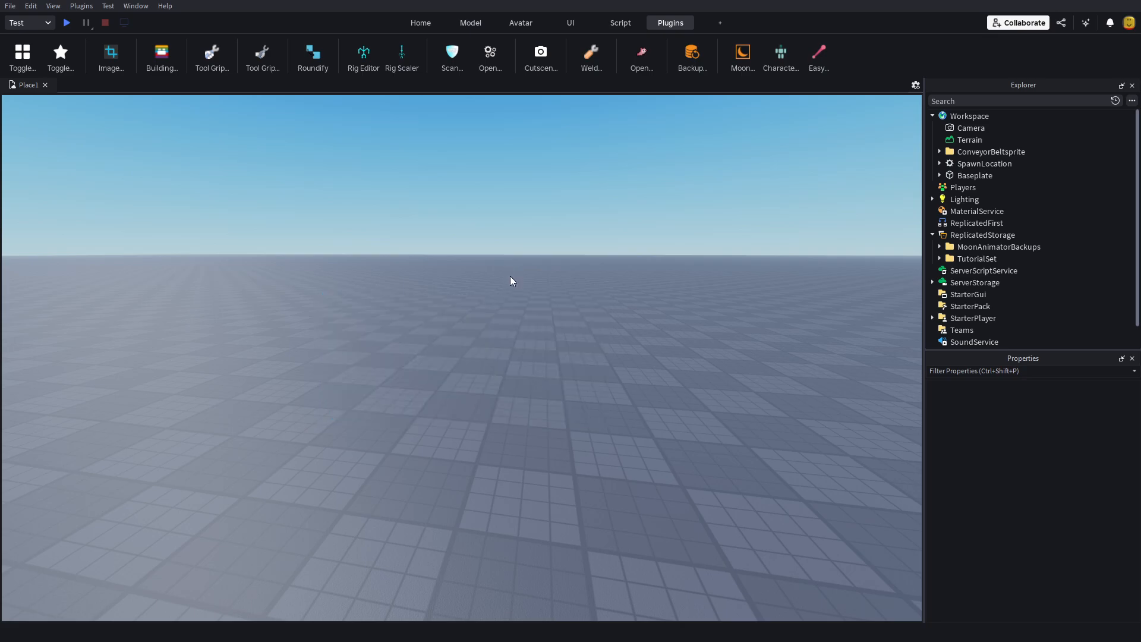